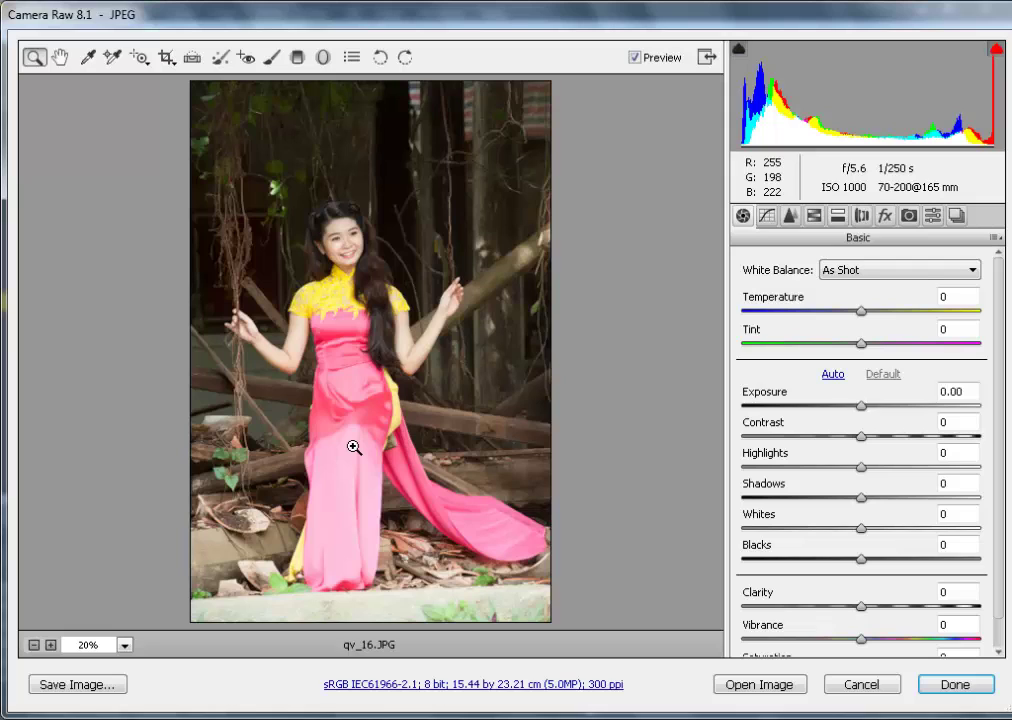
Straighten the photo along the top edge of the stone ledge and apply the resulting rotated crop.
left_click(193, 58)
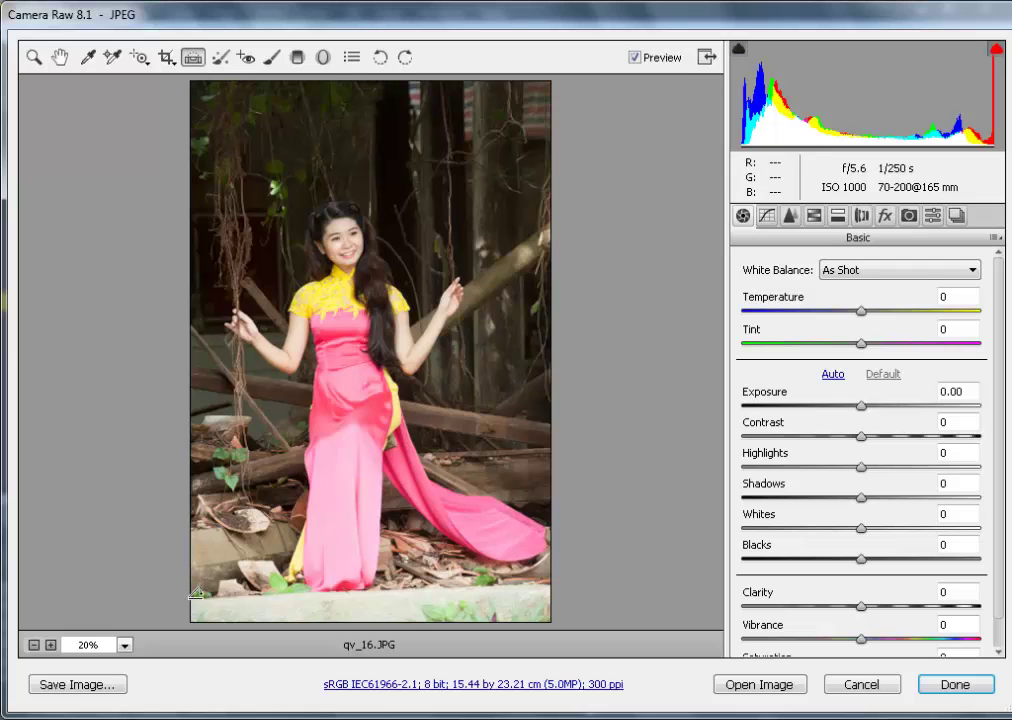
left_click_drag(200, 594, 553, 578)
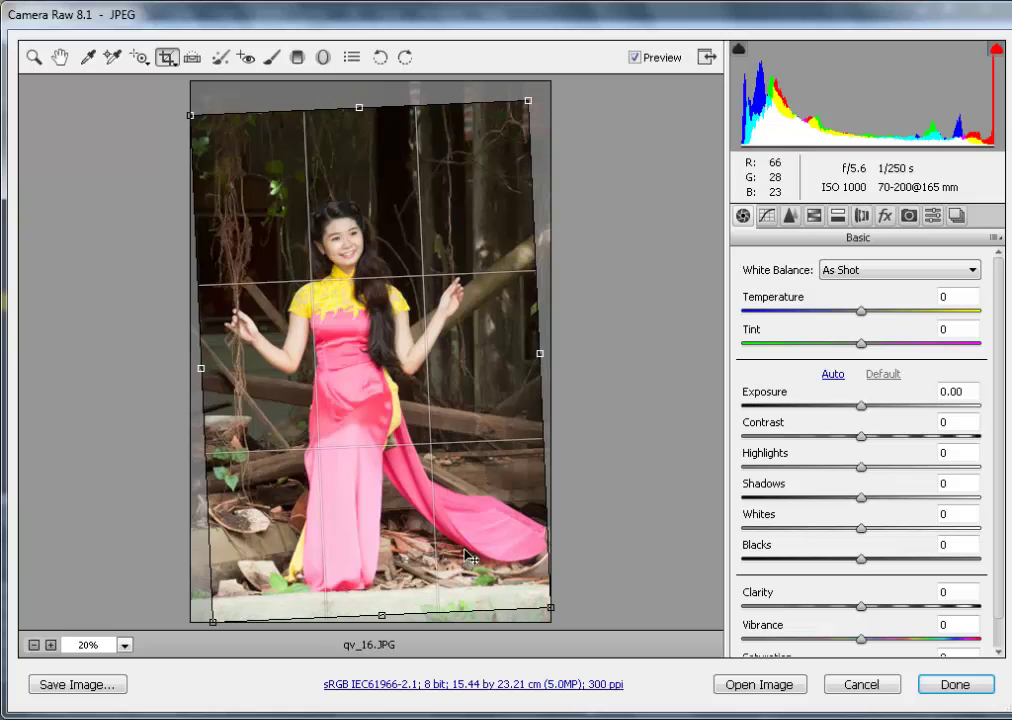
key("z")
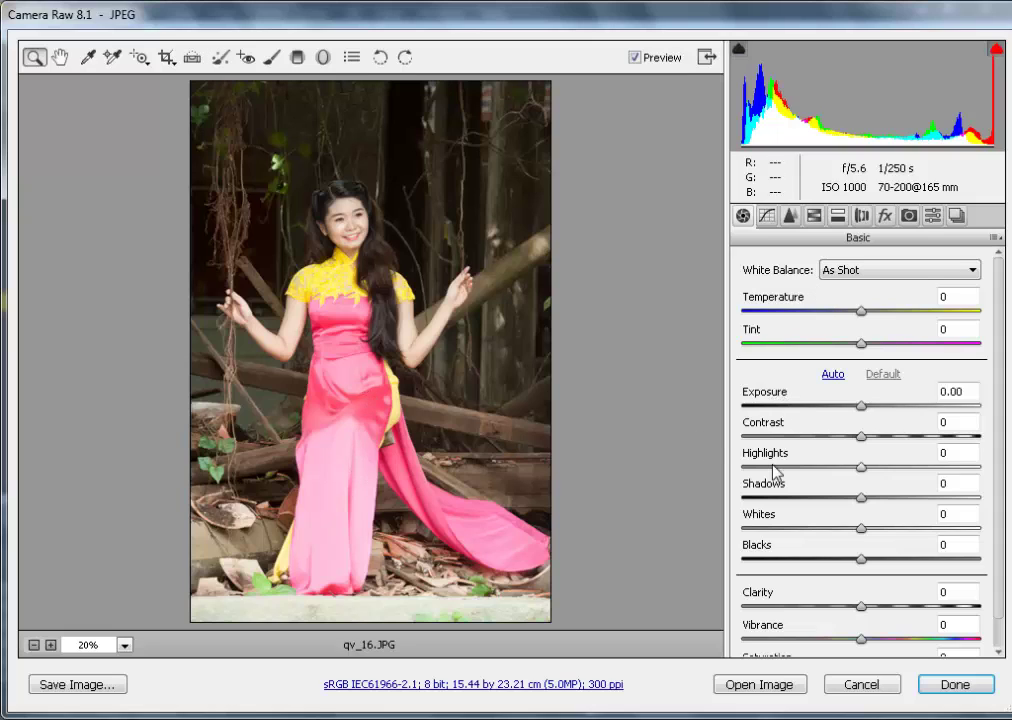
Set the basic adjustments to Highlights -46, Contrast +50 and Exposure -0.10.
left_click_drag(879, 458, 811, 470)
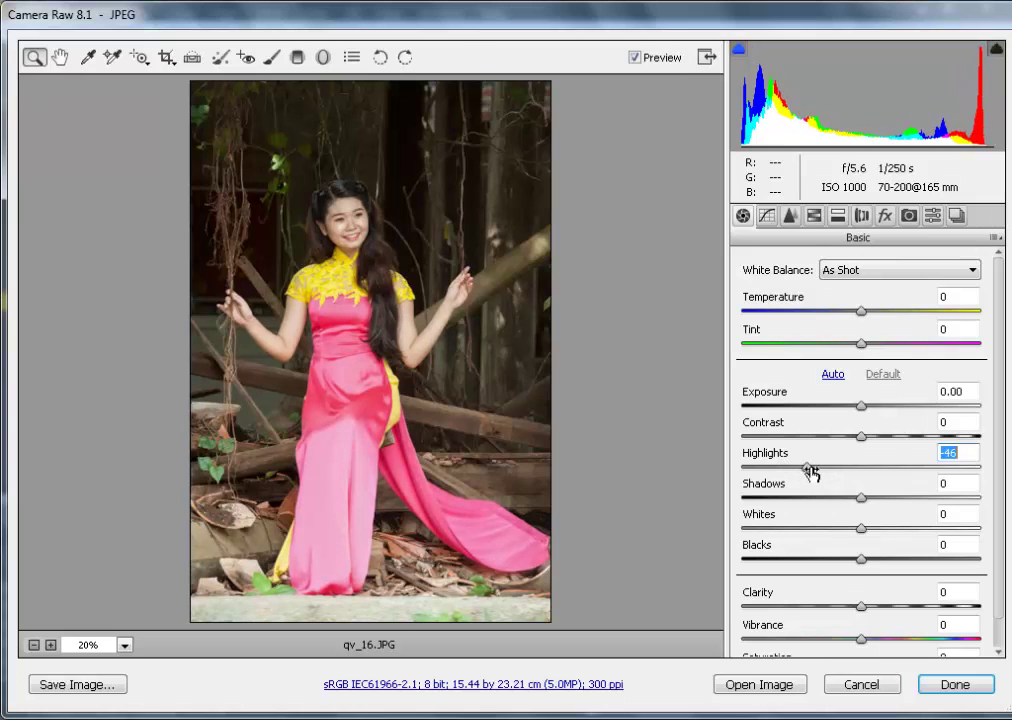
mouse_move(910, 426)
left_mouse_down()
mouse_move(899, 430)
mouse_move(944, 445)
mouse_move(967, 438)
mouse_move(897, 443)
left_mouse_up()
mouse_move(886, 398)
left_mouse_down()
mouse_move(881, 391)
mouse_move(881, 401)
left_mouse_up()
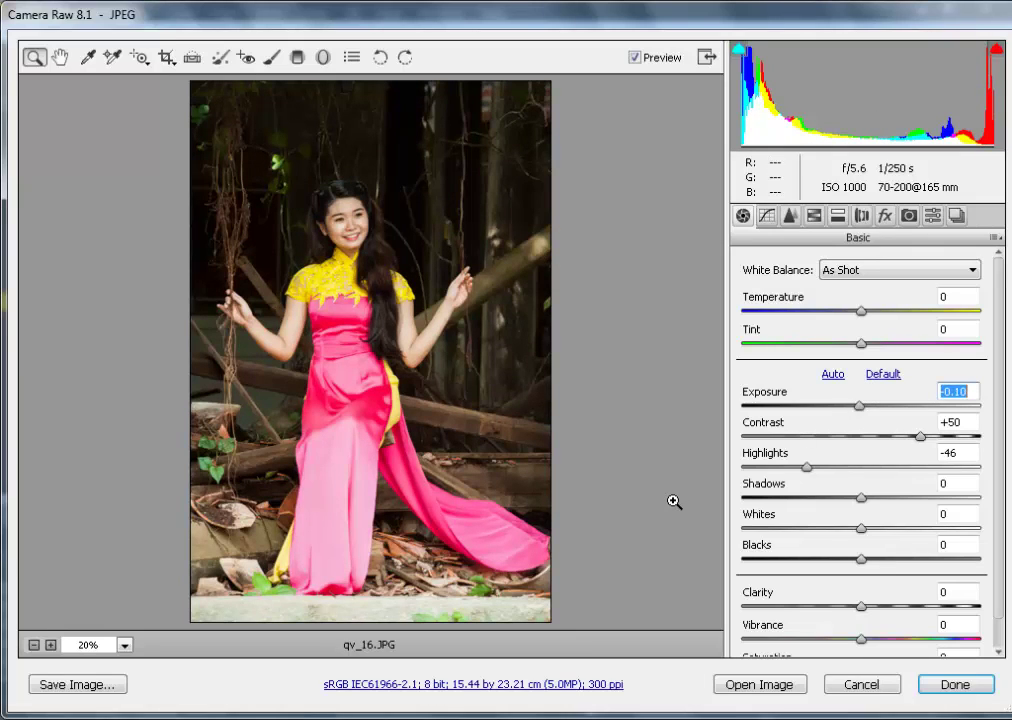
Lower the Whites and fine-tune them to -22.
mouse_move(882, 524)
left_mouse_down()
mouse_move(847, 522)
mouse_move(876, 533)
left_mouse_up()
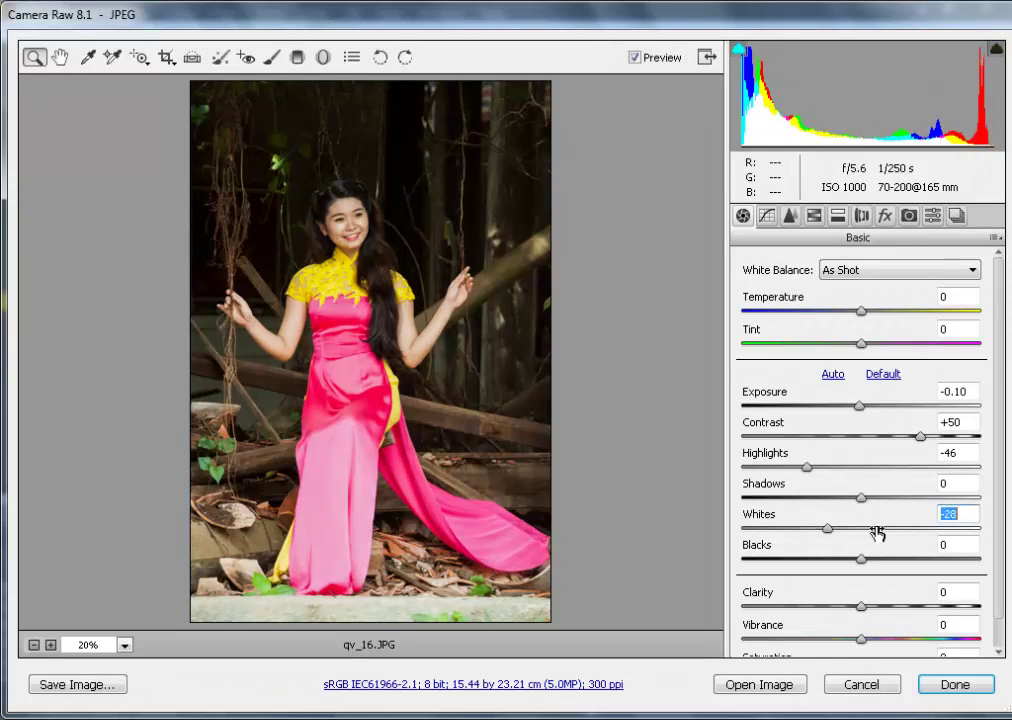
key("p")
key("p")
key("p")
key("p")
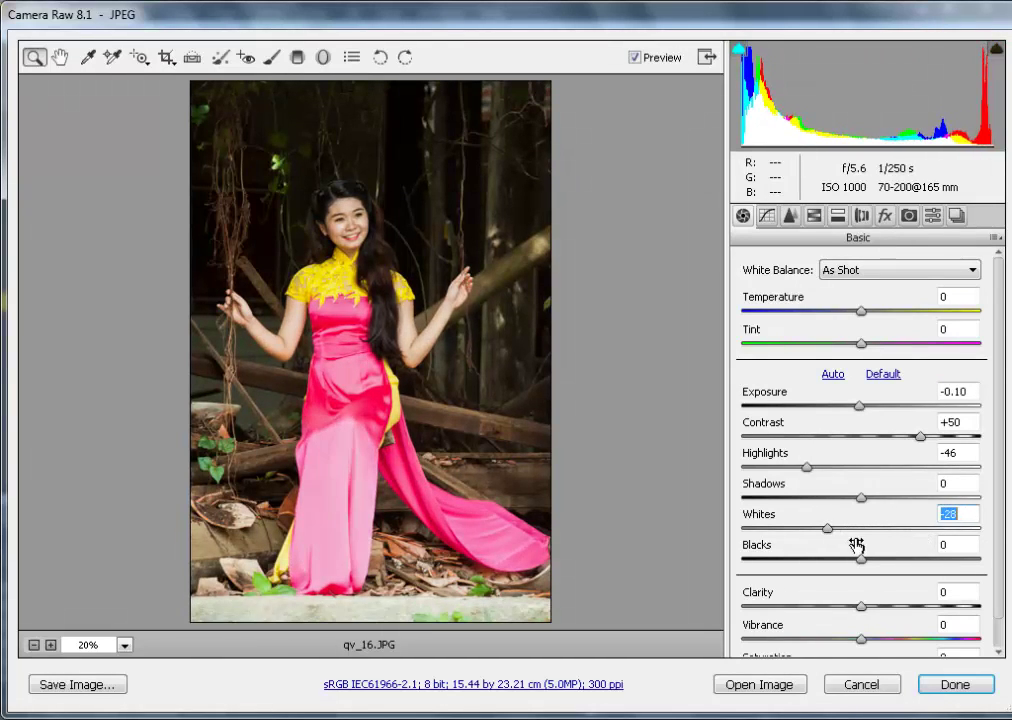
key("Up")
key("Up")
key("Up")
key("Up")
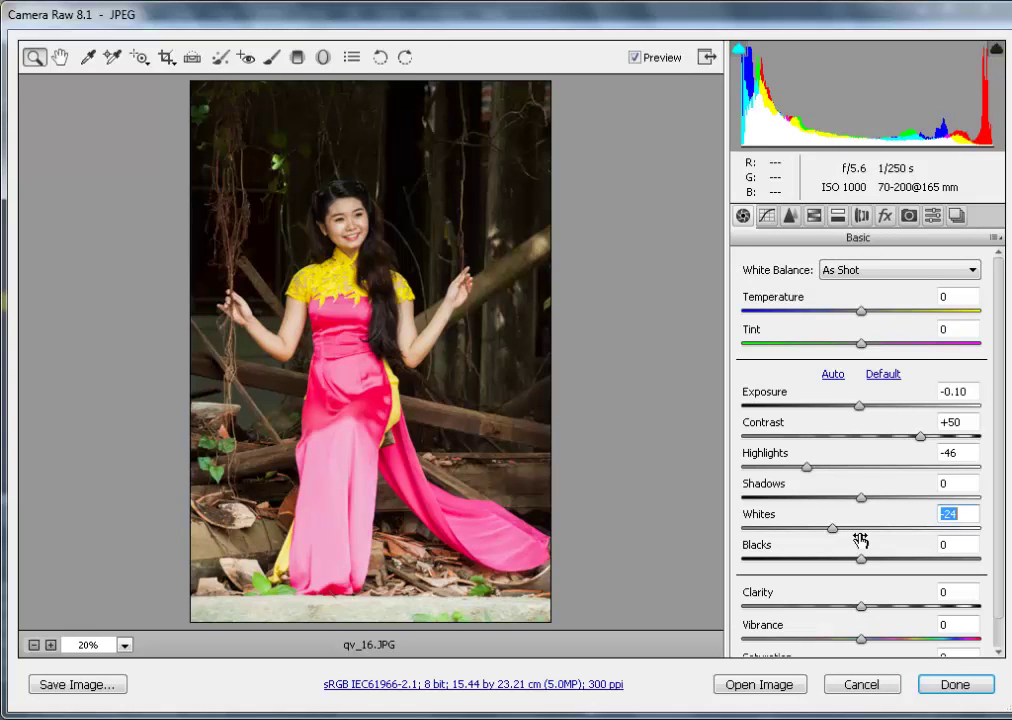
key("Up")
key("Up")
Set Blacks to -2, Clarity to +9, Vibrance to +9, Saturation to -14, Temperature to -2 and Tint to +3.
left_click_drag(881, 549, 906, 564)
scroll(892, 576, "down", 1)
left_click_drag(888, 630, 892, 597)
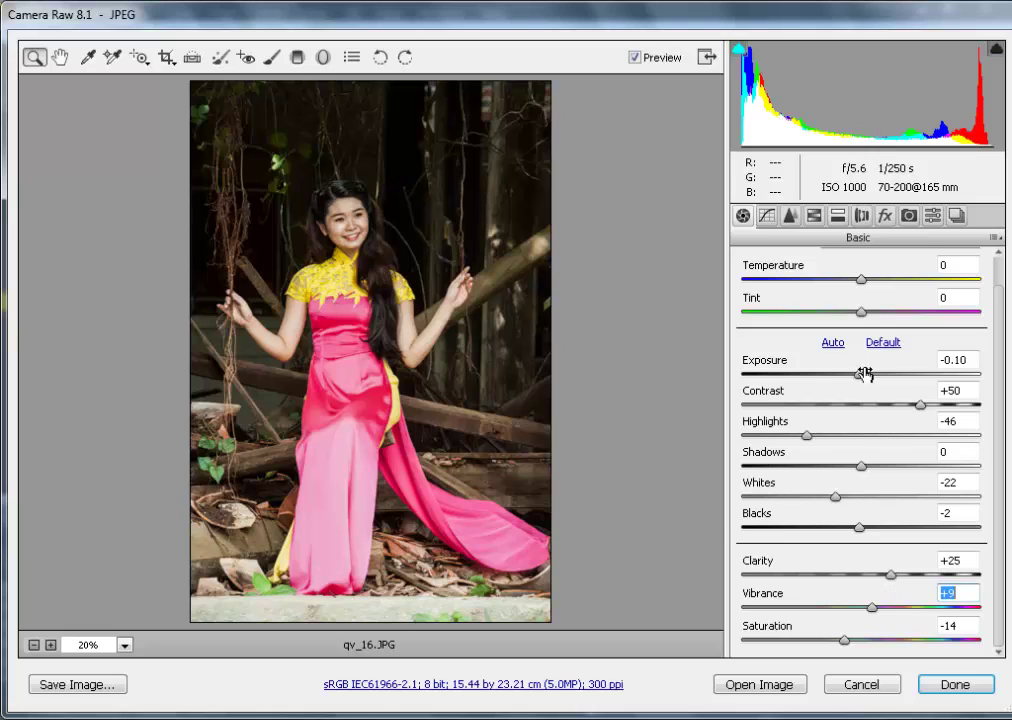
left_click_drag(893, 563, 873, 563)
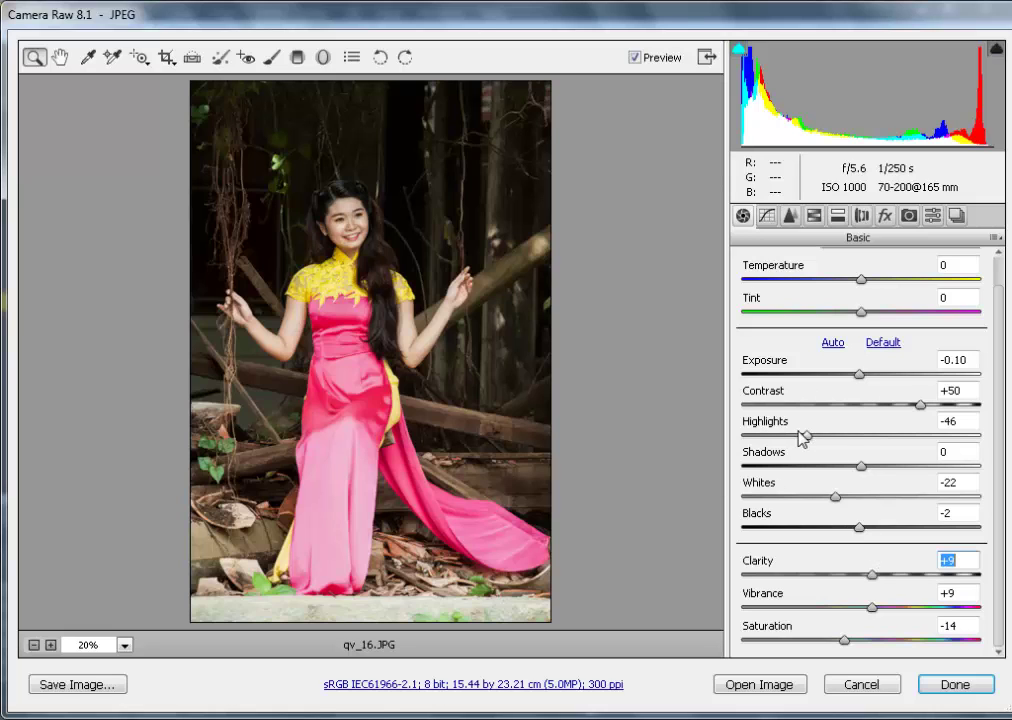
left_click_drag(883, 272, 884, 310)
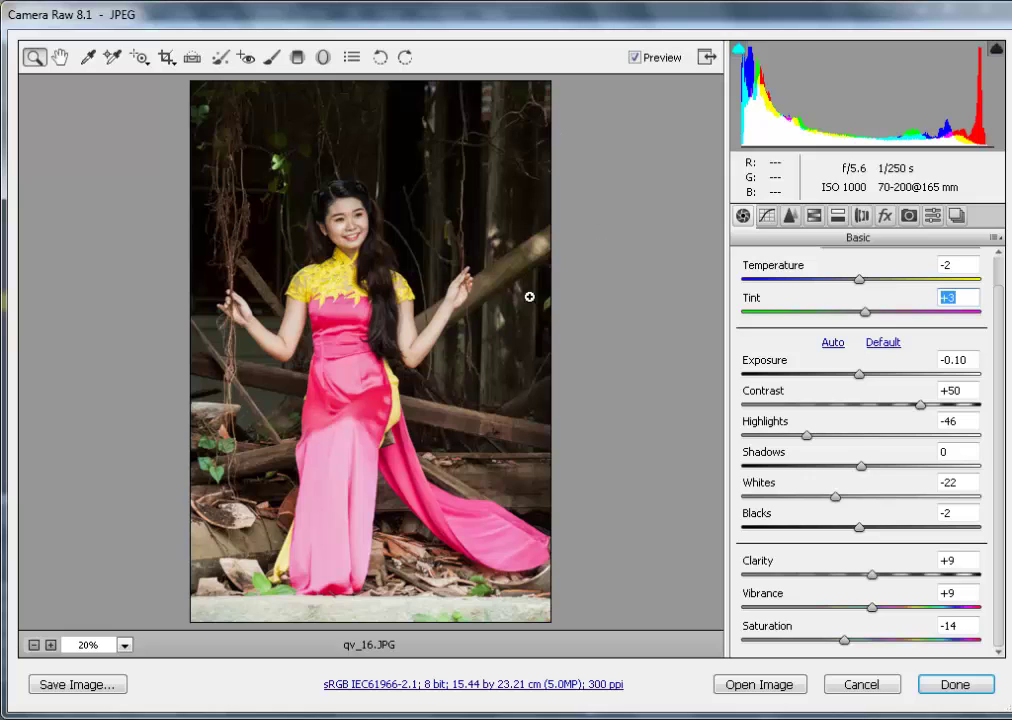
Darken the parametric curve's Shadows to -17 by targeting the dark tones around the woman's hair.
left_click(139, 57)
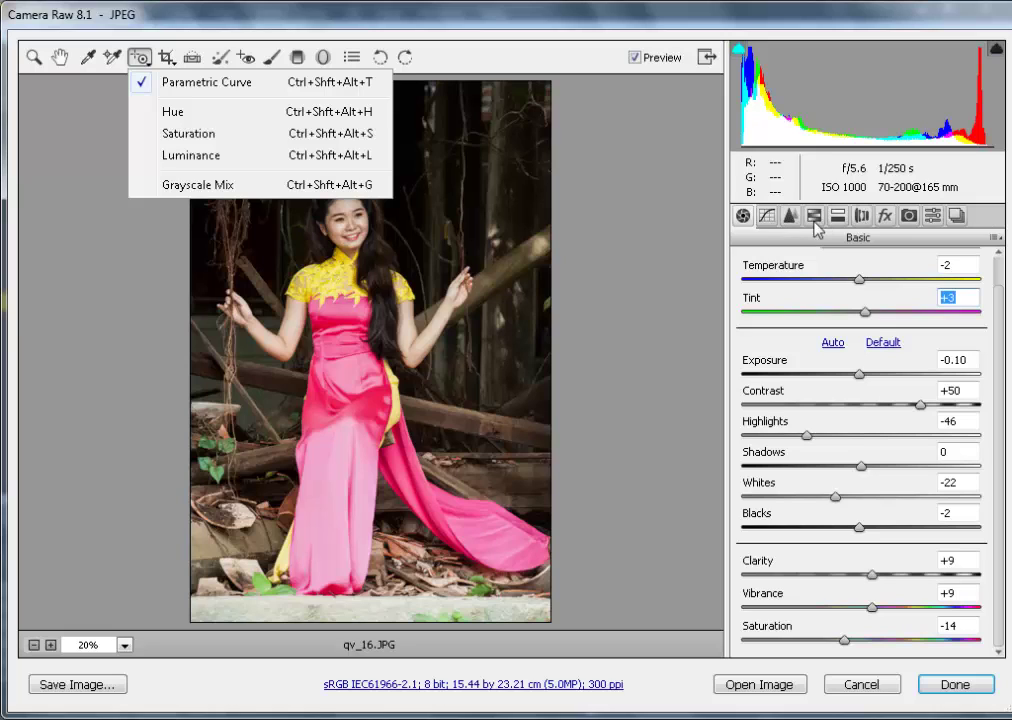
left_click(165, 82)
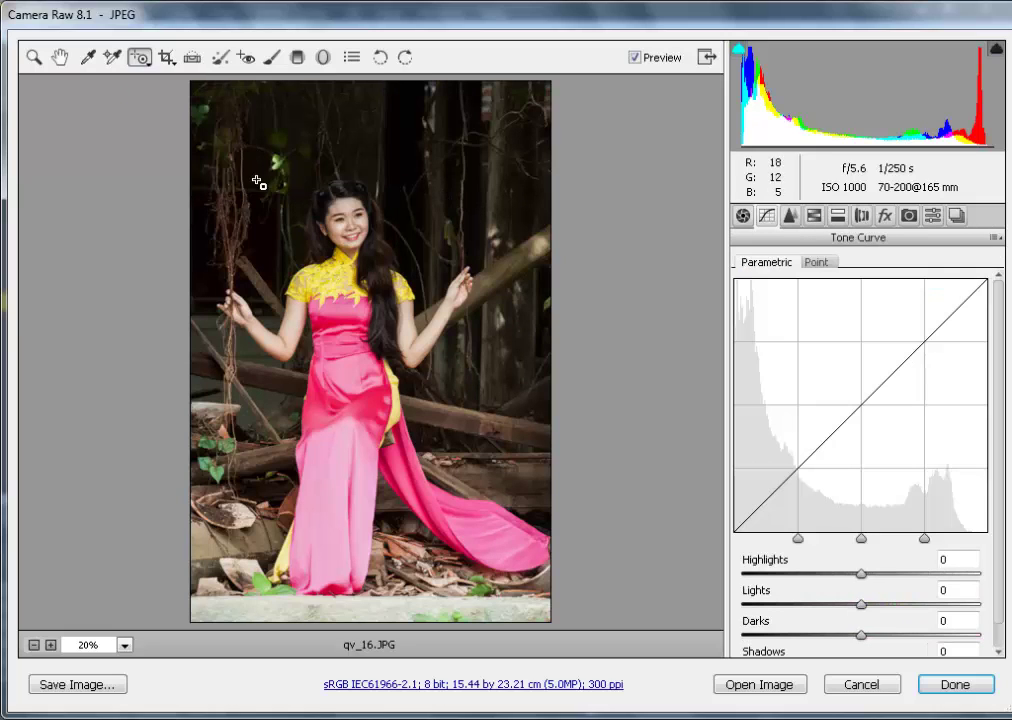
scroll(314, 221, "up", 1)
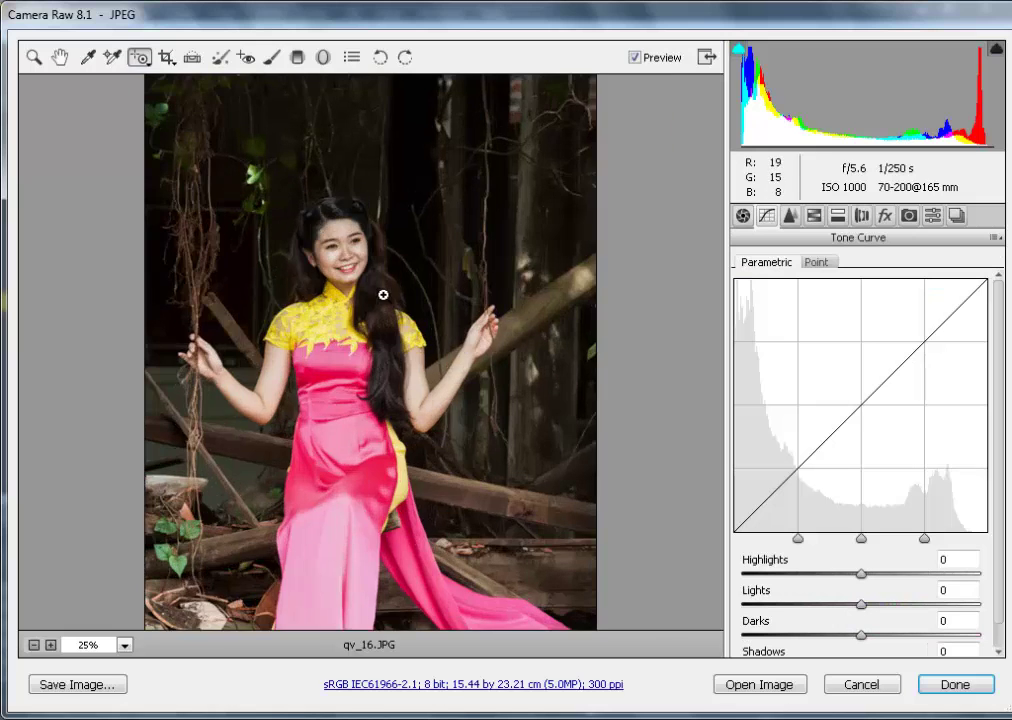
scroll(384, 294, "up", 2)
mouse_move(332, 253)
left_mouse_down()
mouse_move(285, 253)
mouse_move(323, 251)
mouse_move(312, 250)
left_mouse_up()
scroll(420, 272, "down", 2)
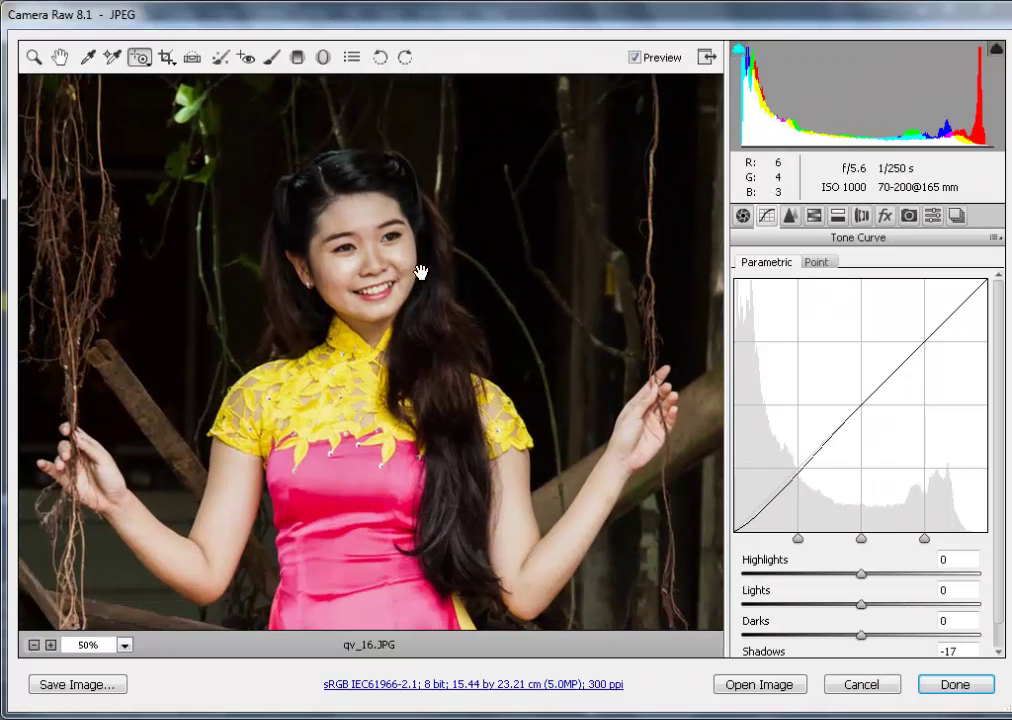
scroll(420, 272, "down", 1)
scroll(420, 273, "up", 1)
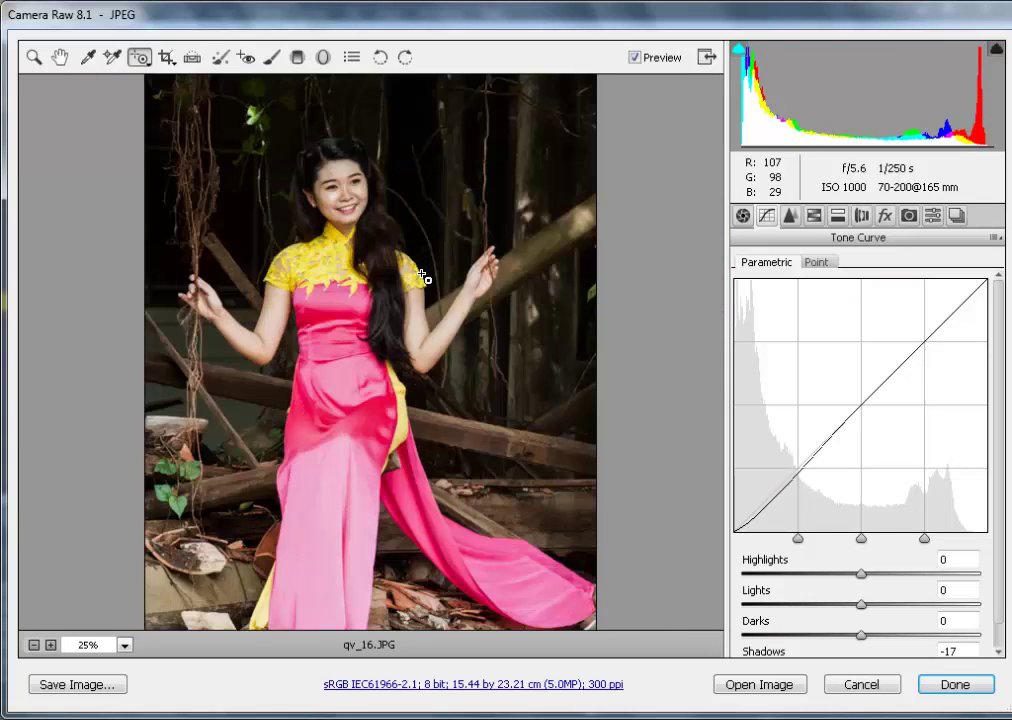
Use targeted parametric curve adjustments on the ledge, dress and face to set Highlights to -17 and Lights to -6.
left_click_drag(416, 443, 416, 413)
mouse_move(332, 612)
left_mouse_down()
mouse_move(289, 621)
mouse_move(320, 621)
left_mouse_up()
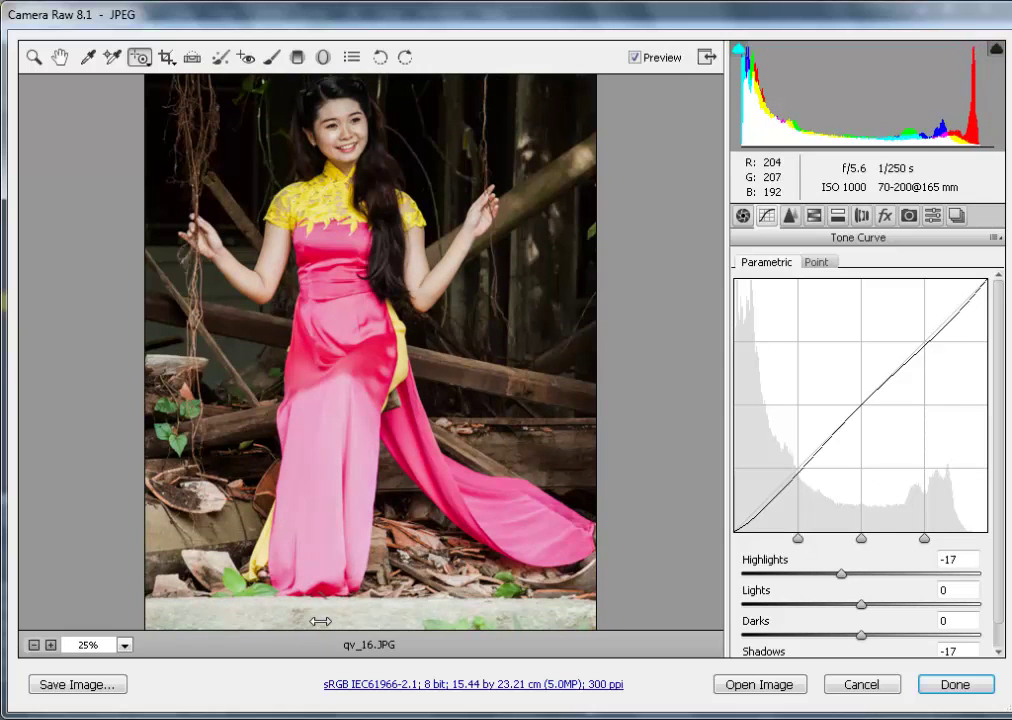
left_click_drag(364, 477, 347, 434)
scroll(217, 139, "up", 3)
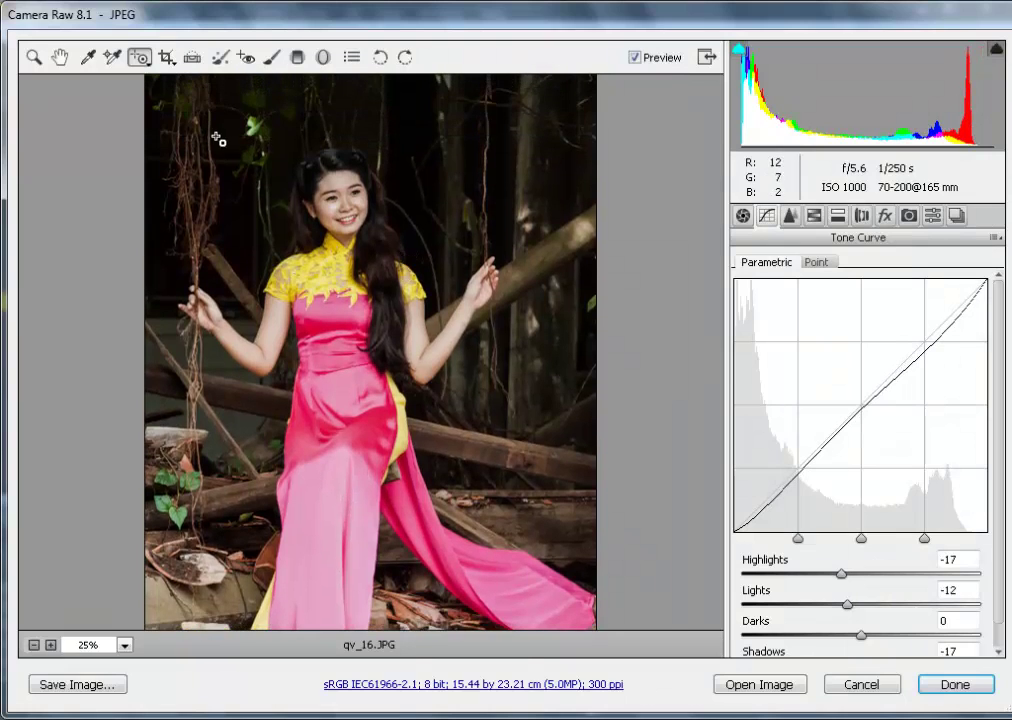
scroll(355, 282, "up", 2)
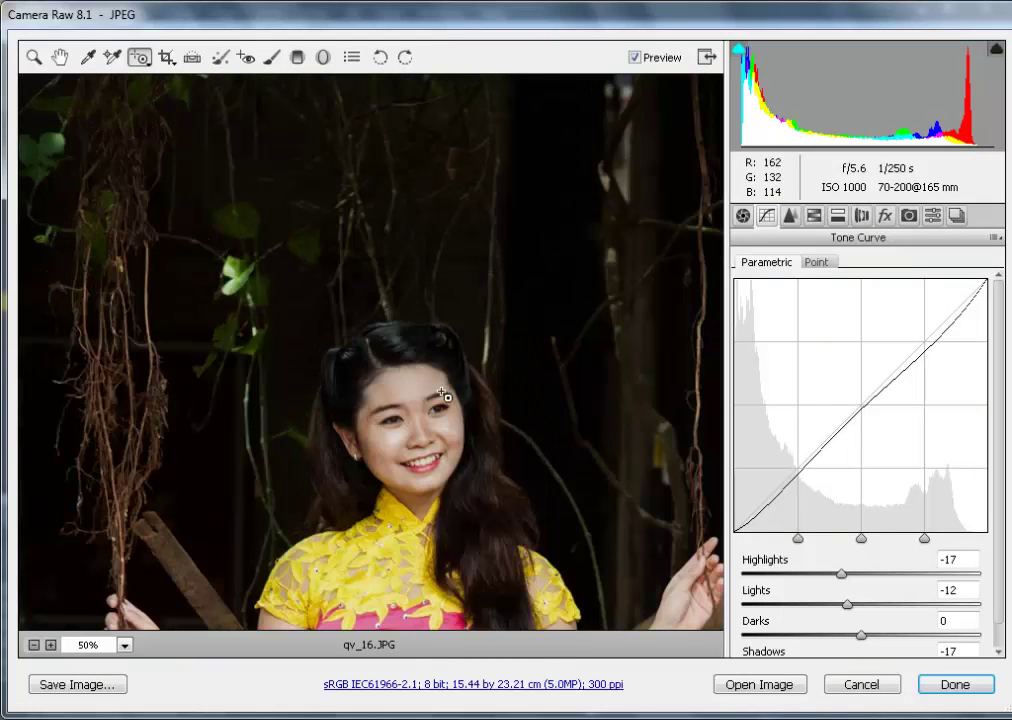
left_click_drag(430, 380, 430, 372)
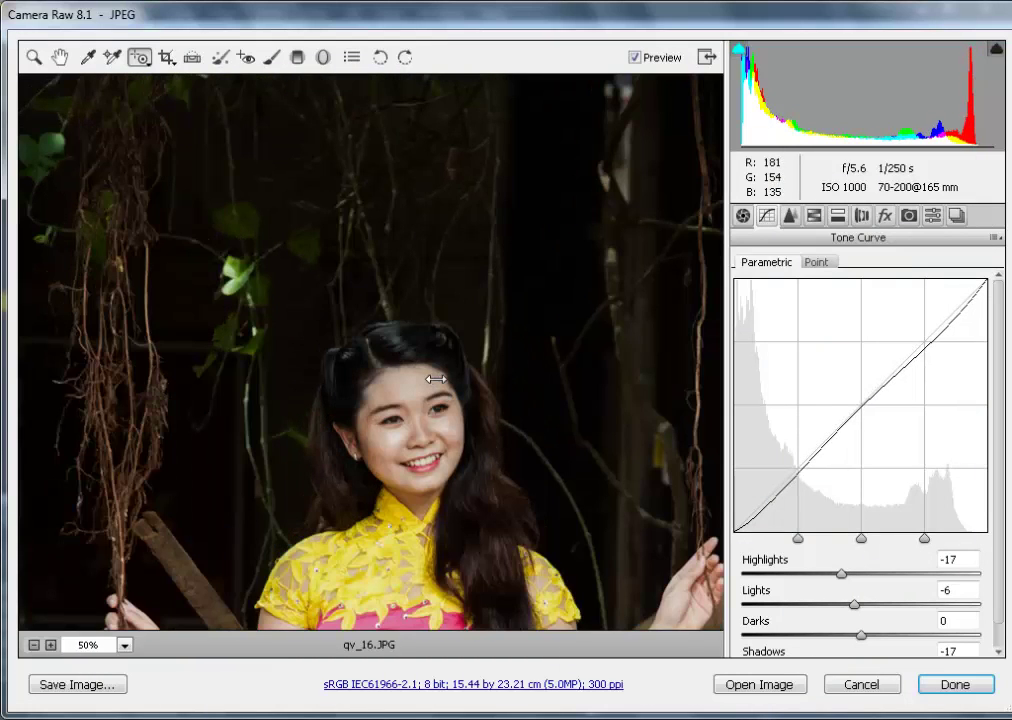
Shift the leaves' hue with the Targeted Adjustment tool, setting Yellows to -23 and Greens to -39.
left_click(146, 62)
left_click(175, 112)
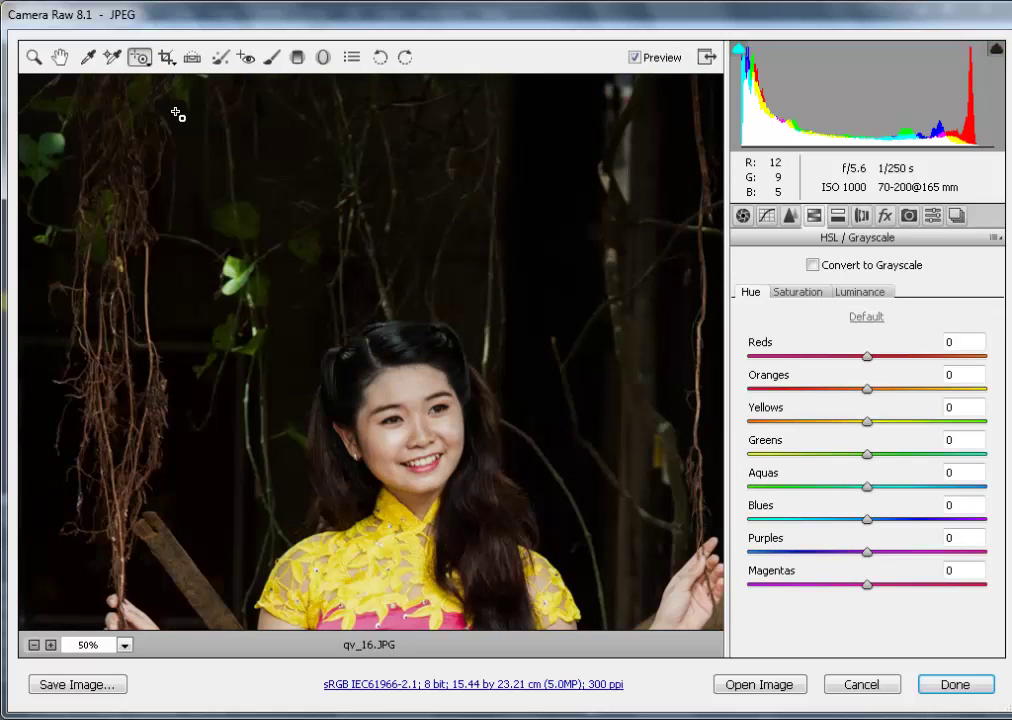
scroll(175, 111, "down", 1)
scroll(175, 111, "down", 3)
scroll(175, 111, "up", 2)
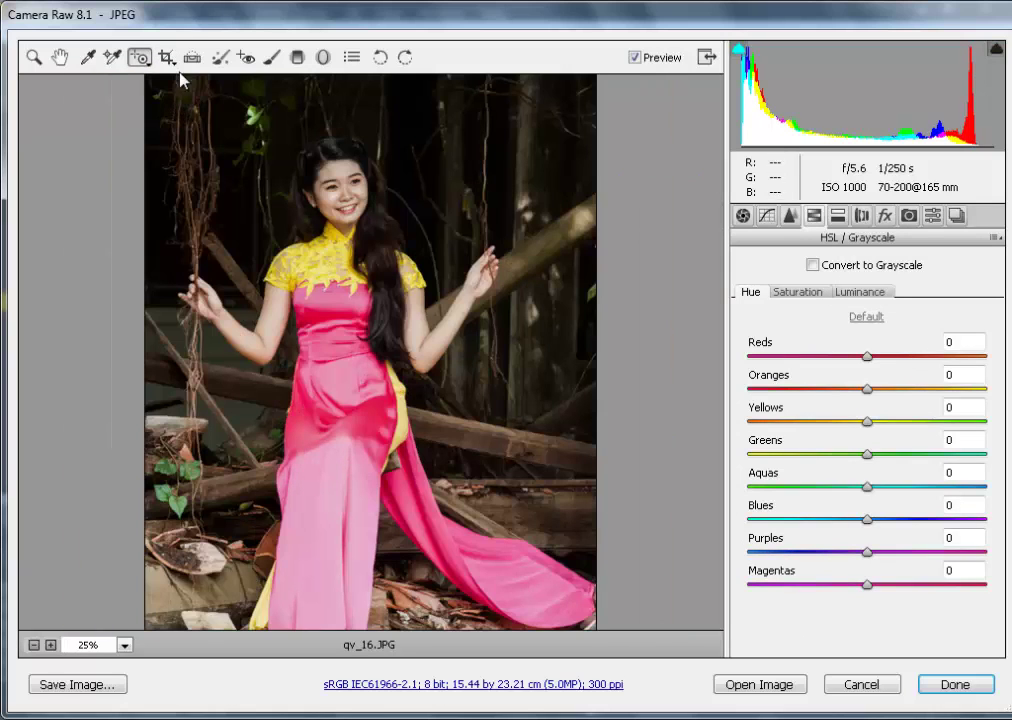
left_click_drag(183, 80, 222, 146)
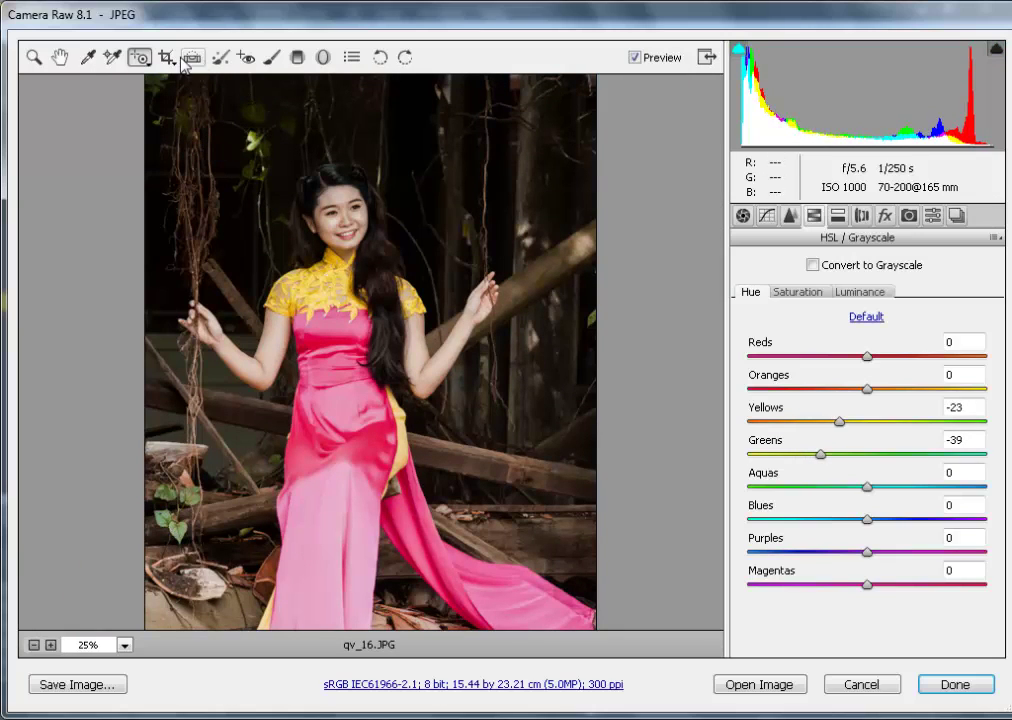
Shift the pink dress's hue with the Targeted Adjustment tool to Reds -4 and Magentas -7.
left_click(140, 57)
left_click(188, 112)
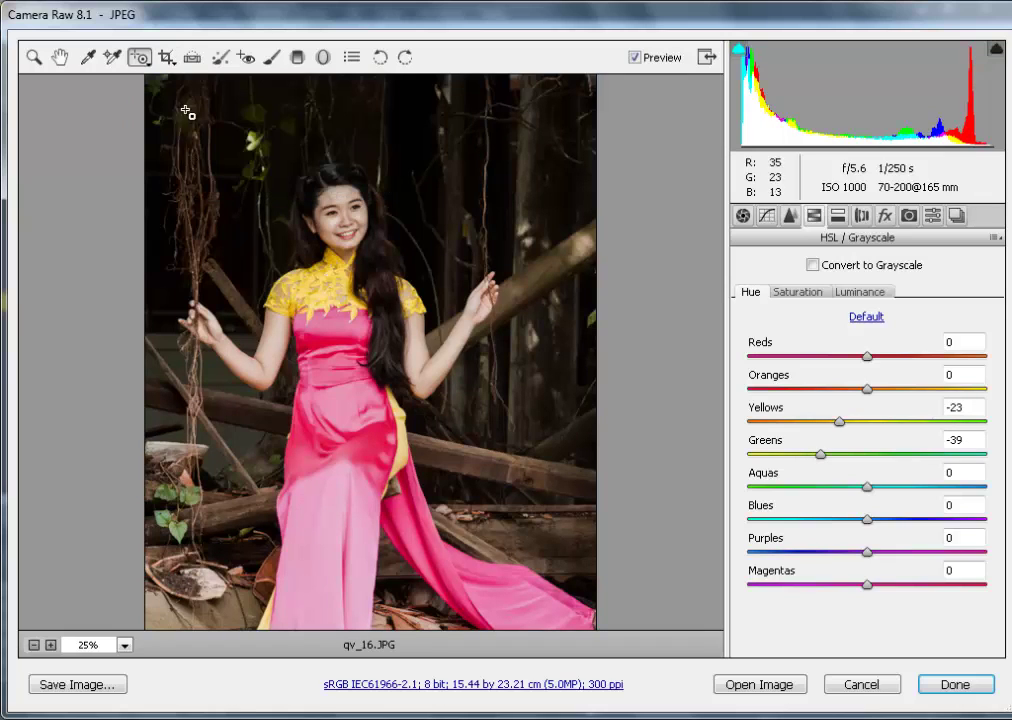
mouse_move(342, 335)
left_mouse_down()
mouse_move(362, 334)
mouse_move(322, 332)
mouse_move(380, 336)
mouse_move(331, 344)
left_mouse_up()
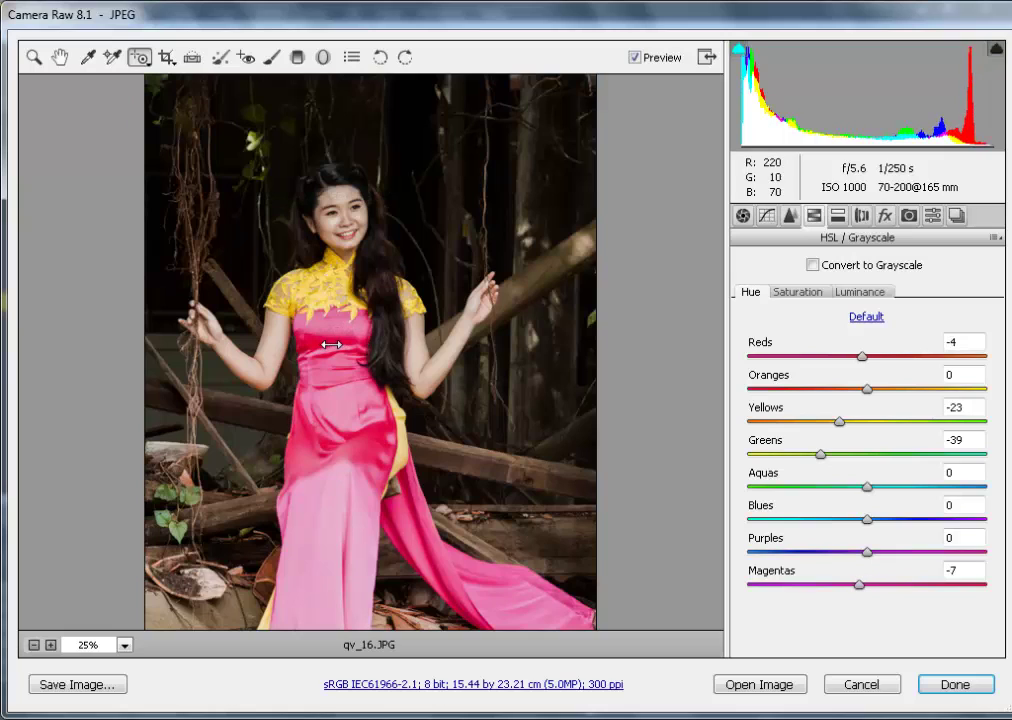
Adjust targeted saturation to Reds +13 and Magentas +11 on the dress, and Yellows -2 and Greens -15 on the leaves.
left_click(143, 63)
left_click(185, 133)
left_click_drag(338, 337, 346, 337)
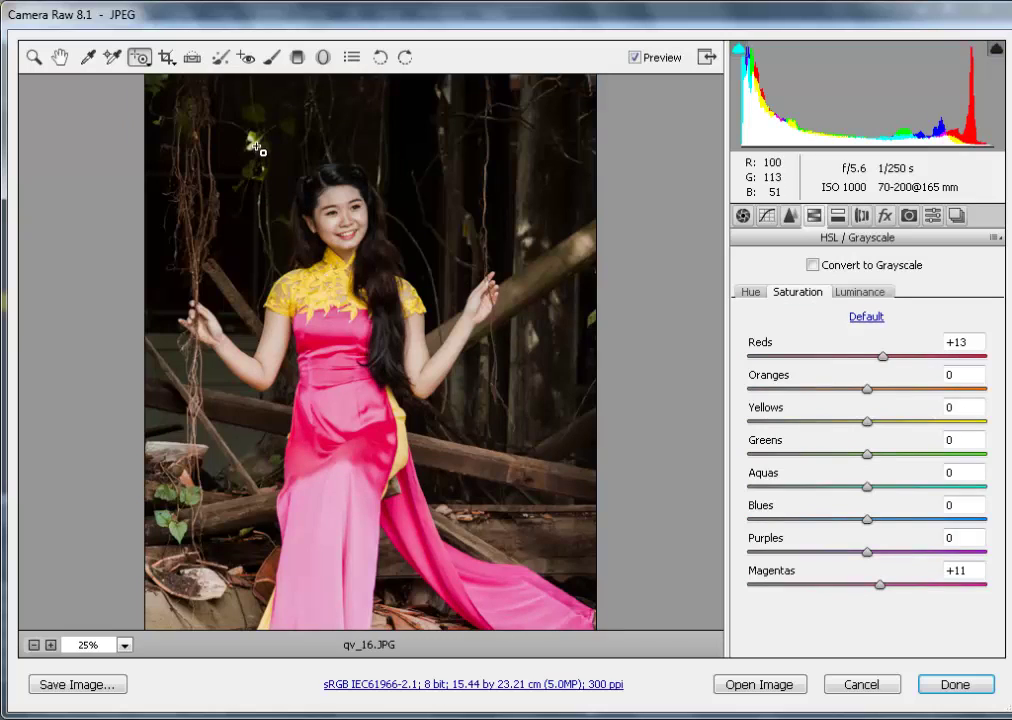
mouse_move(258, 150)
left_mouse_down()
mouse_move(232, 153)
mouse_move(241, 155)
left_mouse_up()
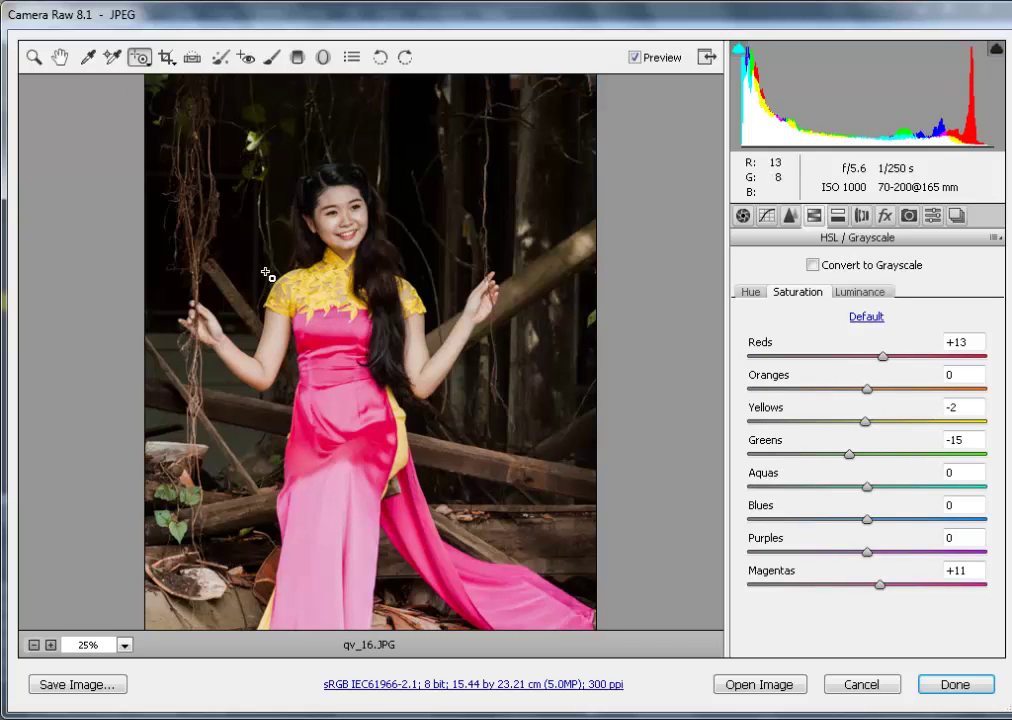
Adjust targeted luminance to Reds -13 and Magentas -9 on the dress, Oranges +6 on the face, and Greens -17.
left_click(143, 63)
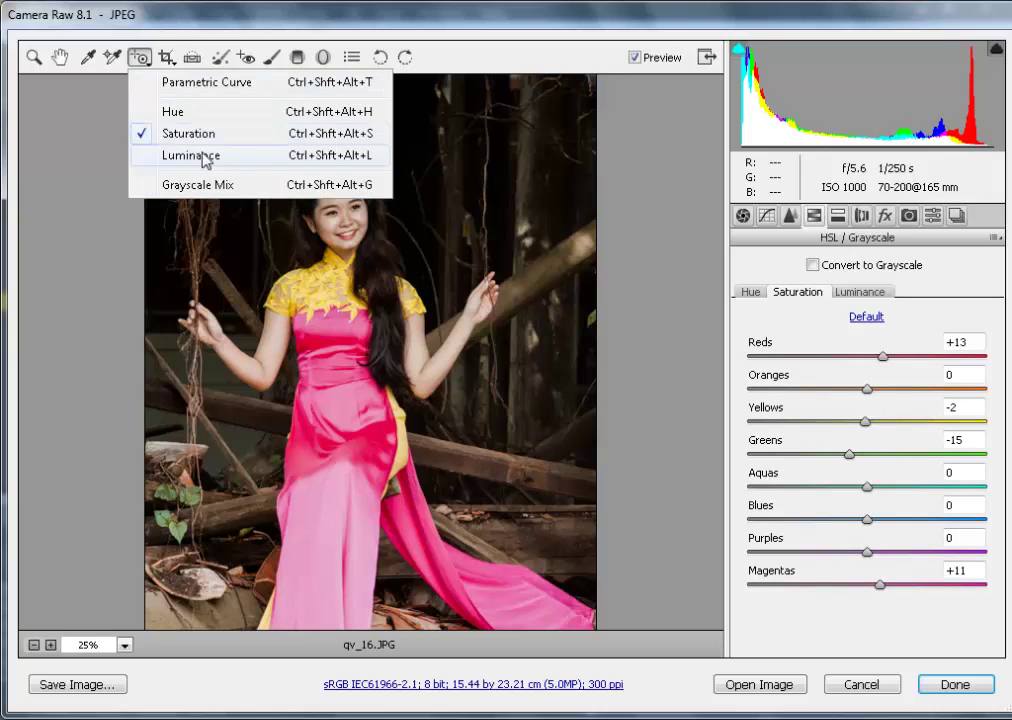
left_click(200, 157)
left_click_drag(331, 383, 321, 385)
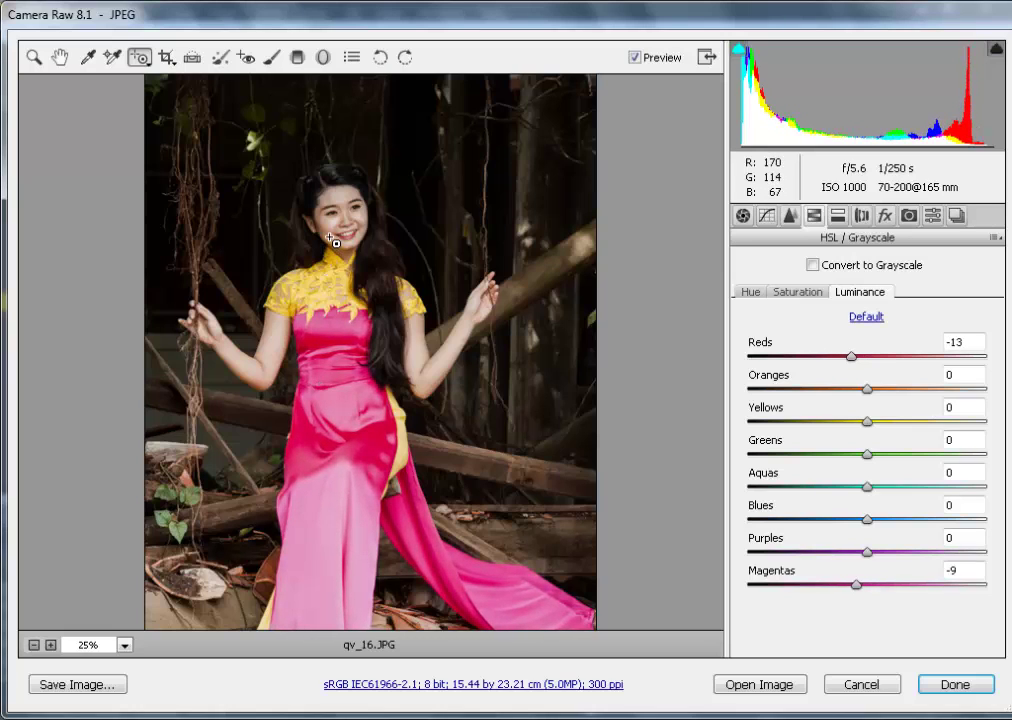
left_click_drag(351, 203, 351, 197)
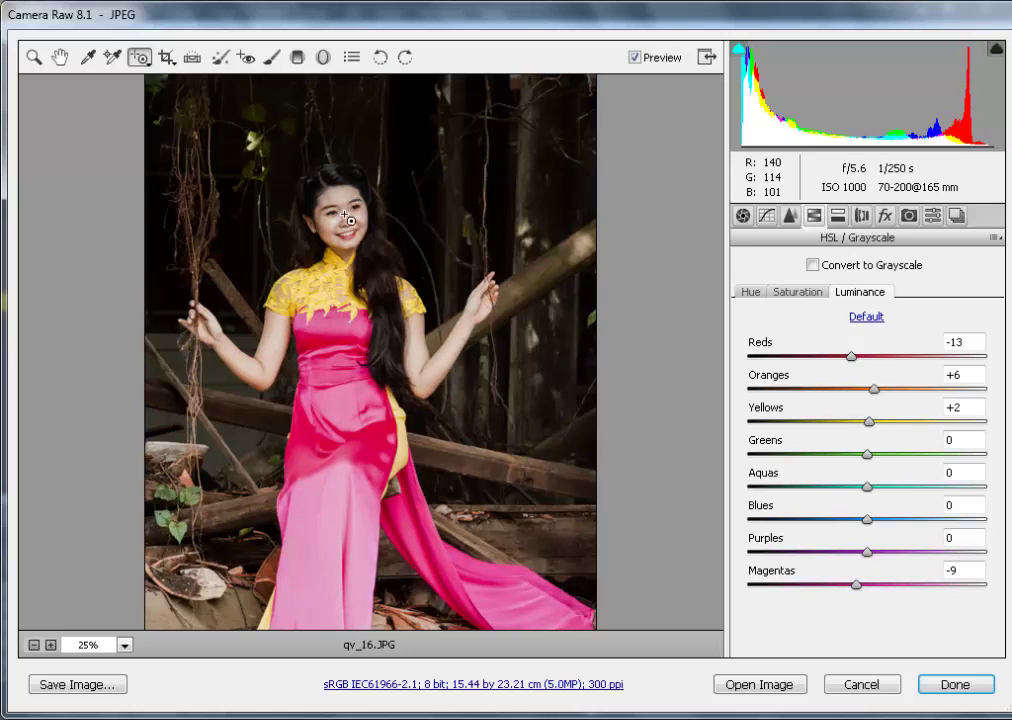
left_click_drag(399, 531, 399, 446)
left_click_drag(222, 577, 214, 571)
left_click_drag(343, 363, 350, 429)
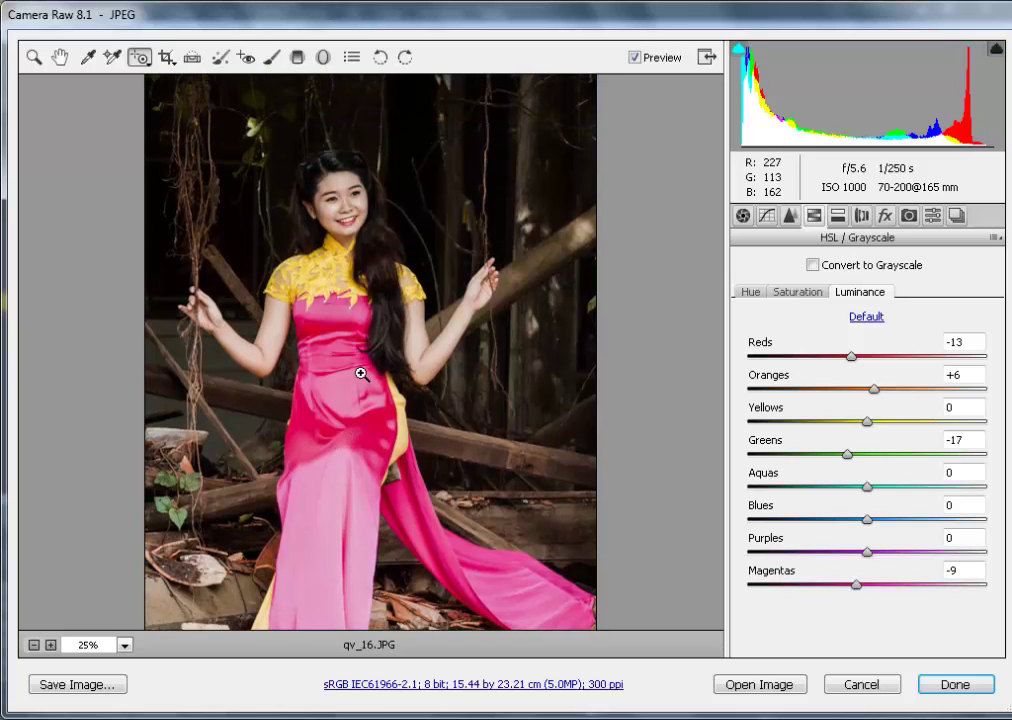
Examine the overall colour and tone of the adjusted photo at different zoom levels.
key("ctrl+minus")
key("ctrl+minus")
key("ctrl+minus")
key("ctrl+minus")
key("ctrl+plus")
key("ctrl+plus")
key("ctrl+minus")
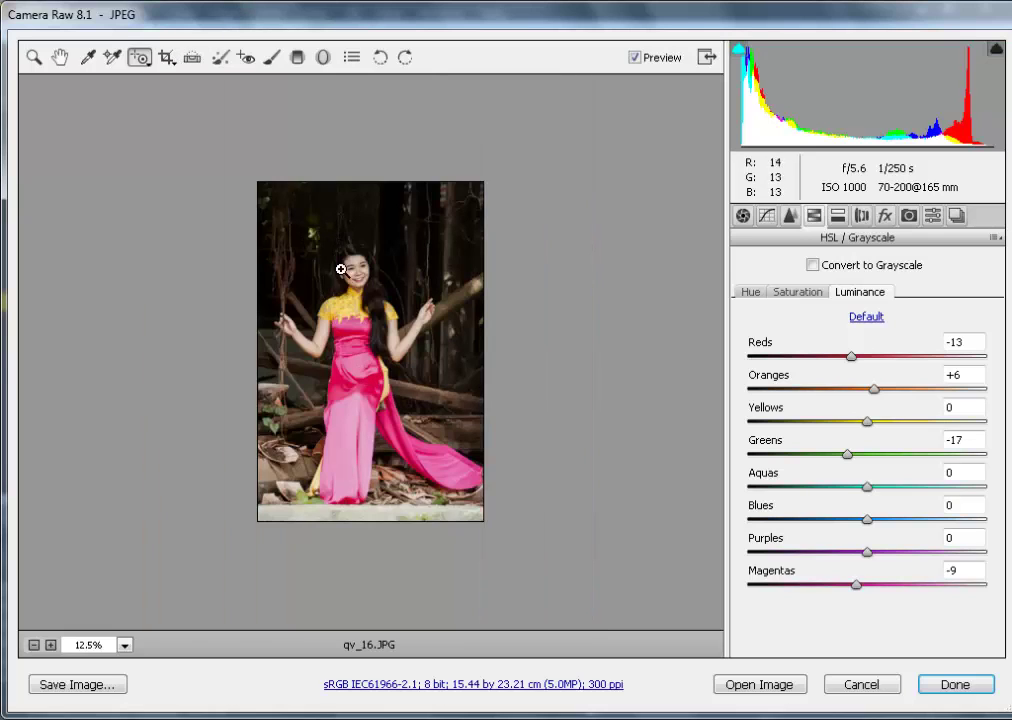
key("ctrl+plus")
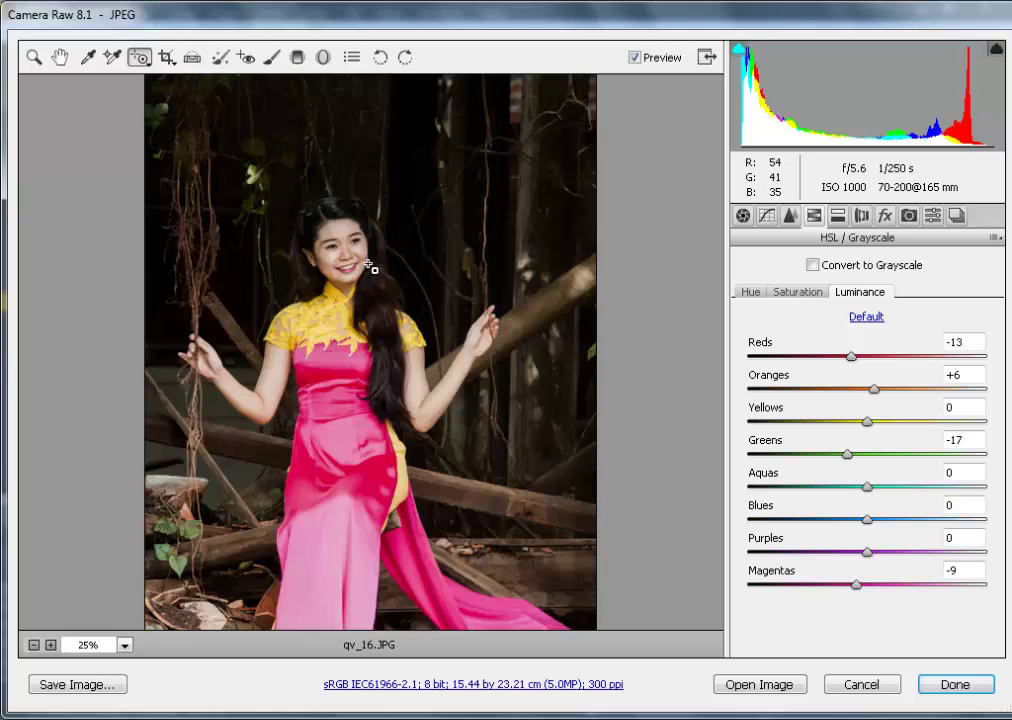
Add a tall elliptical Radial Filter centred on the hanging roots in the photo's upper-left background.
left_click(325, 58)
key("ctrl+minus")
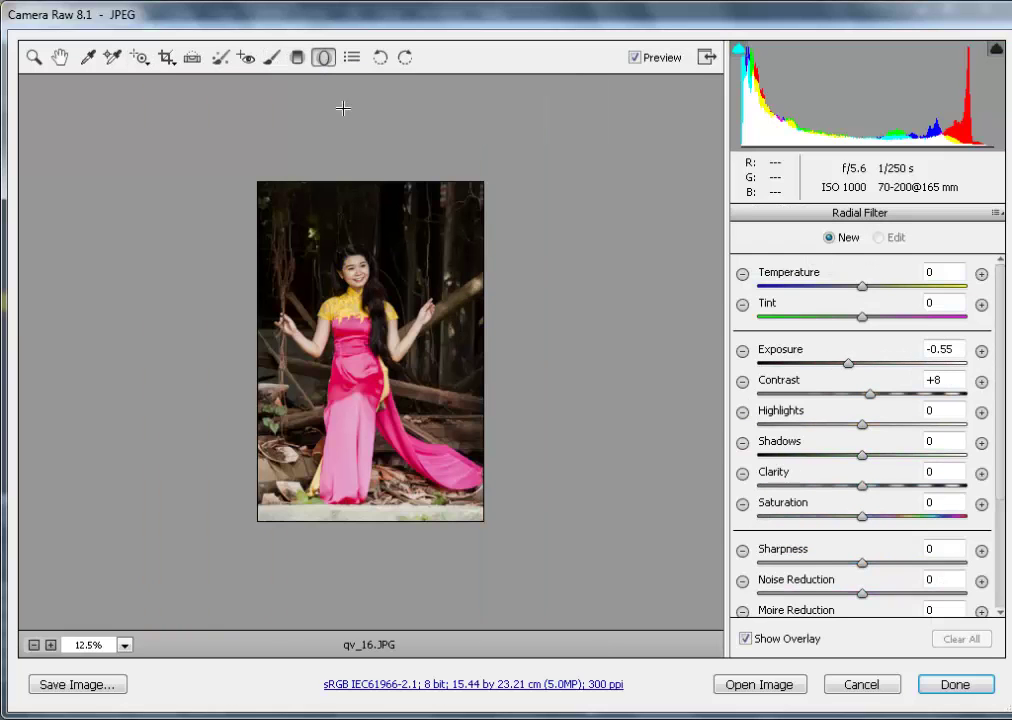
left_click_drag(287, 215, 330, 306)
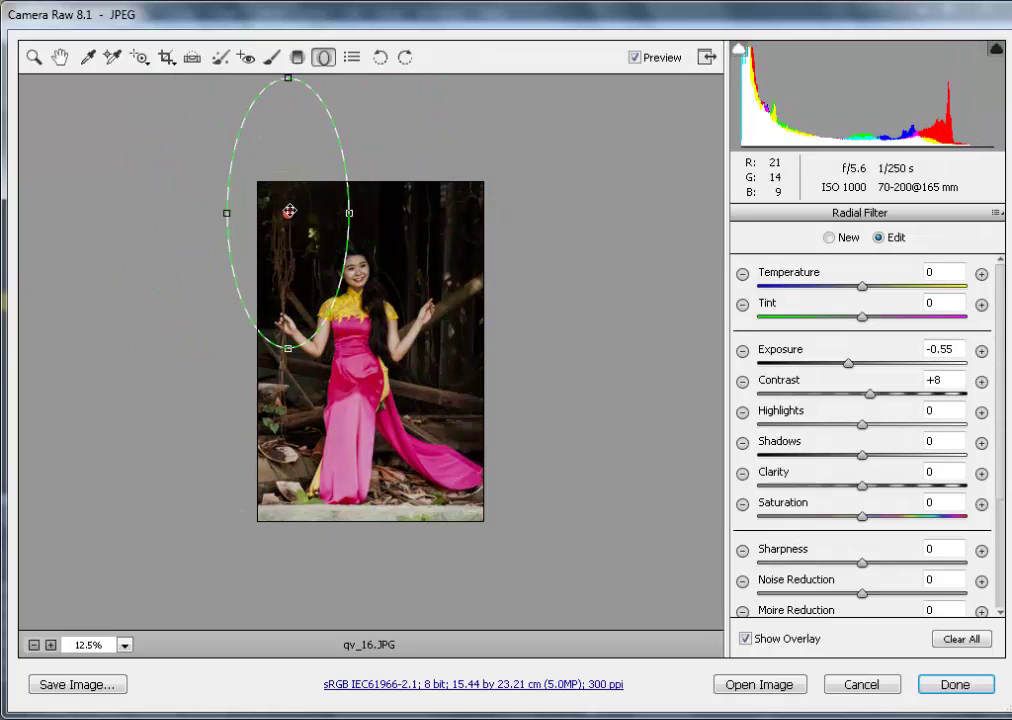
Move the radial filter ellipse over the woman and enlarge it to span from above her head to her feet, about as wide as her raised hands.
left_click_drag(288, 211, 352, 357)
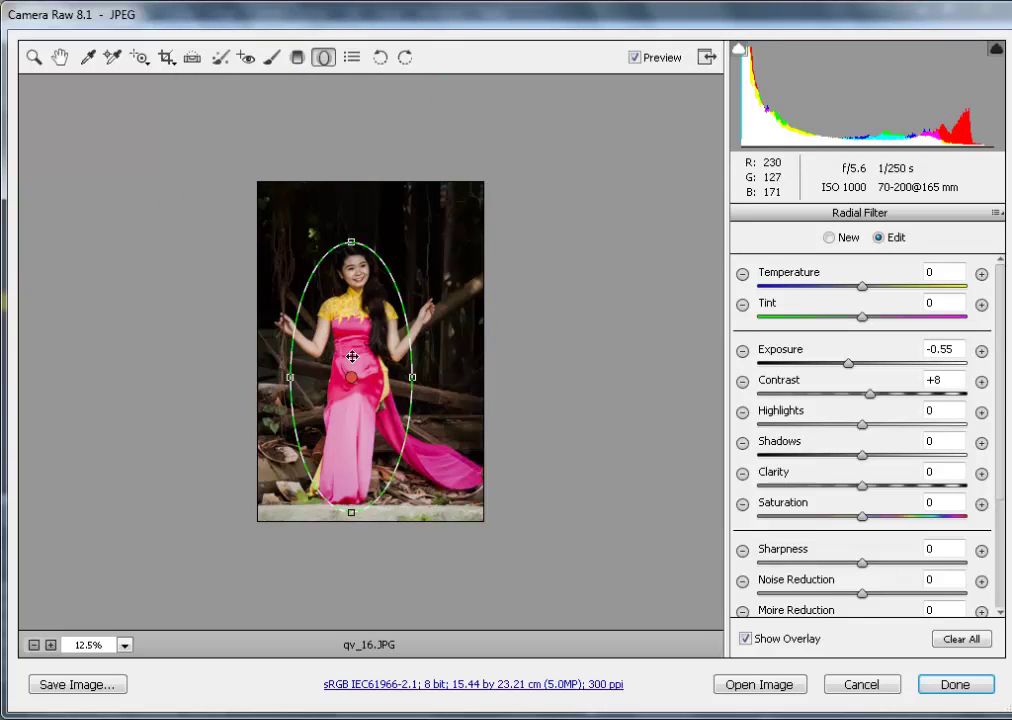
mouse_move(351, 241)
left_mouse_down()
mouse_move(351, 212)
mouse_move(351, 226)
left_mouse_up()
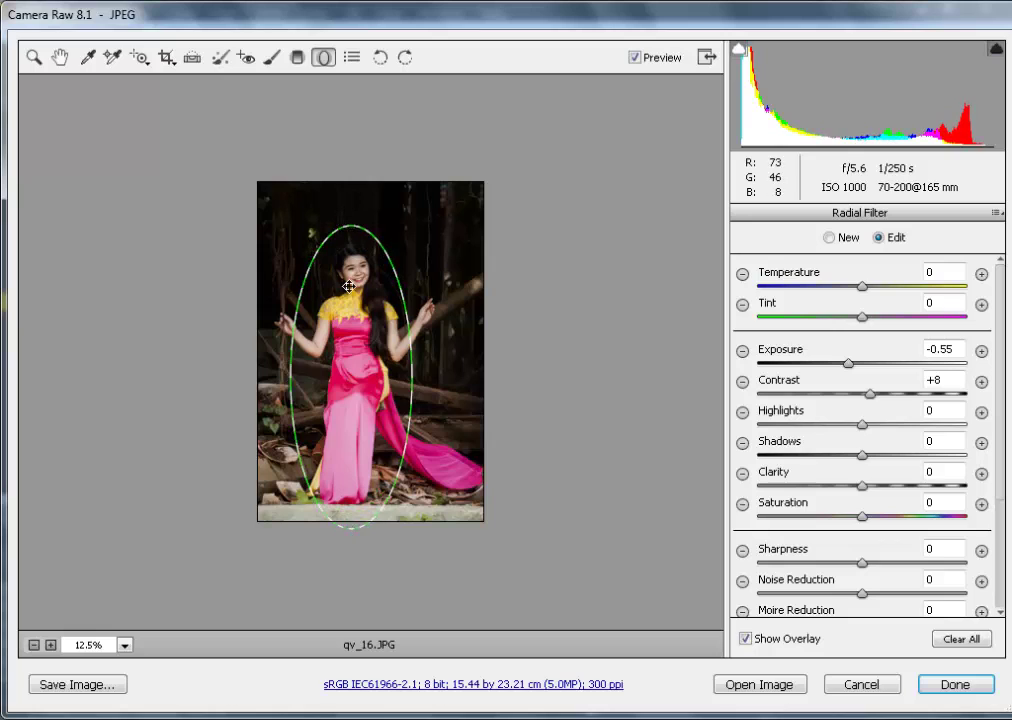
left_click_drag(348, 287, 348, 270)
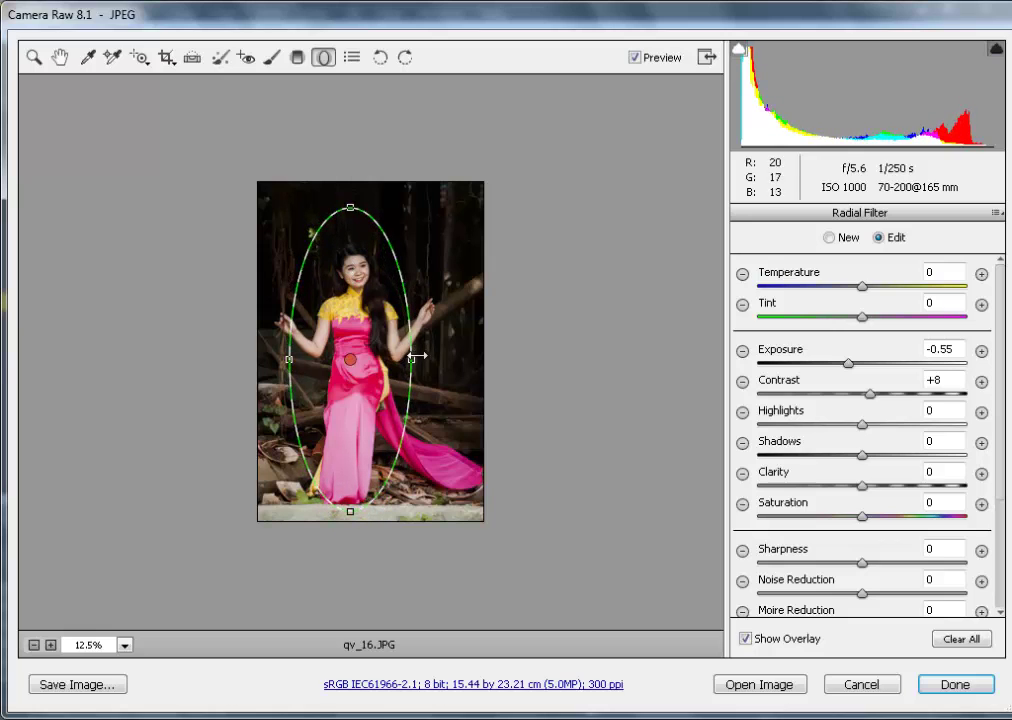
left_click_drag(415, 356, 424, 358)
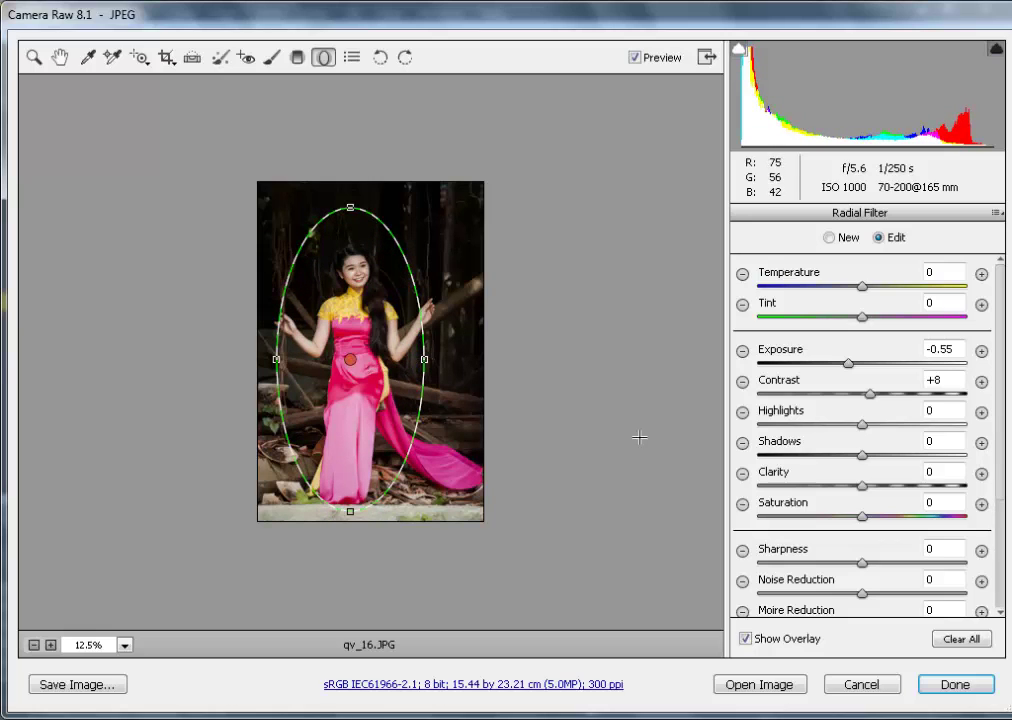
Set the radial filter's Exposure to -0.85 to darken the surroundings, and leave the filter.
key("ctrl+plus")
left_click_drag(375, 199, 371, 219)
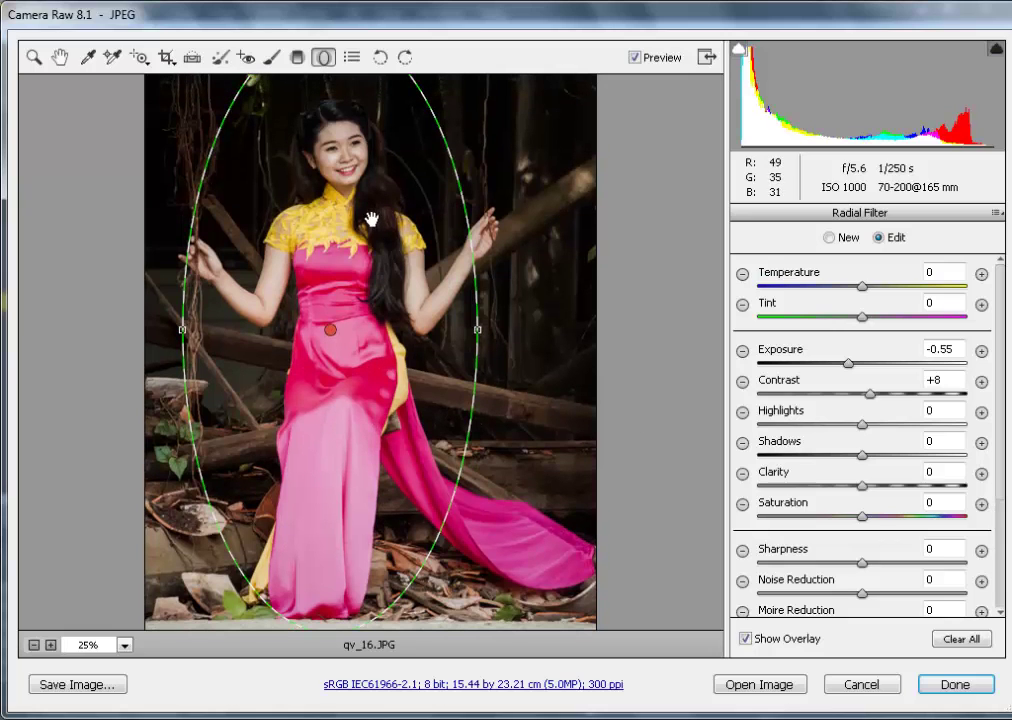
left_click_drag(855, 352, 849, 352)
scroll(490, 218, "up", 5)
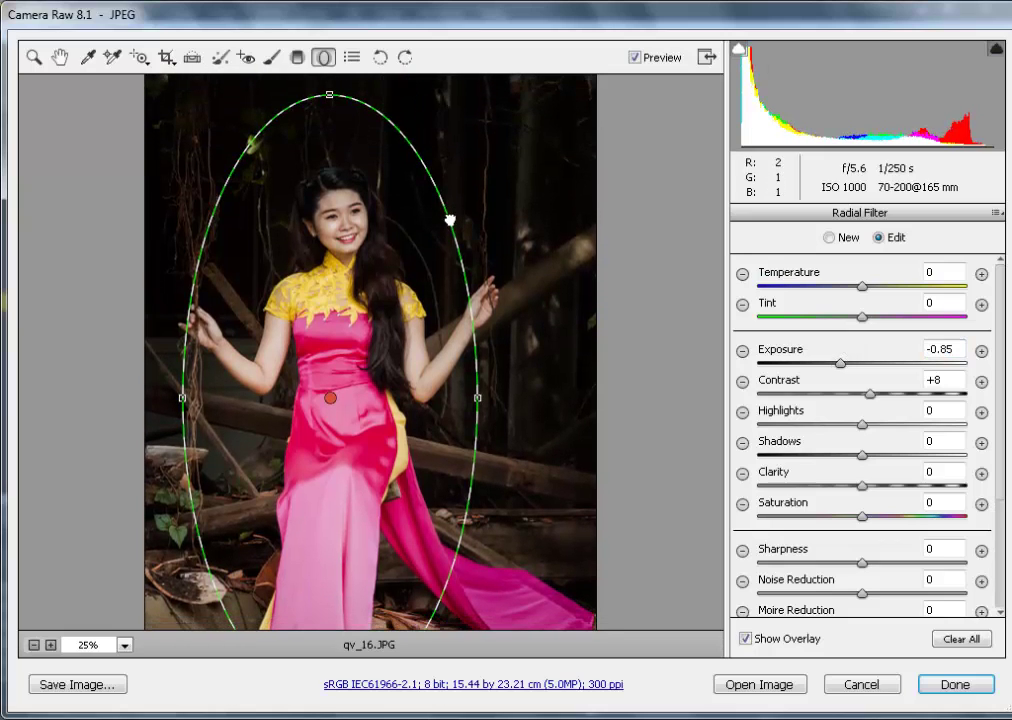
left_click(61, 58)
key("ctrl+minus")
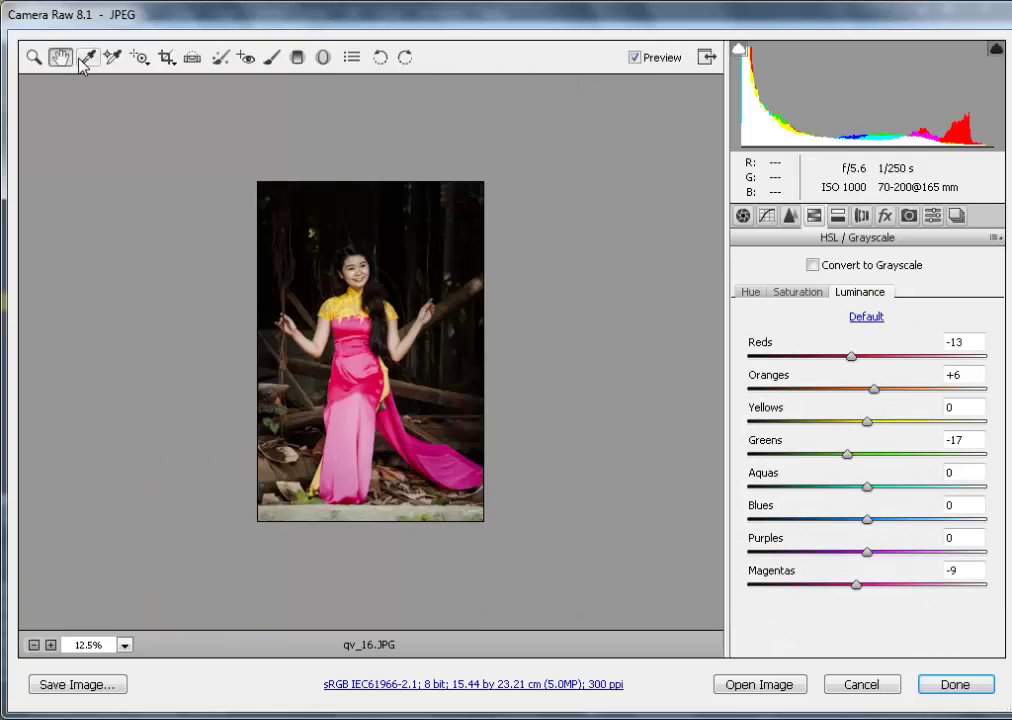
Paint over the upper background on both sides of the woman with an Adjustment Brush at Exposure -1.25 and Contrast +8.
left_click(270, 58)
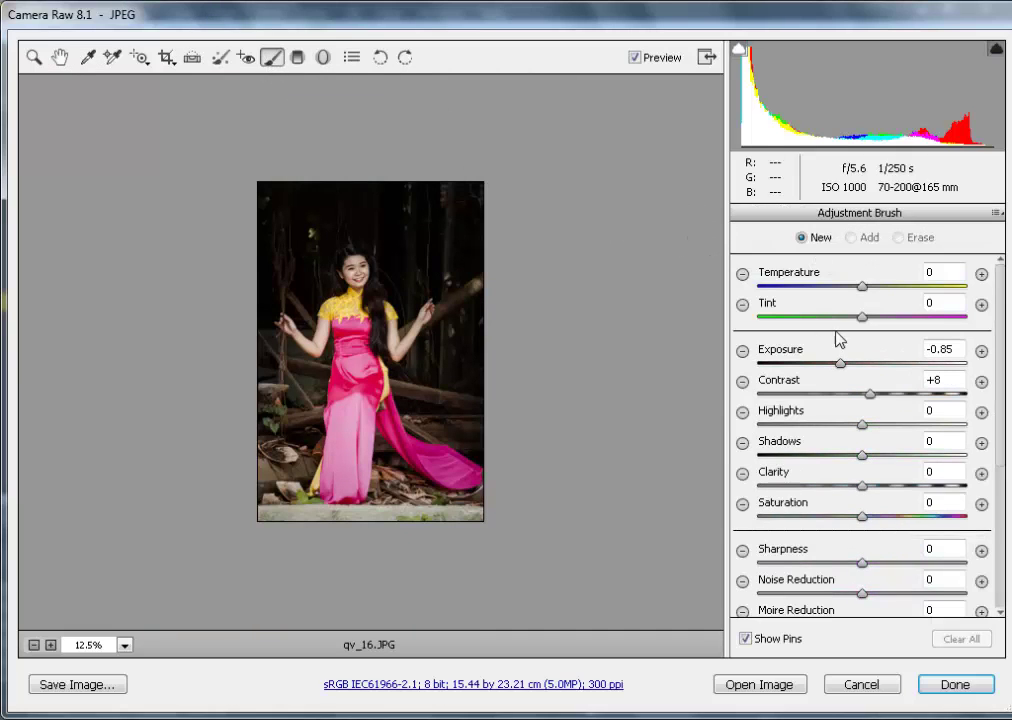
key("ctrl+plus")
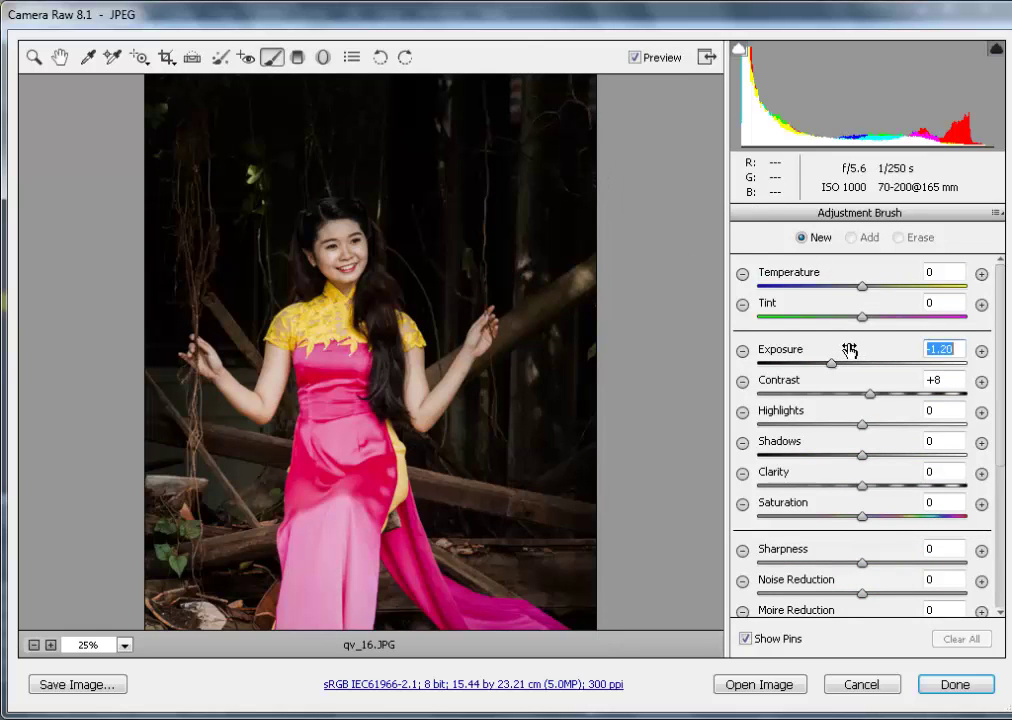
mouse_move(547, 118)
left_mouse_down()
mouse_move(493, 98)
mouse_move(500, 106)
mouse_move(584, 94)
mouse_move(588, 163)
mouse_move(403, 114)
mouse_move(439, 98)
mouse_move(493, 210)
mouse_move(554, 249)
mouse_move(570, 283)
mouse_move(554, 361)
mouse_move(576, 322)
mouse_move(574, 258)
mouse_move(523, 251)
mouse_move(565, 251)
mouse_move(590, 282)
mouse_move(560, 398)
mouse_move(498, 412)
mouse_move(495, 445)
left_mouse_up()
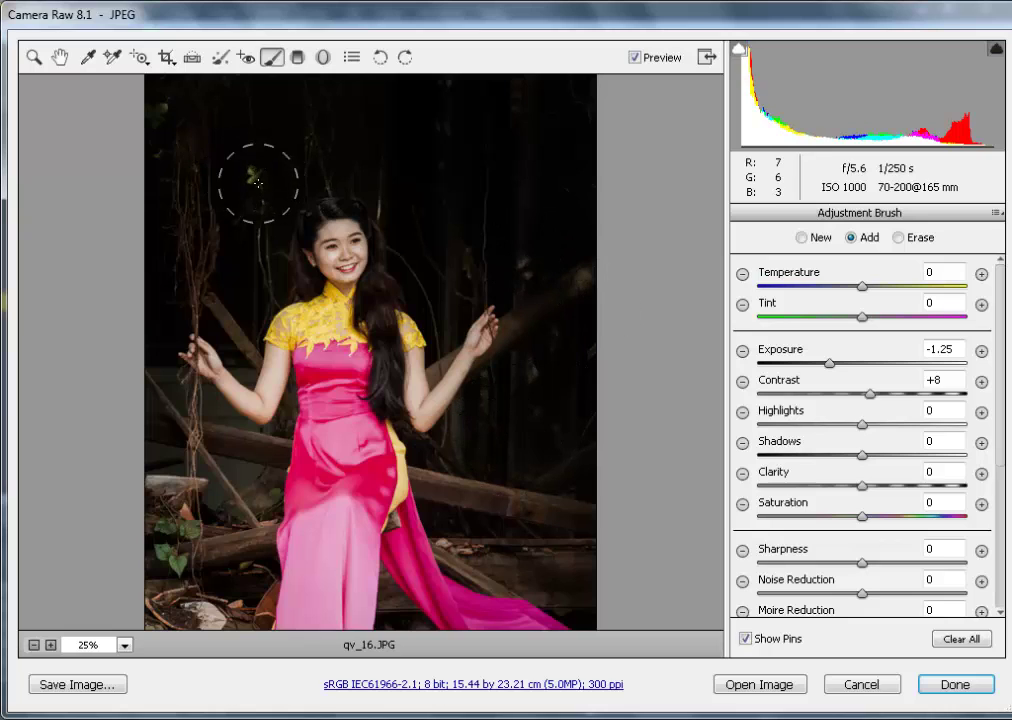
mouse_move(242, 202)
left_mouse_down()
mouse_move(257, 248)
mouse_move(163, 102)
mouse_move(154, 108)
mouse_move(144, 222)
mouse_move(110, 330)
left_mouse_up()
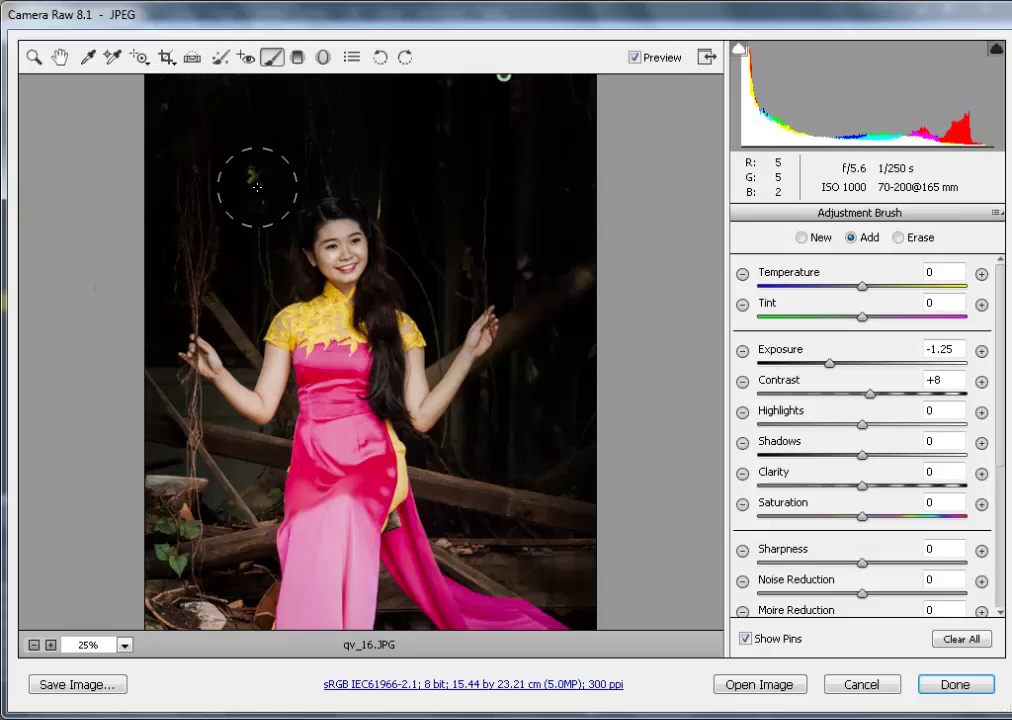
Extend the Exposure -1.25 brush adjustment to the lower background and the stone ledge beneath the dress.
key("ctrl+plus")
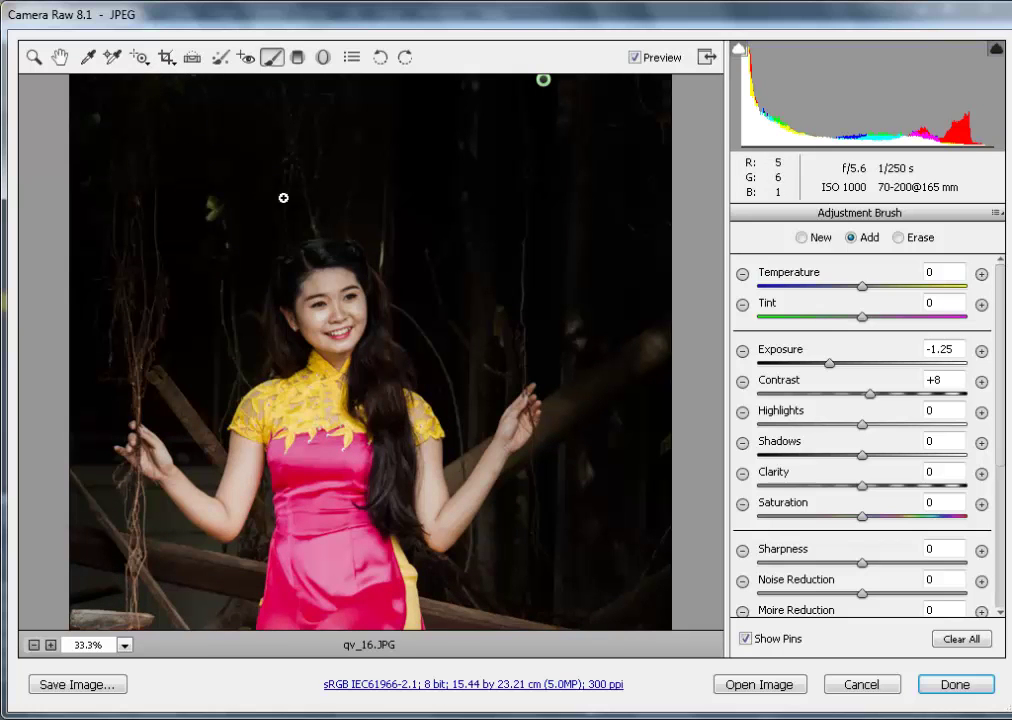
left_click_drag(219, 486, 253, 221)
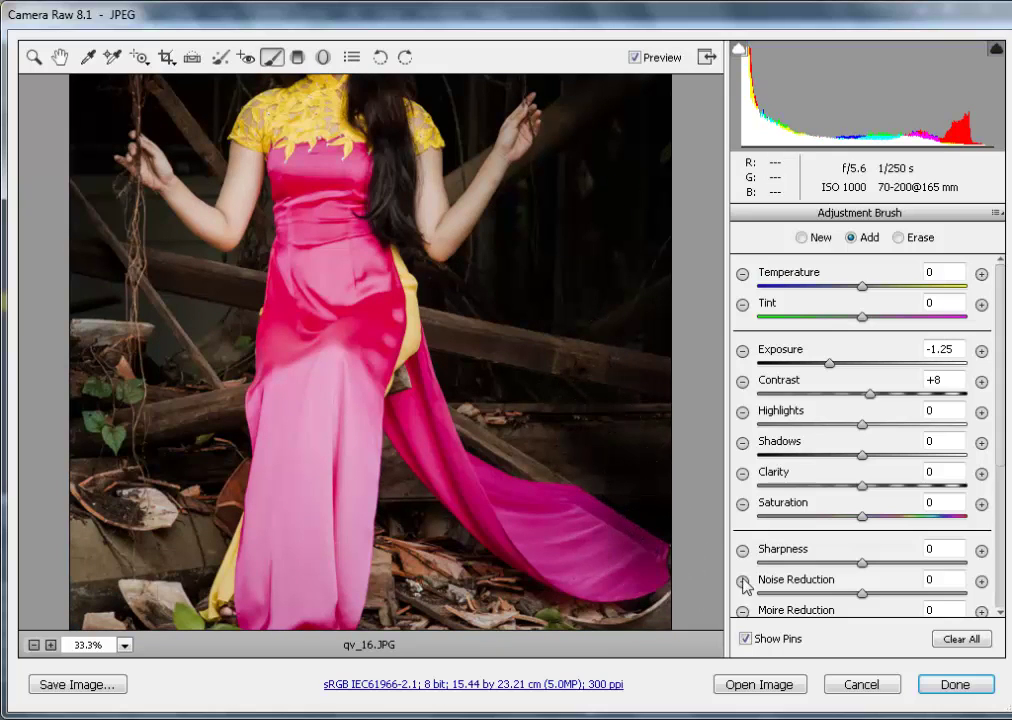
left_click_drag(308, 438, 305, 388)
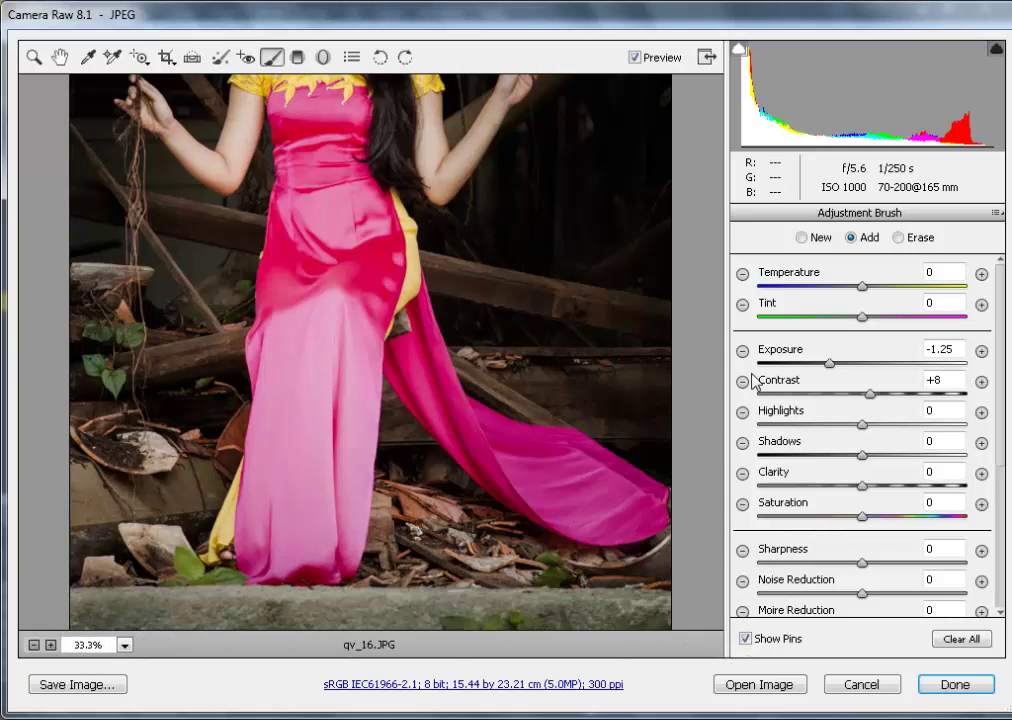
key("ctrl+minus")
key("ctrl+minus")
key("ctrl+minus")
key("ctrl+plus")
key("ctrl+plus")
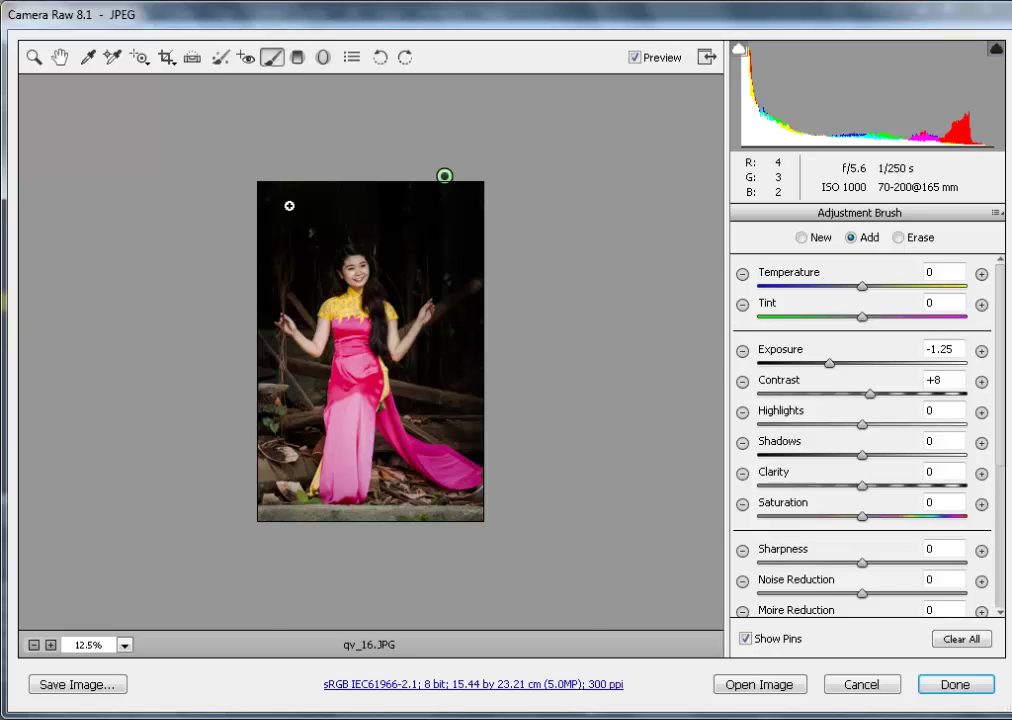
Brighten the woman's hair from the crown down its long strands with a new Adjustment Brush adjustment at Exposure +1.20 and Contrast +8.
key("ctrl+plus")
key("ctrl+plus")
key("ctrl+plus")
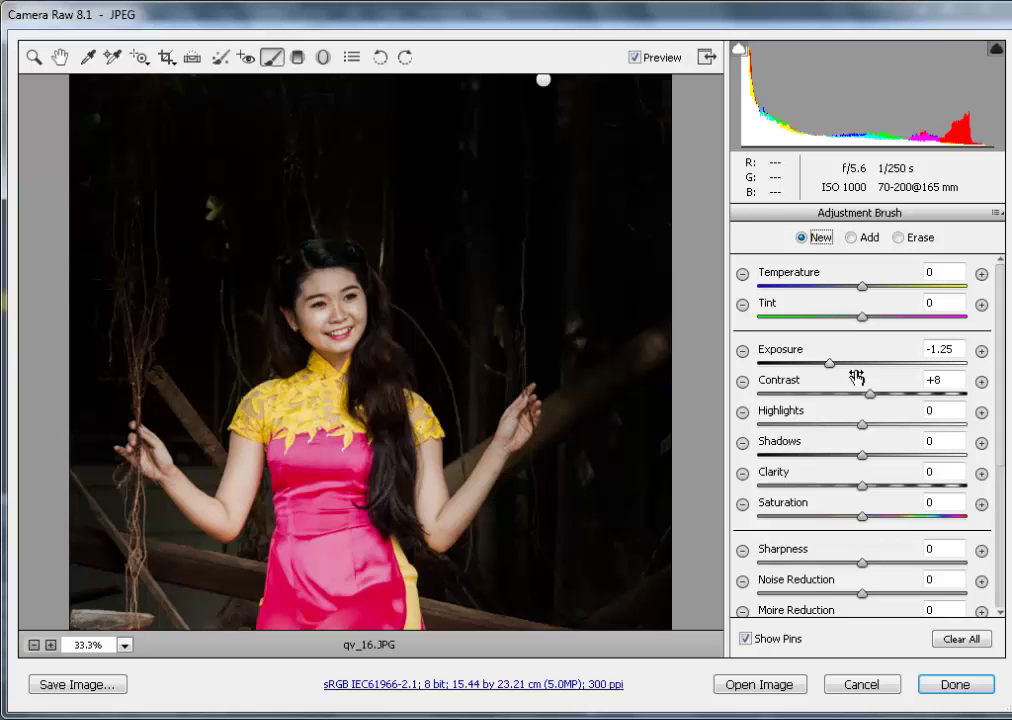
left_click(887, 362)
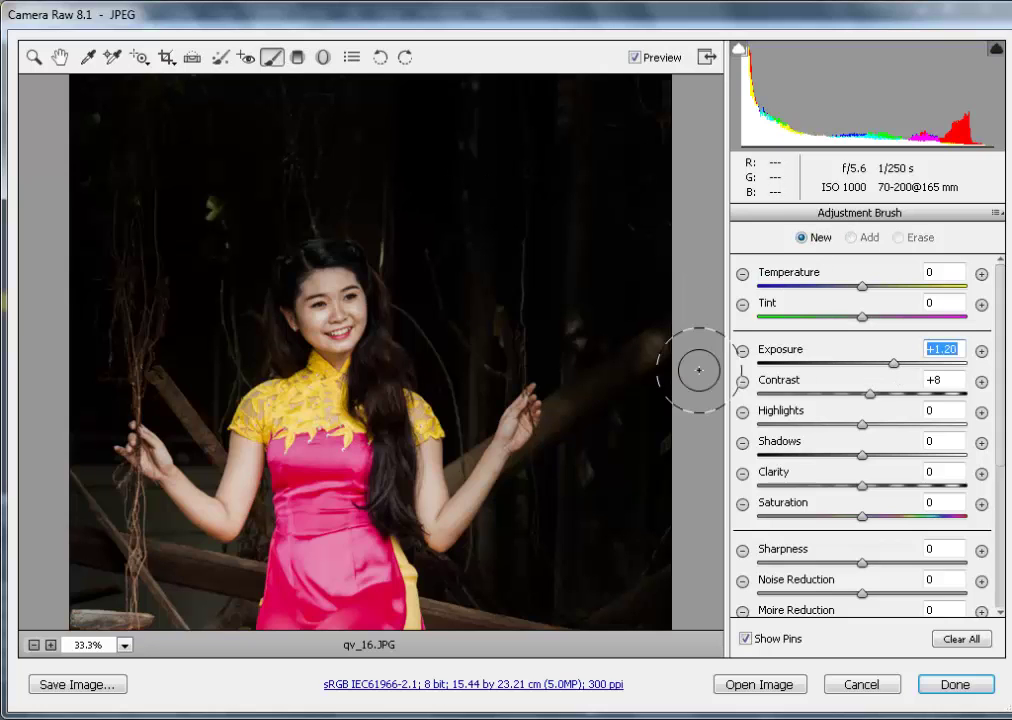
key("ctrl+plus")
key("ctrl+plus")
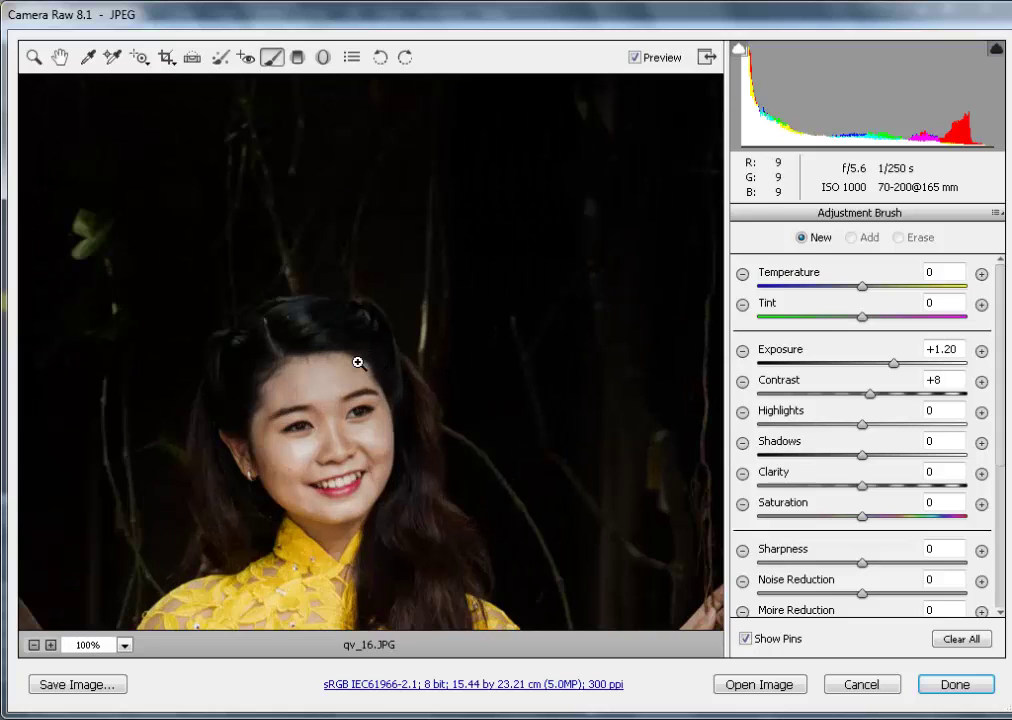
left_click(310, 262)
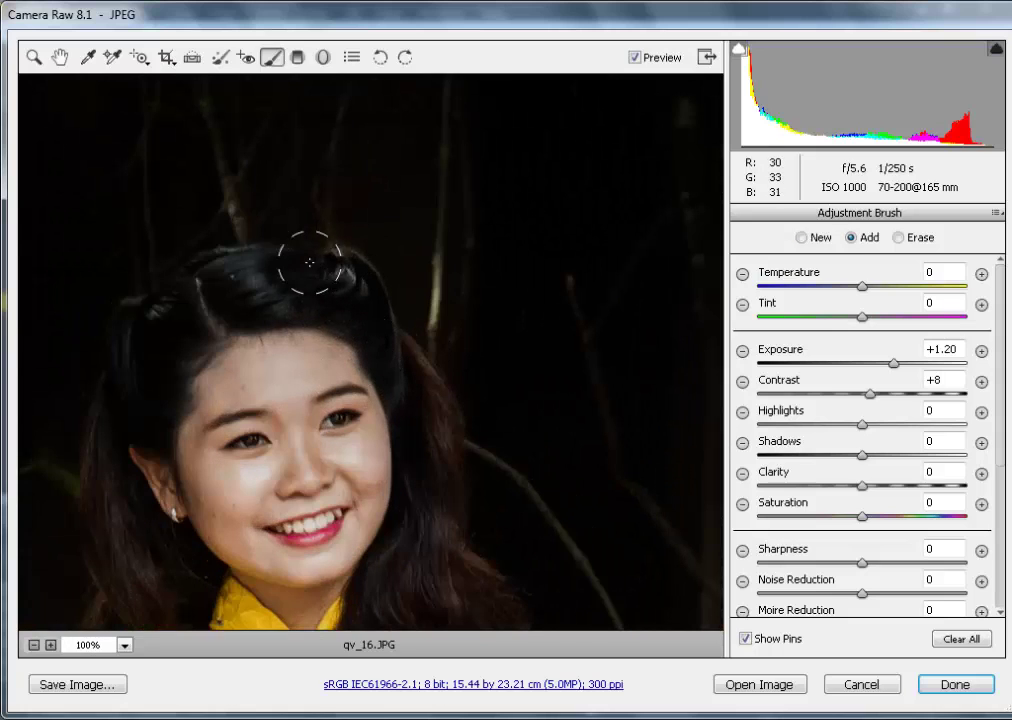
mouse_move(310, 262)
left_mouse_down()
mouse_move(214, 257)
mouse_move(126, 329)
mouse_move(103, 497)
mouse_move(126, 563)
mouse_move(140, 481)
left_mouse_up()
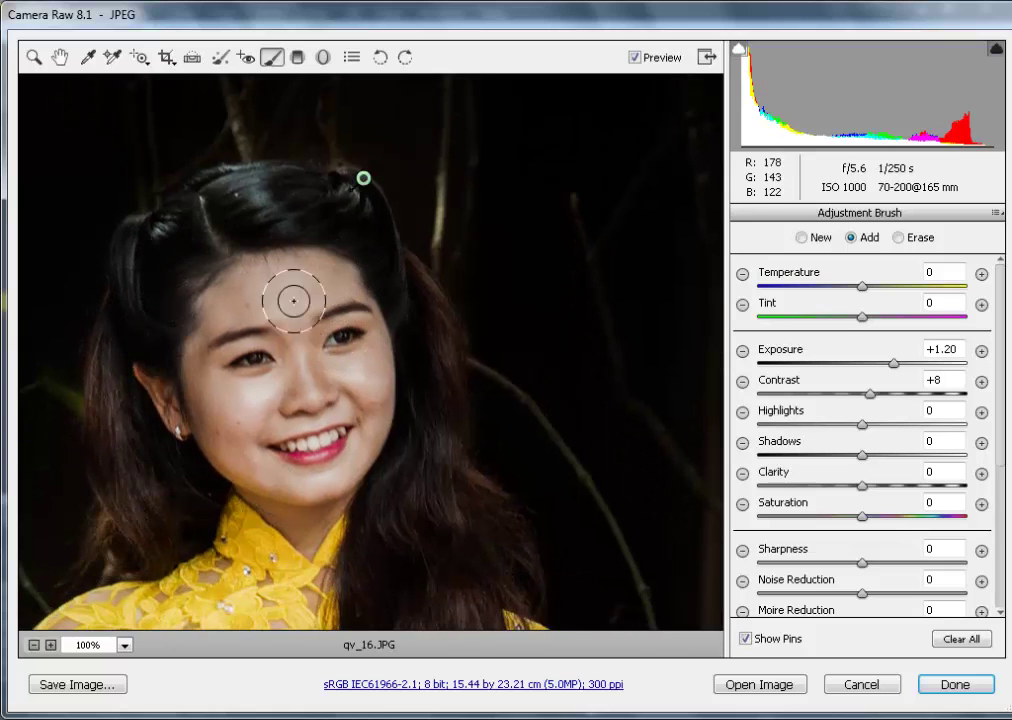
mouse_move(389, 255)
left_mouse_down()
mouse_move(429, 361)
mouse_move(425, 470)
mouse_move(455, 479)
mouse_move(458, 337)
left_mouse_up()
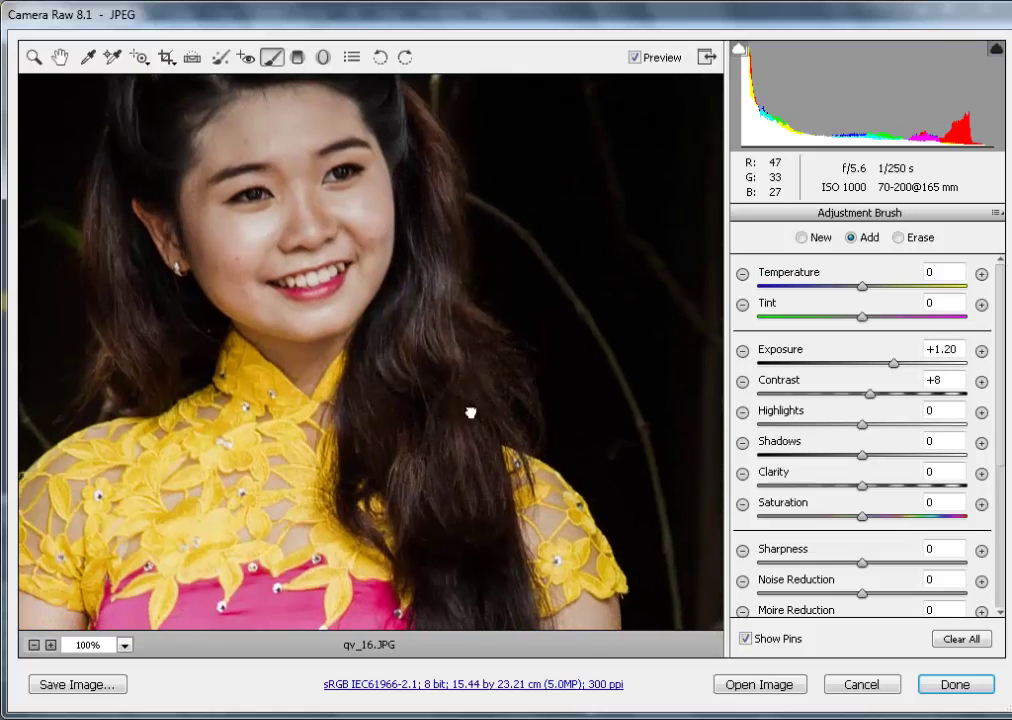
left_click_drag(470, 412, 445, 302)
Examine the brightened hair and the overall balance of the photo at different zoom levels.
key("ctrl+minus")
key("ctrl+minus")
key("ctrl+minus")
key("ctrl+minus")
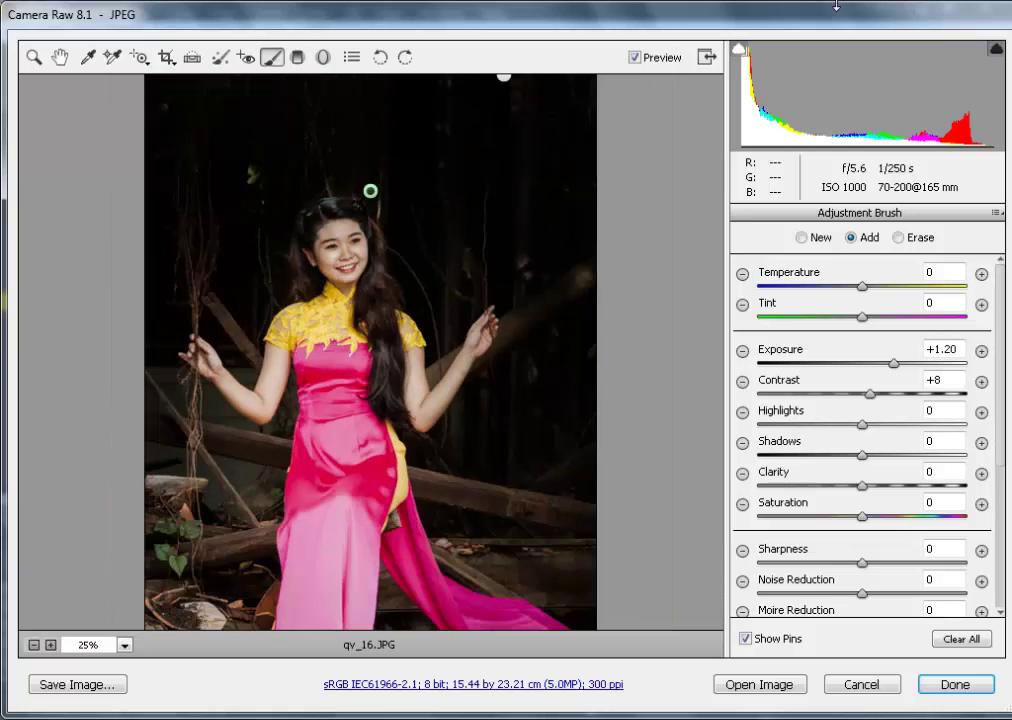
key("ctrl+plus")
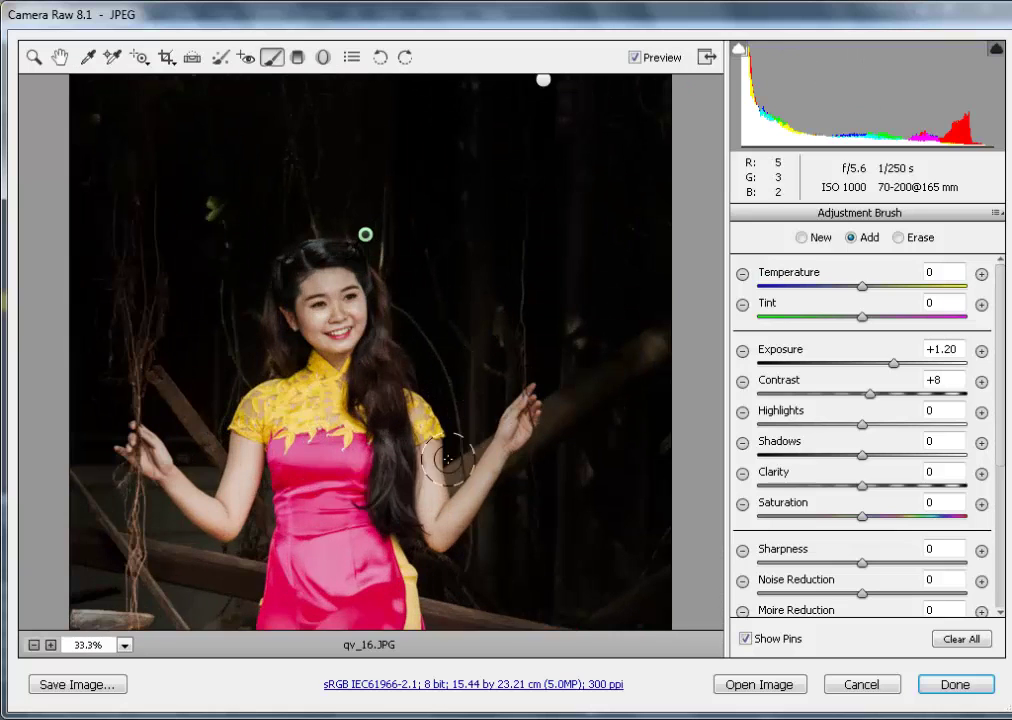
scroll(468, 487, "down", 5)
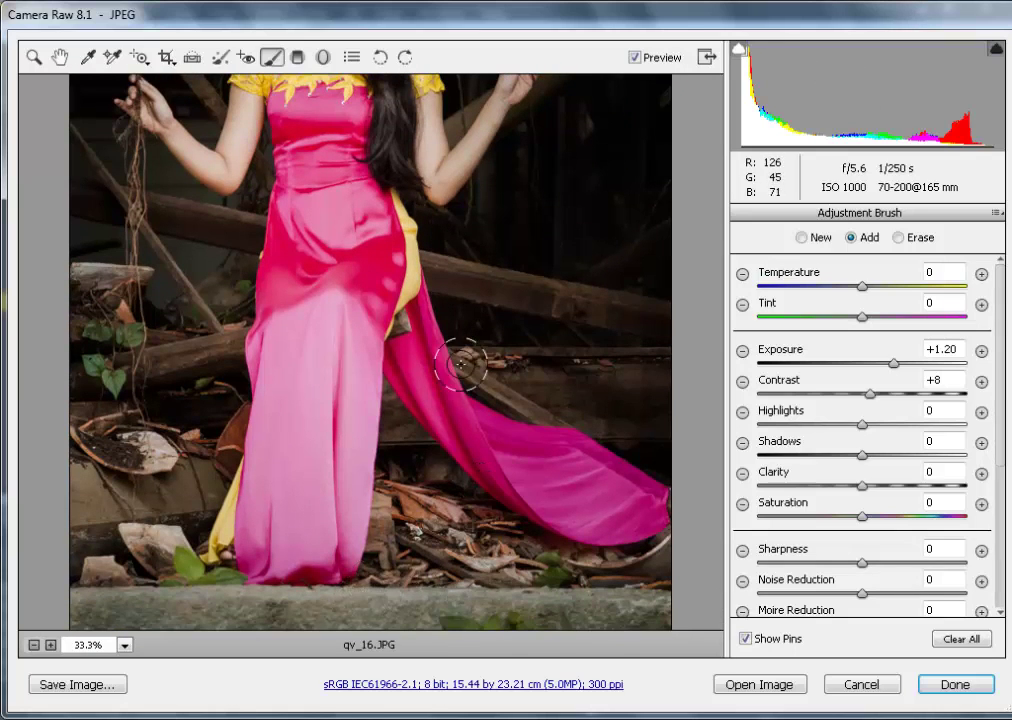
key("ctrl+minus")
key("ctrl+plus")
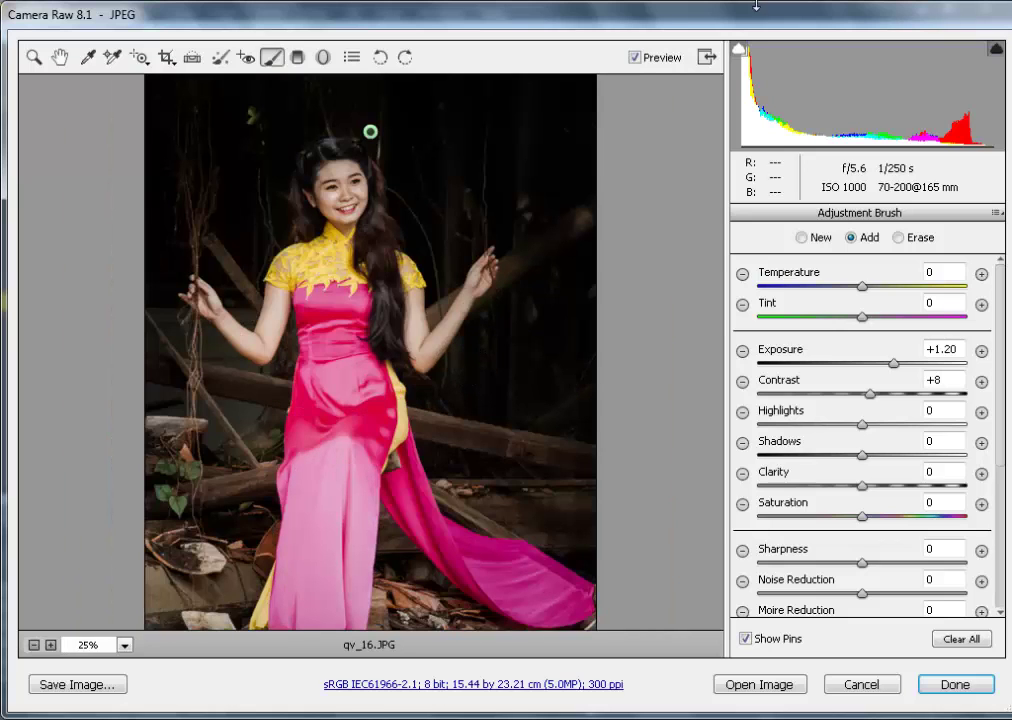
Heal the green leaf in the dark background beside the woman's head with Spot Removal at size 32, sampling from a clean dark area.
left_click(221, 57)
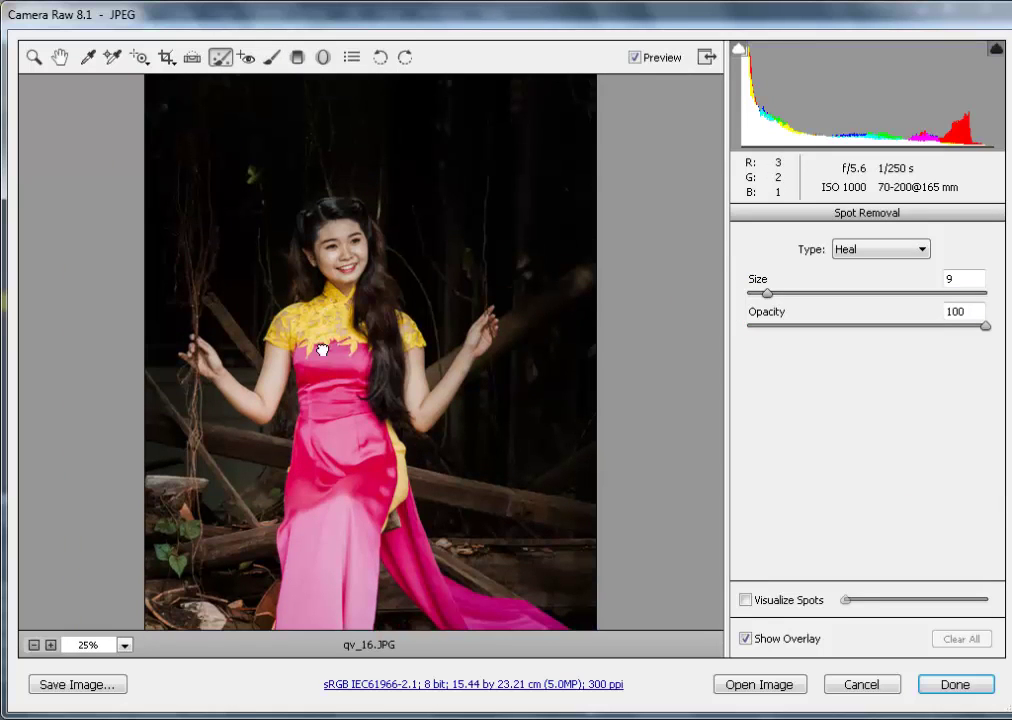
key("ctrl+plus")
key("ctrl+plus")
key("ctrl+plus")
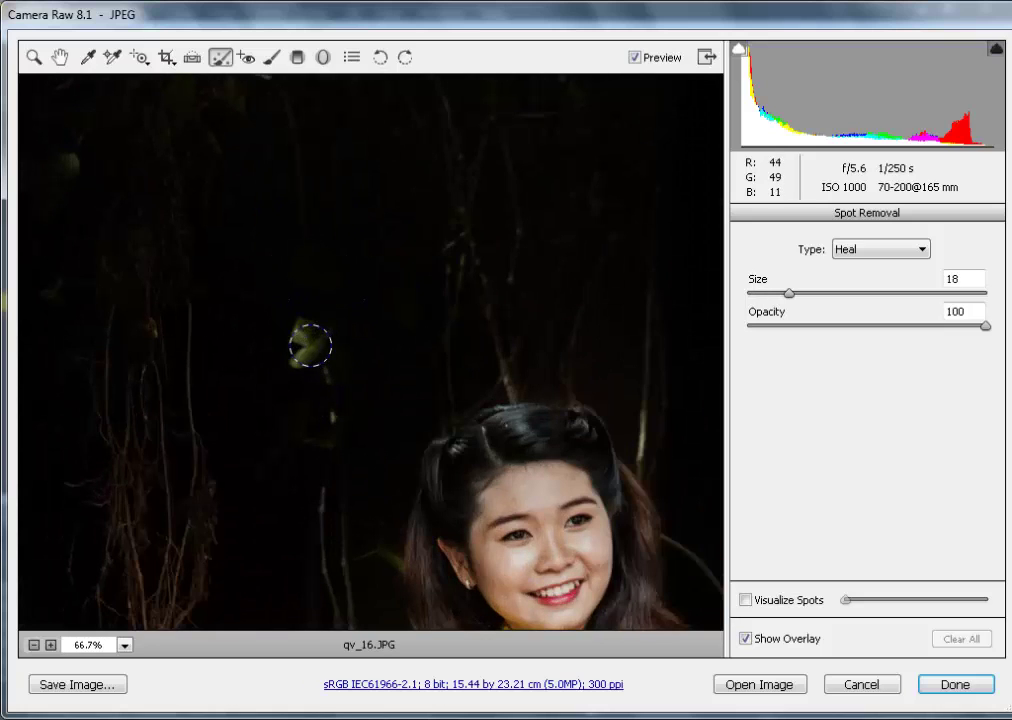
key("bracketright")
key("bracketright")
key("bracketright")
key("bracketright")
key("bracketright")
key("bracketright")
key("bracketright")
left_click(305, 345)
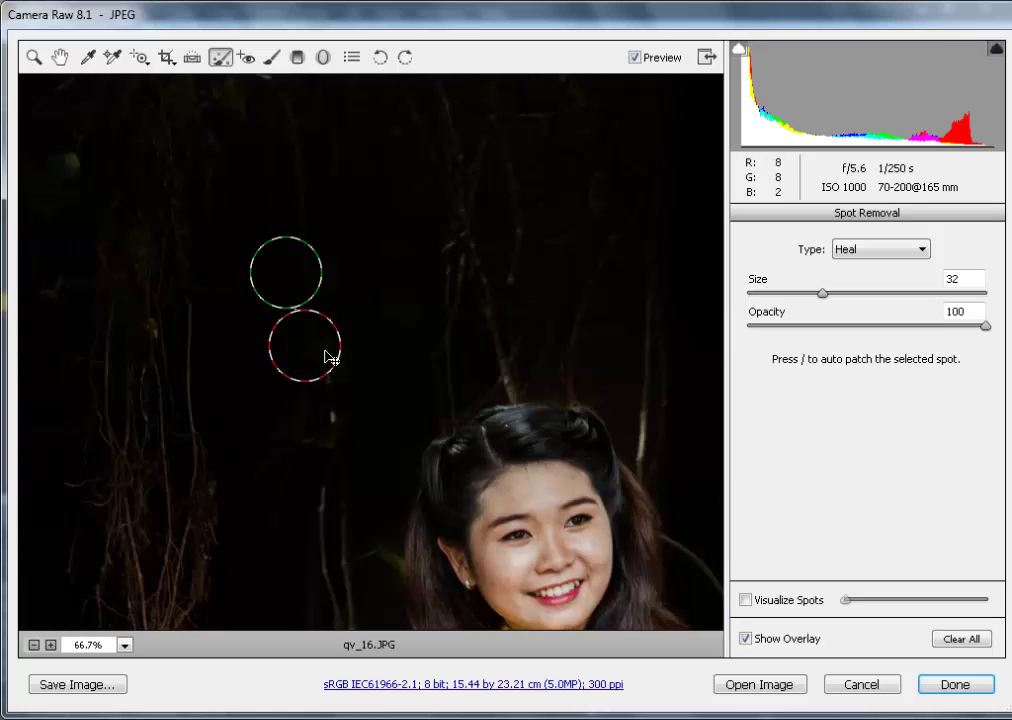
left_click_drag(313, 278, 378, 240)
Heal the bright speck below the removed leaf and the two pale spots near the photo's left edge, sampling from clean dark background.
left_click(323, 425)
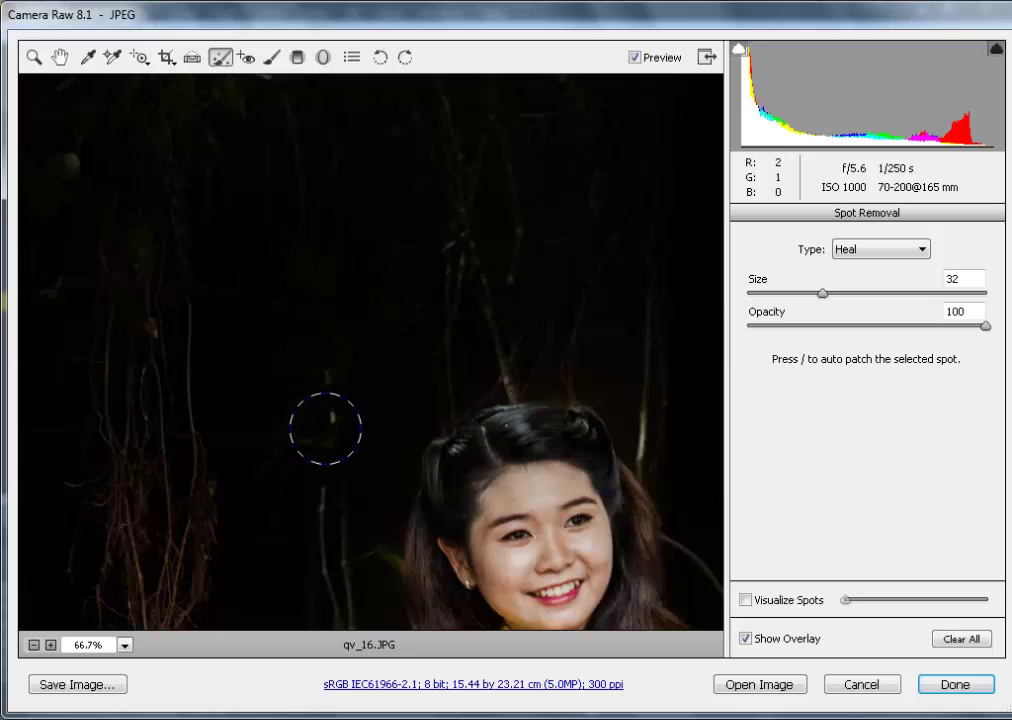
mouse_move(370, 384)
left_mouse_down()
mouse_move(389, 361)
mouse_move(366, 351)
left_mouse_up()
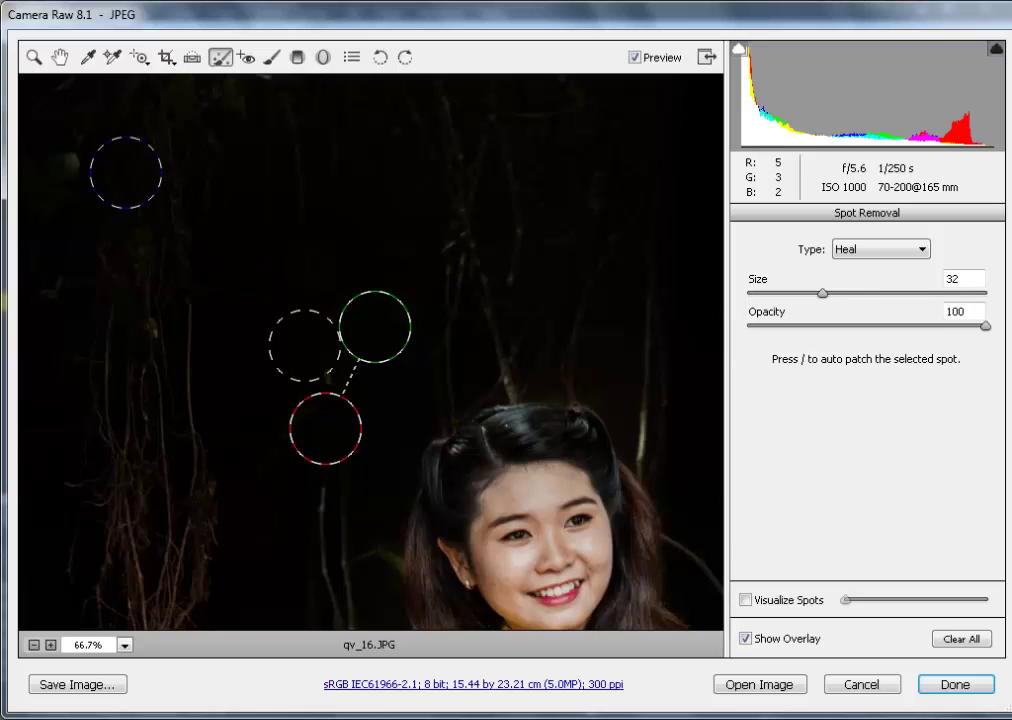
left_click(72, 155)
left_click_drag(323, 187, 296, 195)
left_click(53, 285)
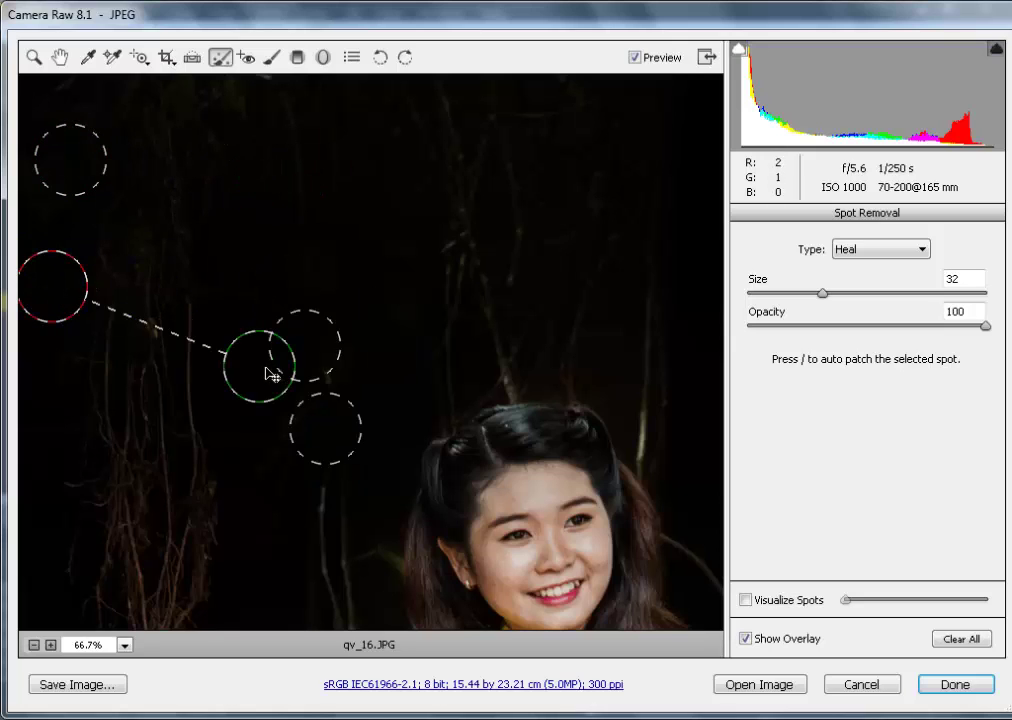
left_click_drag(270, 375, 291, 230)
Heal the small remaining speck between the two healed spots beside the woman's head.
left_click_drag(535, 267, 510, 263)
left_click(298, 365)
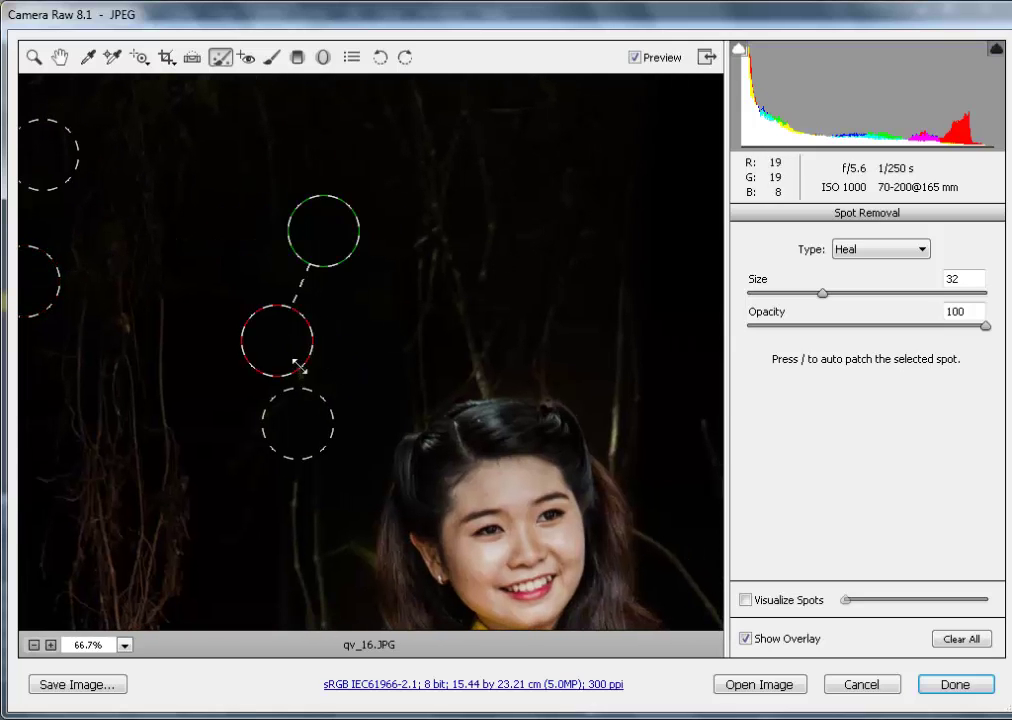
left_click(302, 370)
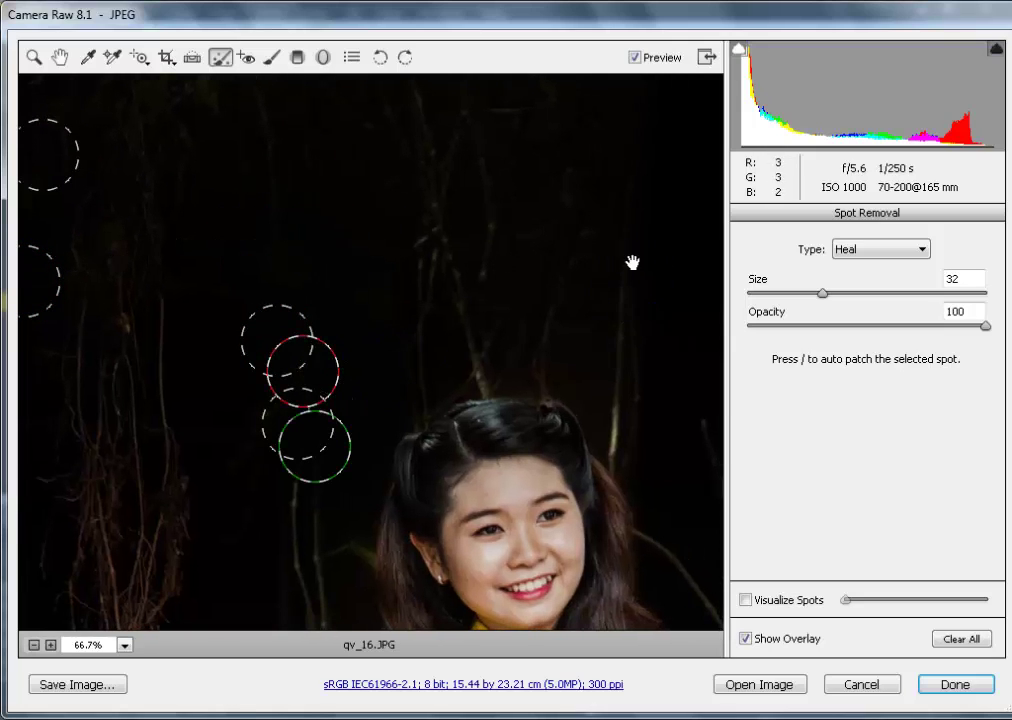
Heal the two pale spots in the dark background above the raised hand near the trunk, sampling the lower one from a clean dark area.
left_click_drag(632, 262, 201, 294)
left_click_drag(595, 610, 553, 244)
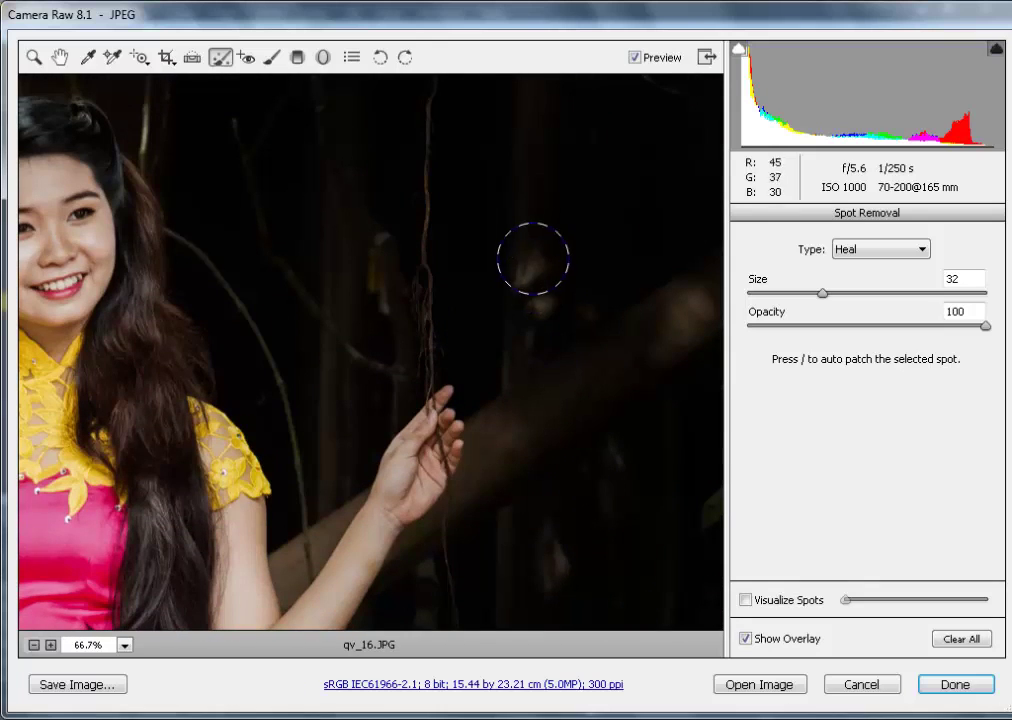
left_click(531, 265)
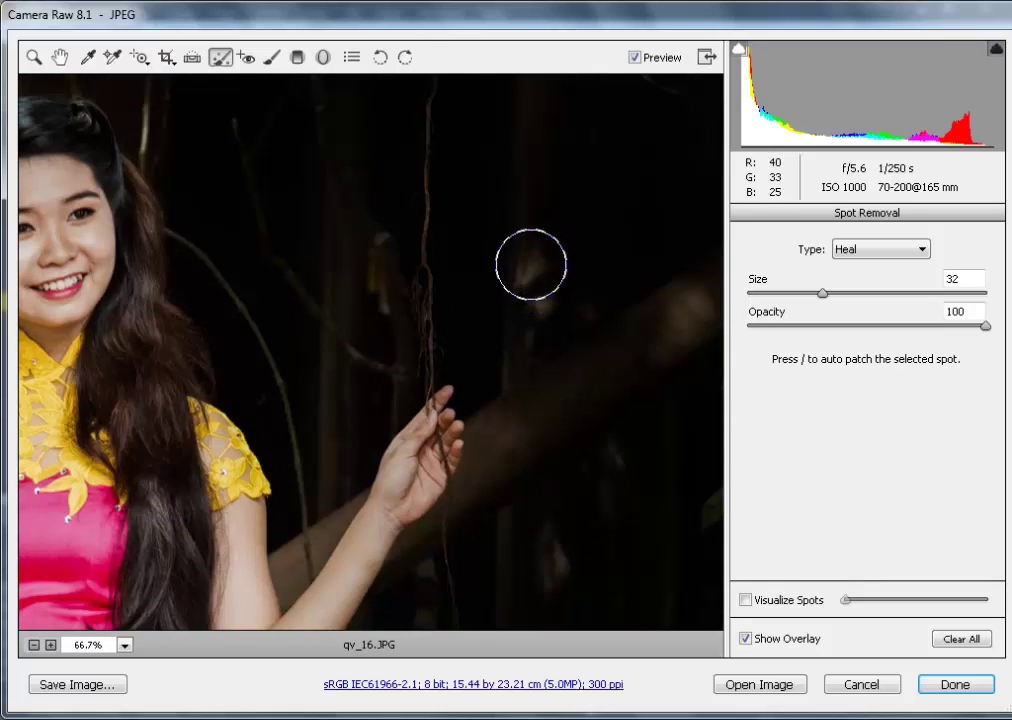
left_click(534, 300)
mouse_move(549, 214)
left_mouse_down()
mouse_move(653, 151)
mouse_move(639, 158)
left_mouse_up()
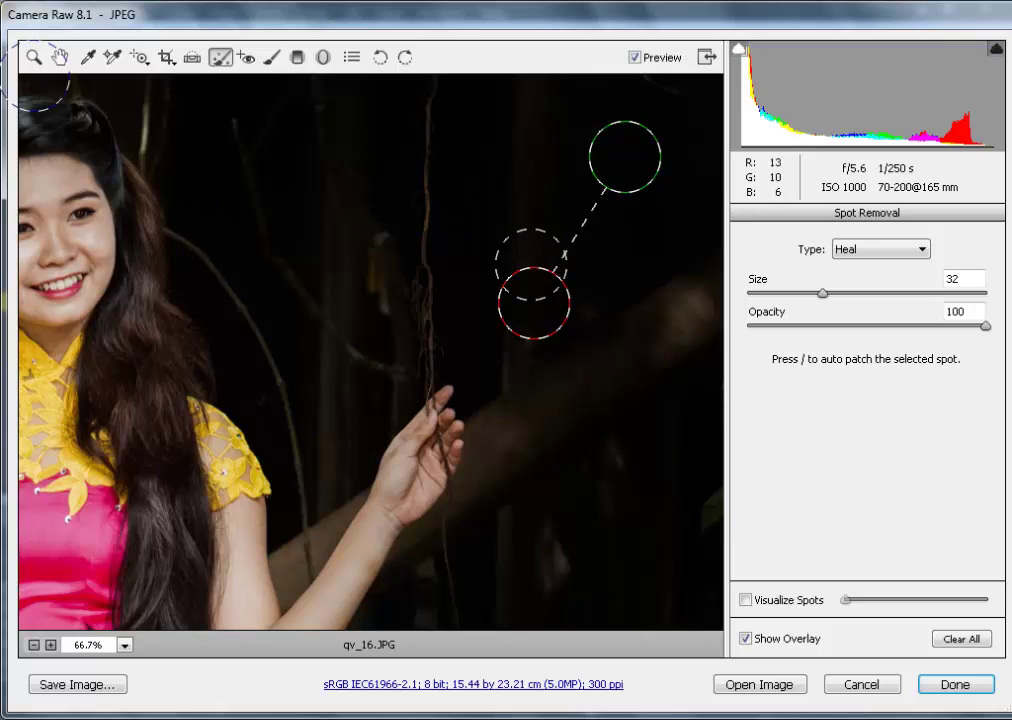
left_click(60, 58)
double_click(66, 50)
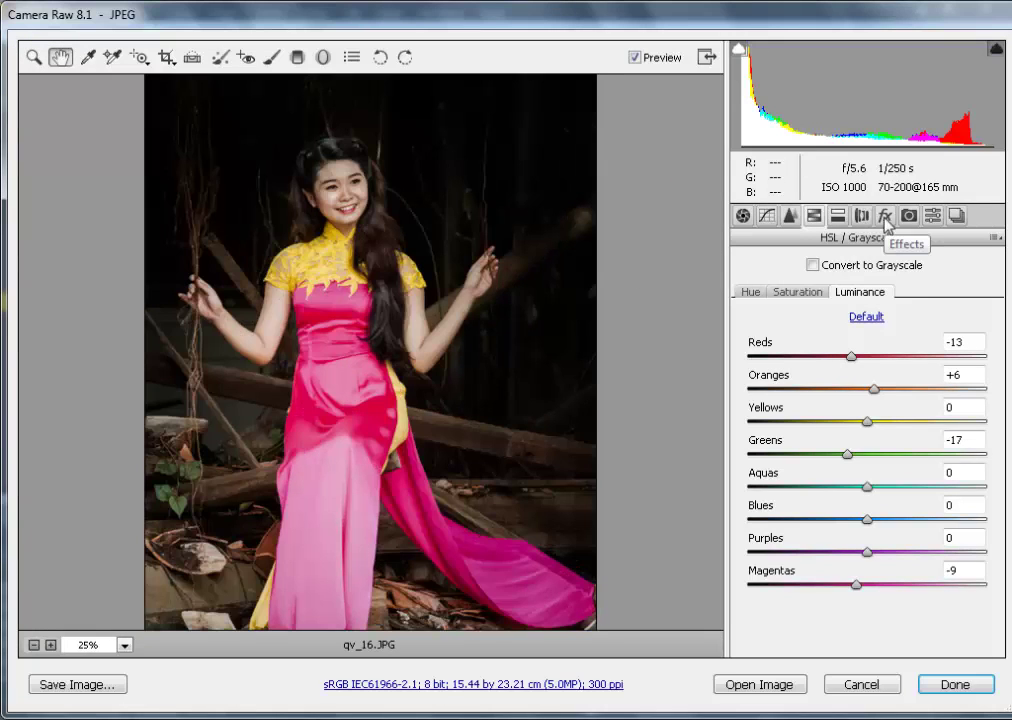
Add a dark post-crop vignette with Amount -60 and Midpoint 47.
left_click(885, 217)
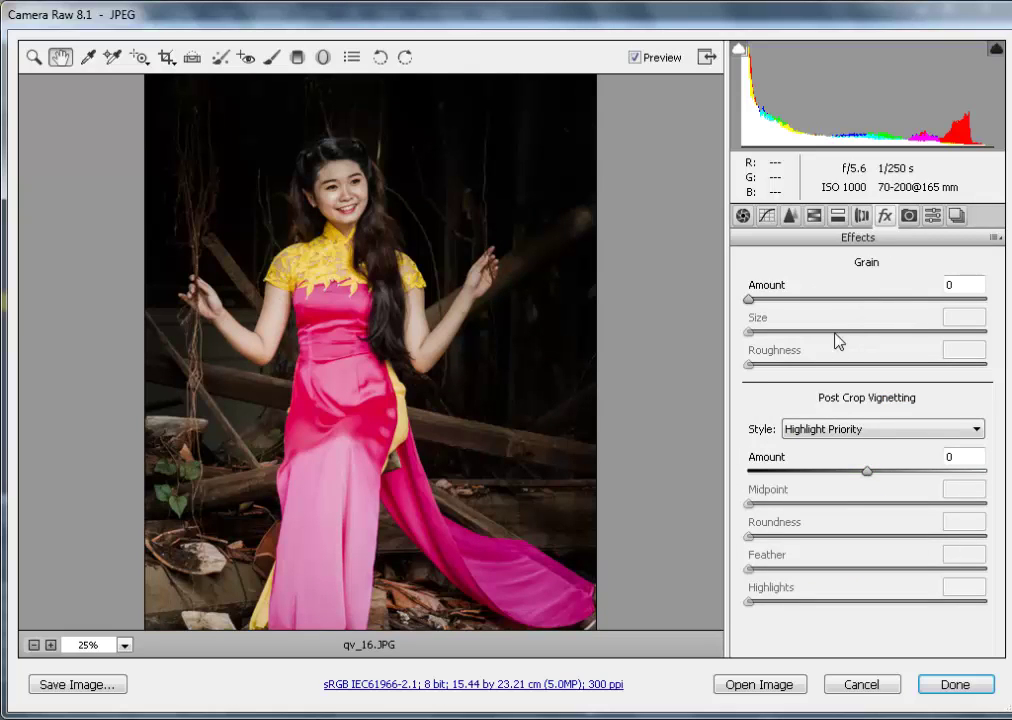
left_click_drag(812, 478, 793, 480)
left_click_drag(872, 507, 842, 508)
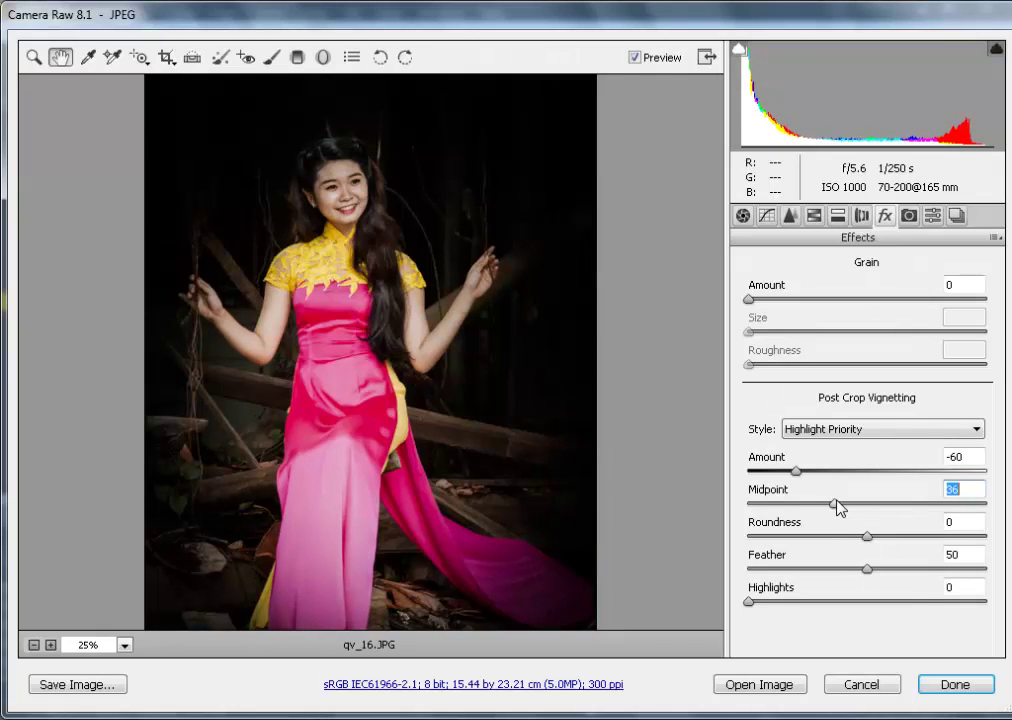
key("ctrl+minus")
key("ctrl+plus")
left_click_drag(840, 508, 867, 508)
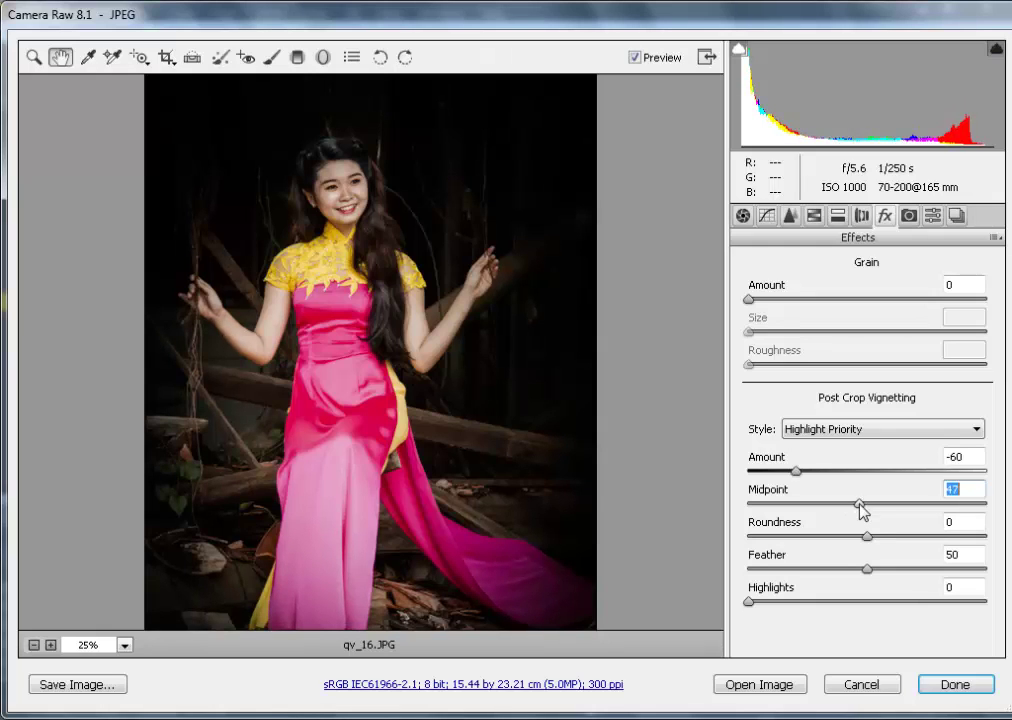
key("ctrl+minus")
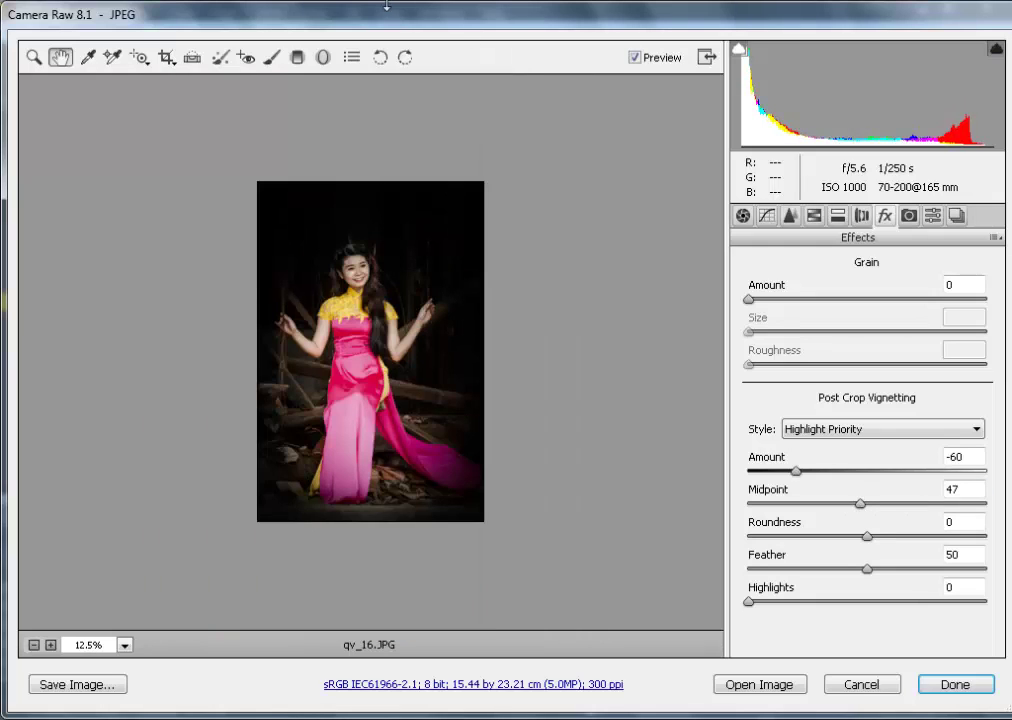
Tighten the tilted crop around the woman to about 15.3 by 23.42 cm, trimming background above her and on the side of the trailing dress.
left_click(166, 57)
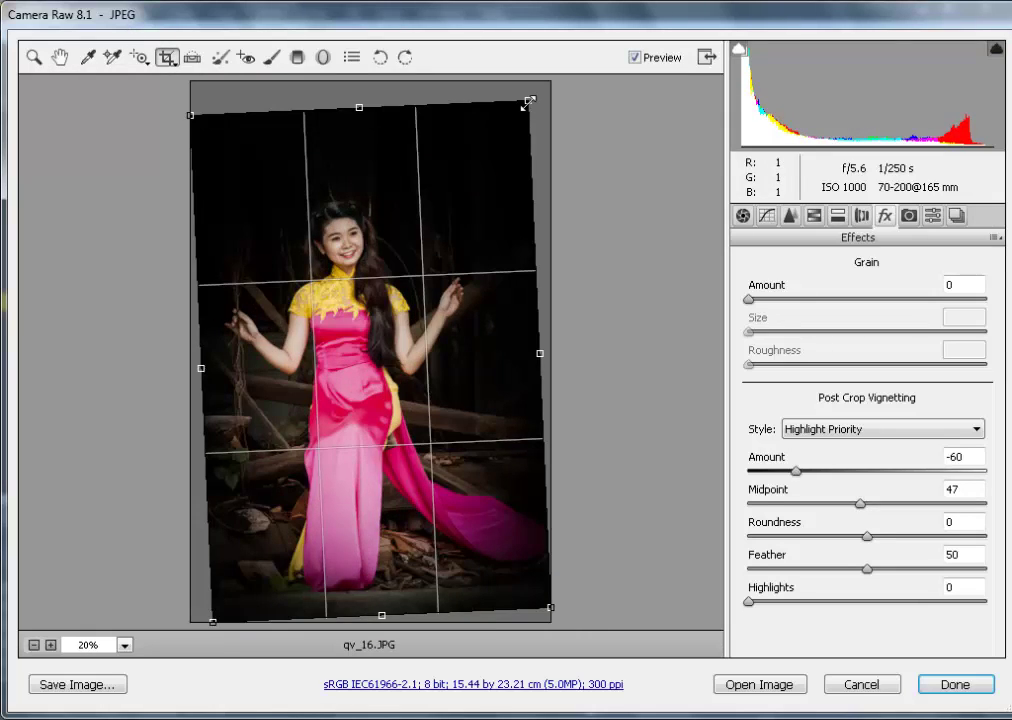
left_click_drag(527, 103, 497, 139)
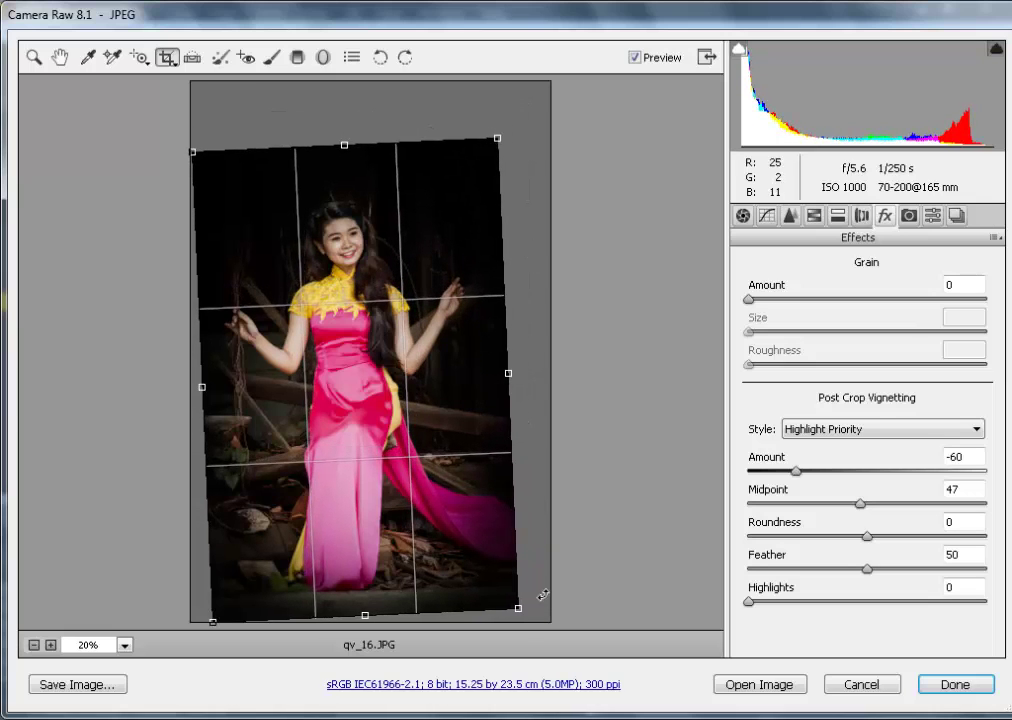
left_click_drag(520, 608, 516, 605)
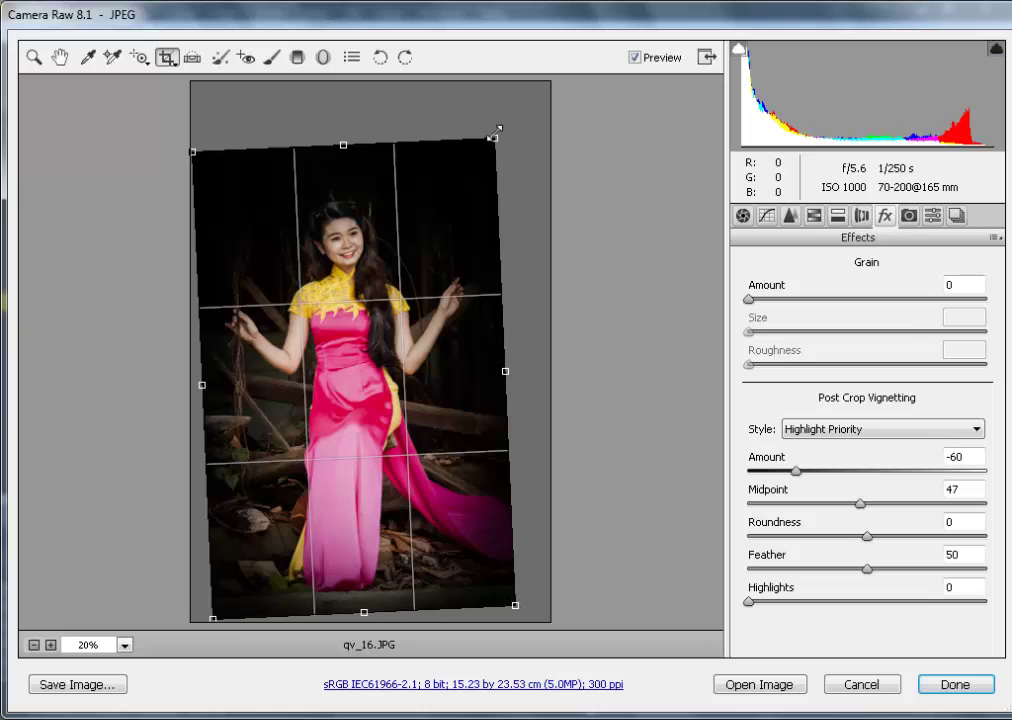
left_click_drag(496, 131, 489, 152)
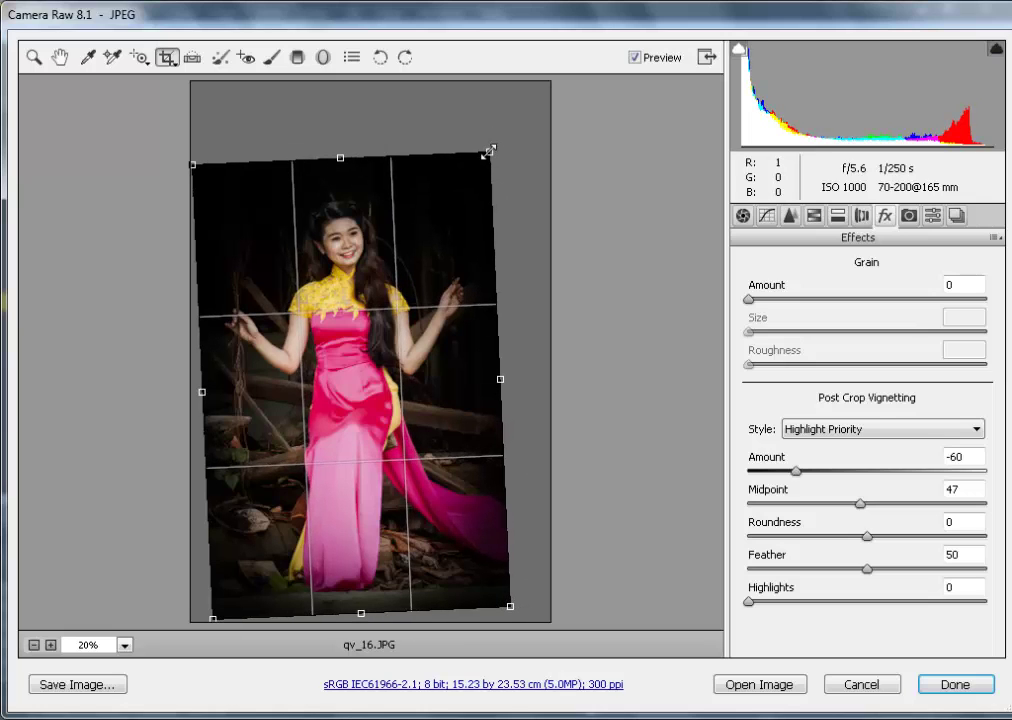
key("Return")
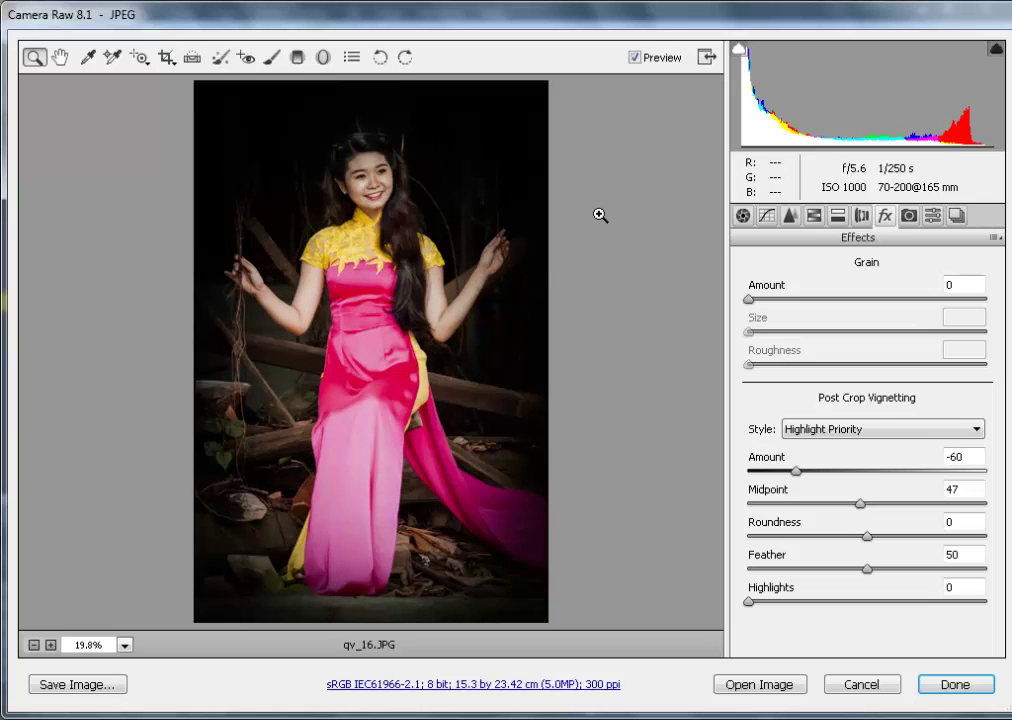
Brighten the woman's face and neck with a new adjustment brush at Exposure +0.35 and Contrast +8.
left_click(384, 224)
left_click(384, 199)
left_click(393, 219)
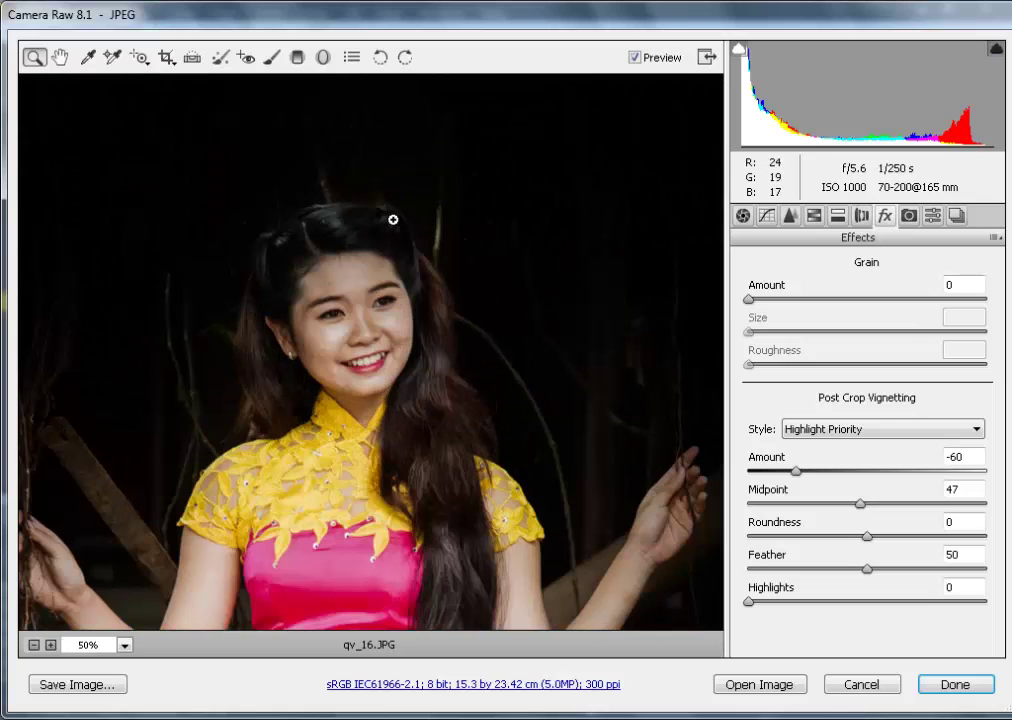
left_click(397, 298)
left_click(339, 325)
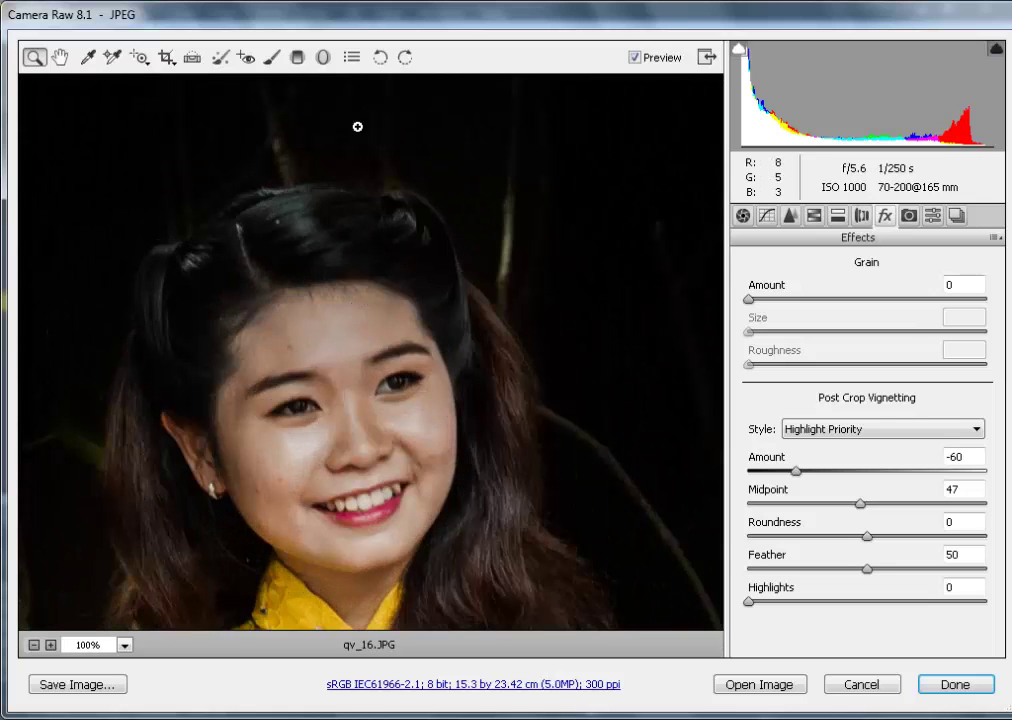
left_click(270, 60)
left_click(870, 365)
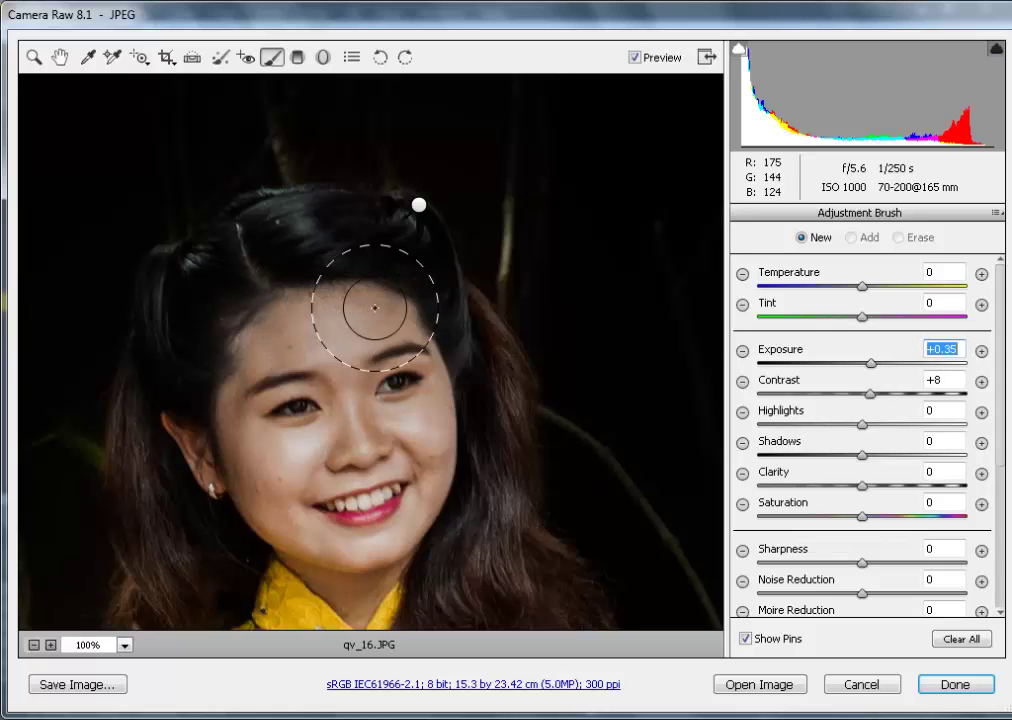
mouse_move(374, 308)
left_mouse_down()
mouse_move(444, 384)
mouse_move(408, 491)
mouse_move(232, 397)
left_mouse_up()
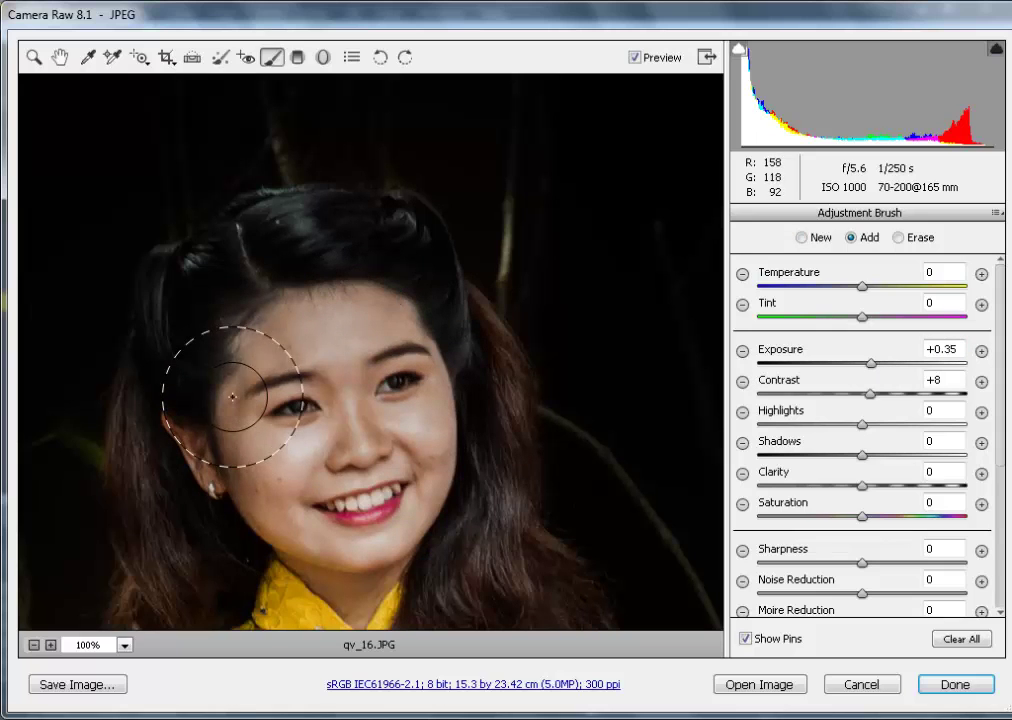
key("space")
left_click_drag(440, 585, 456, 366)
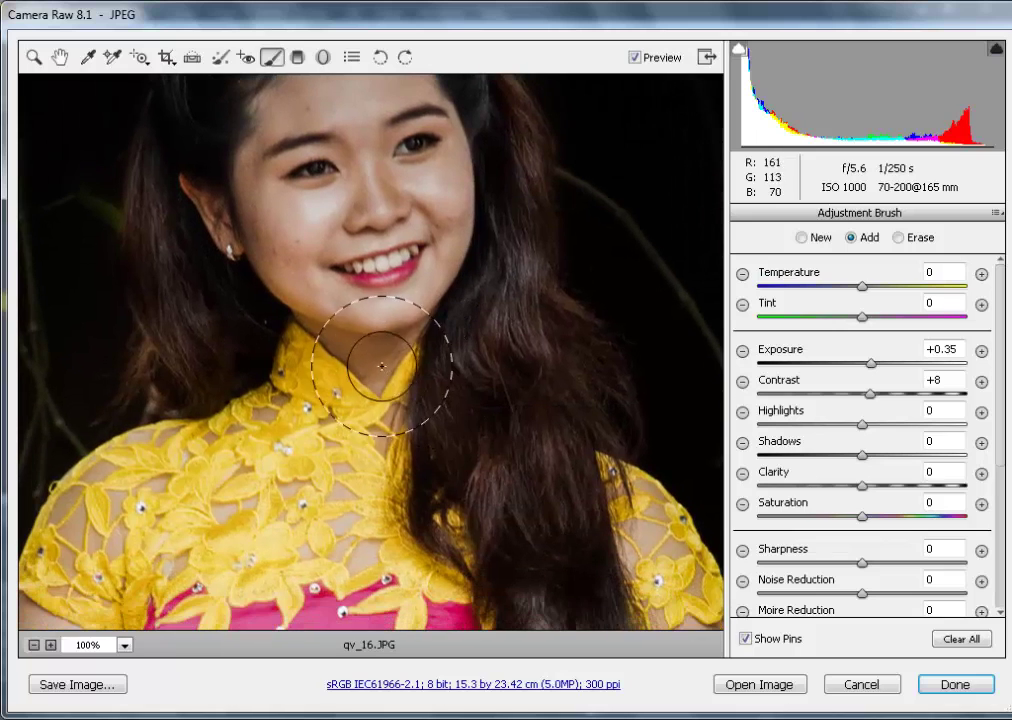
Darken the arm beside the hanging roots with a new adjustment brush at Exposure -0.45 and Contrast +8.
key("space")
mouse_move(421, 227)
left_mouse_down()
mouse_move(429, 407)
mouse_move(415, 10)
left_mouse_up()
key("space")
left_click_drag(210, 332, 413, 129)
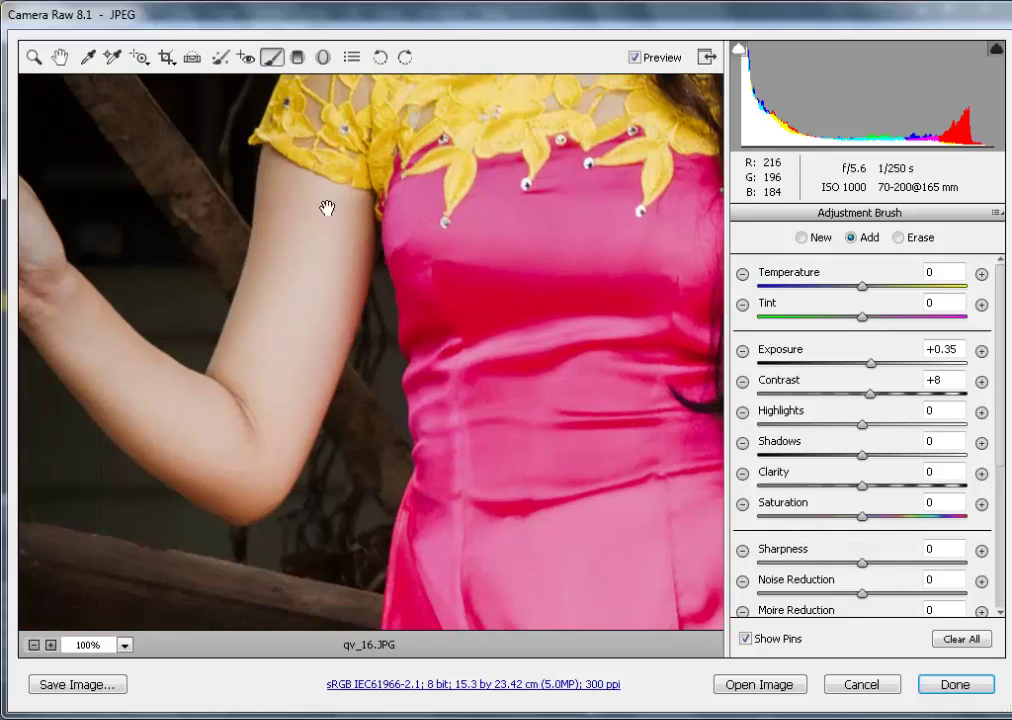
left_click_drag(327, 208, 327, 233)
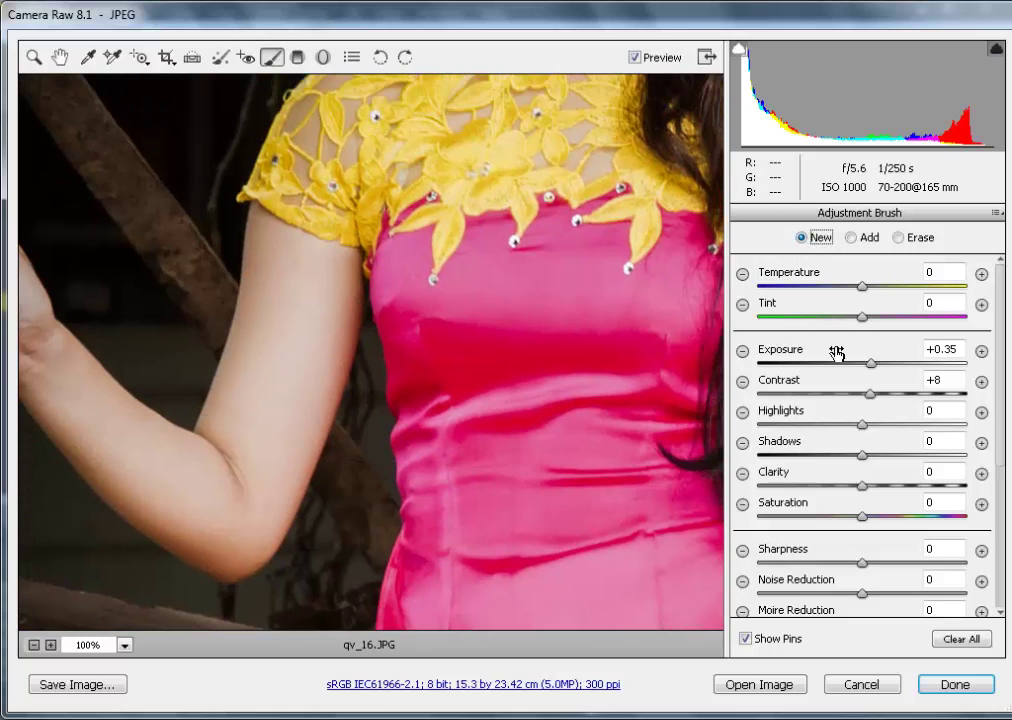
left_click_drag(870, 363, 856, 372)
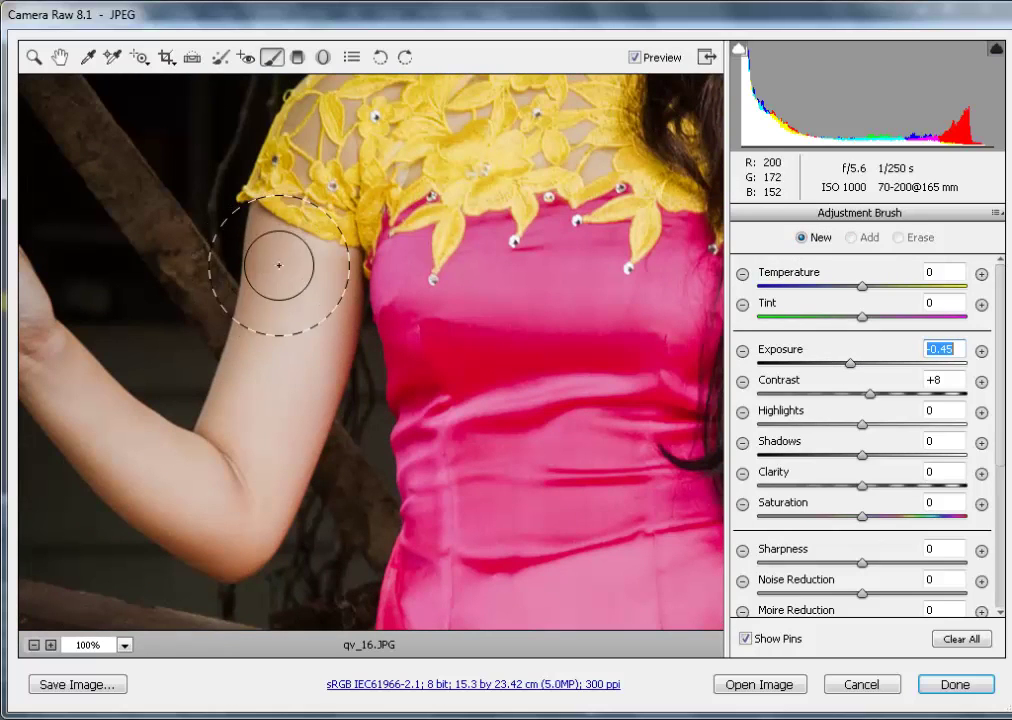
mouse_move(278, 270)
left_mouse_down()
mouse_move(289, 318)
mouse_move(261, 464)
mouse_move(301, 455)
left_mouse_up()
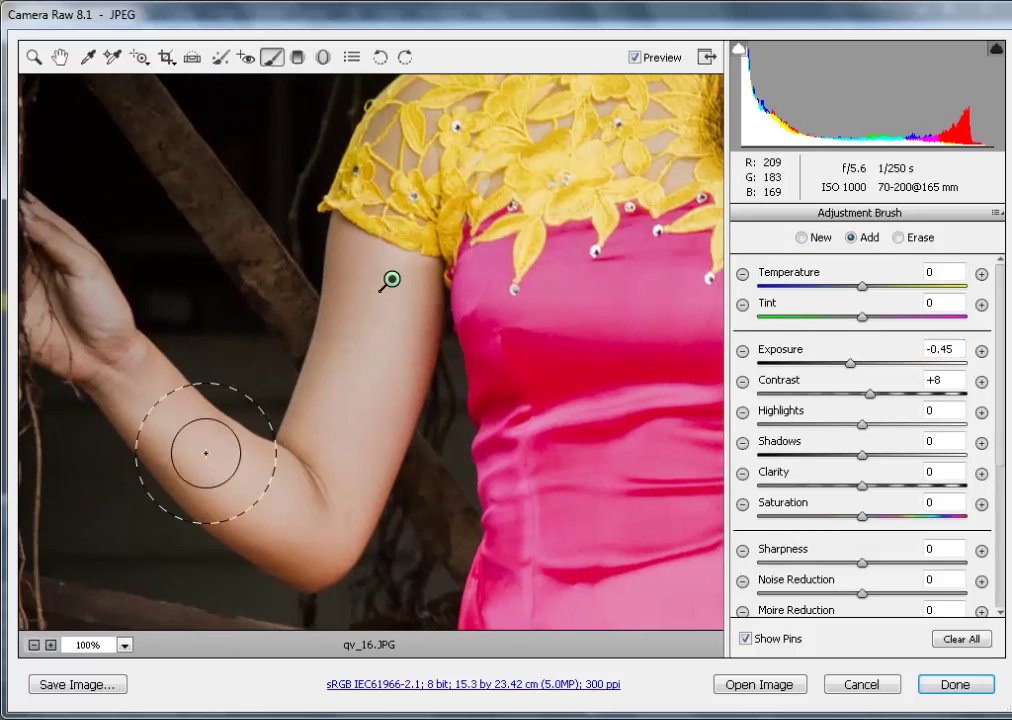
left_click_drag(433, 364, 130, 469)
Extend the Exposure -0.45 brush adjustment over the woman's other arm, on the side of her long hair.
left_click_drag(594, 375, 696, 127)
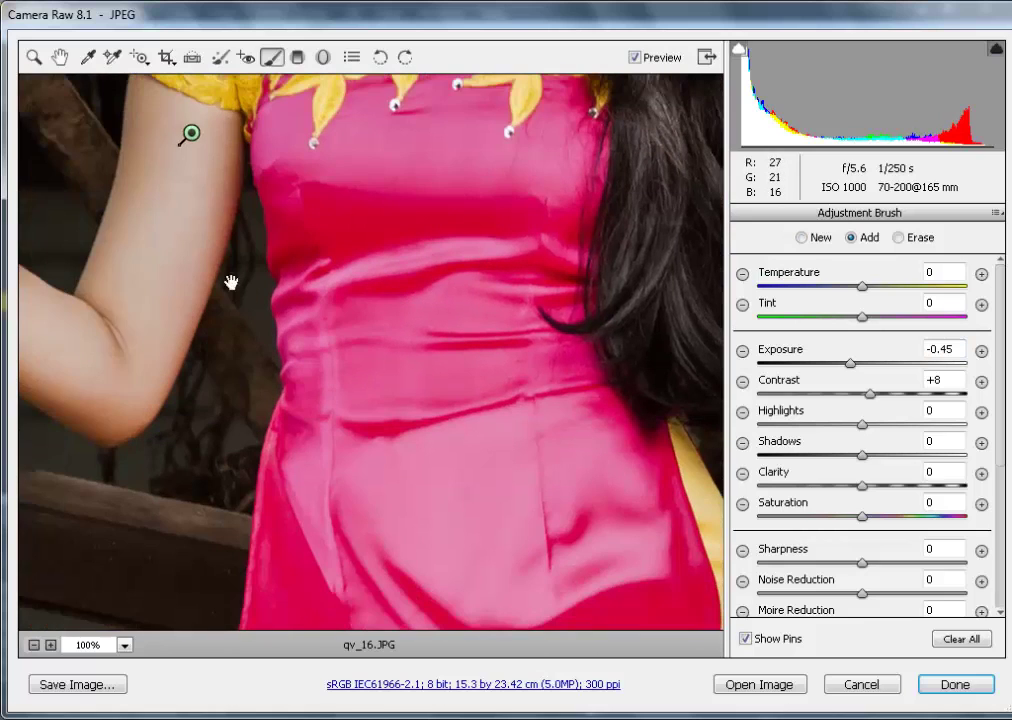
left_click_drag(371, 342, 235, 332)
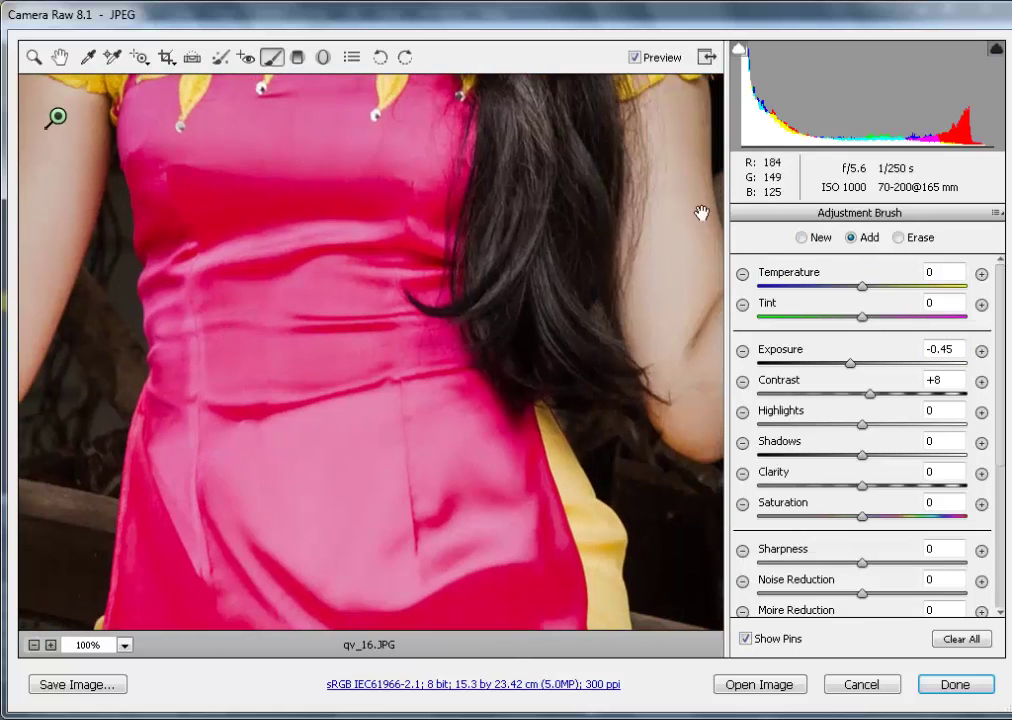
left_click_drag(700, 215, 375, 297)
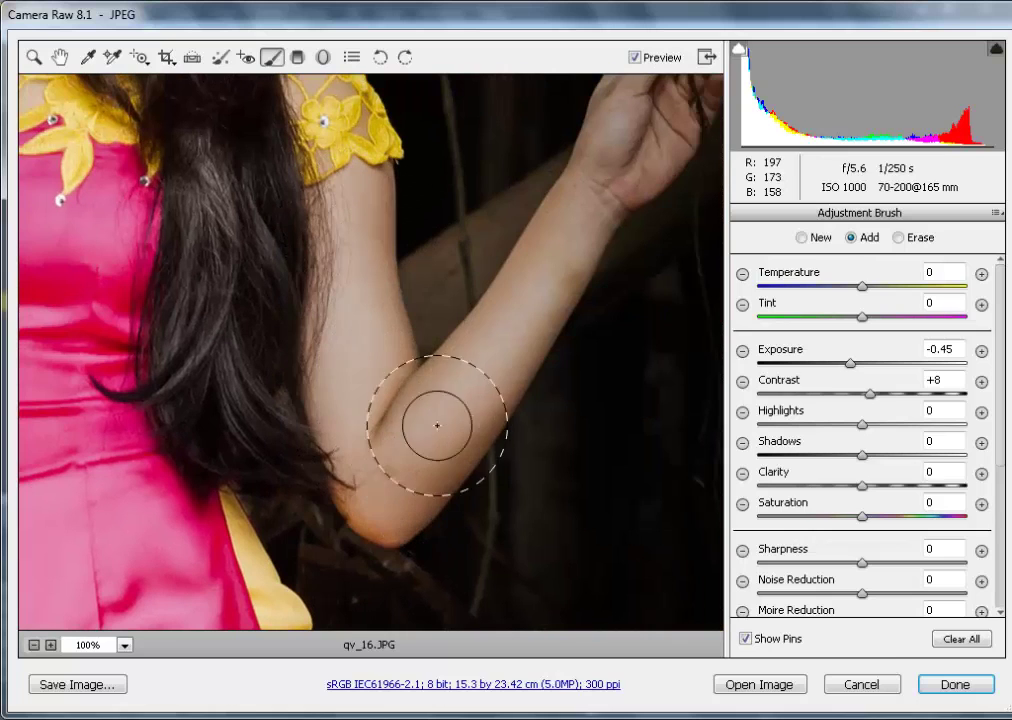
key("ctrl+minus")
key("ctrl+minus")
key("ctrl+minus")
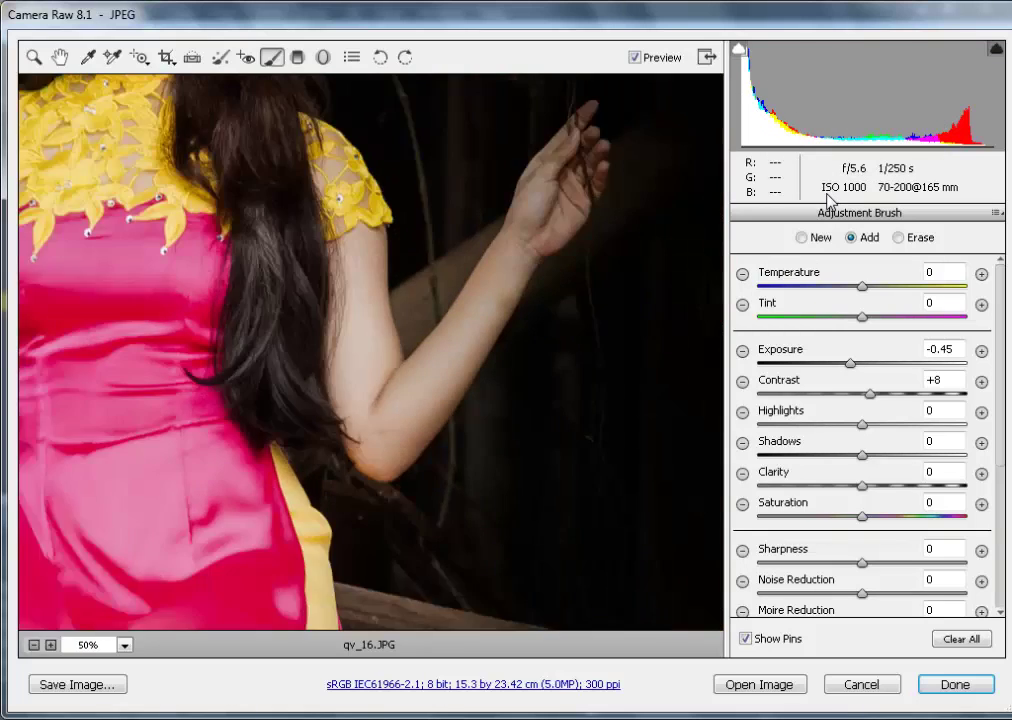
key("ctrl+plus")
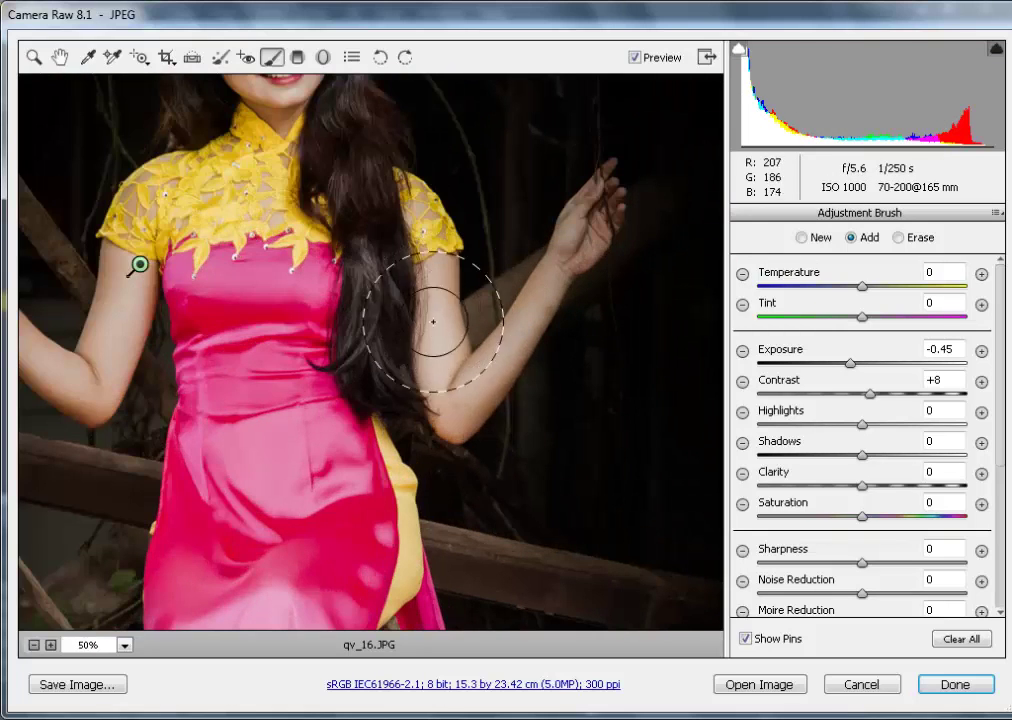
Extend the darkening brush adjustment over the bright pink skirt down to its hem.
left_click_drag(400, 620, 452, 255)
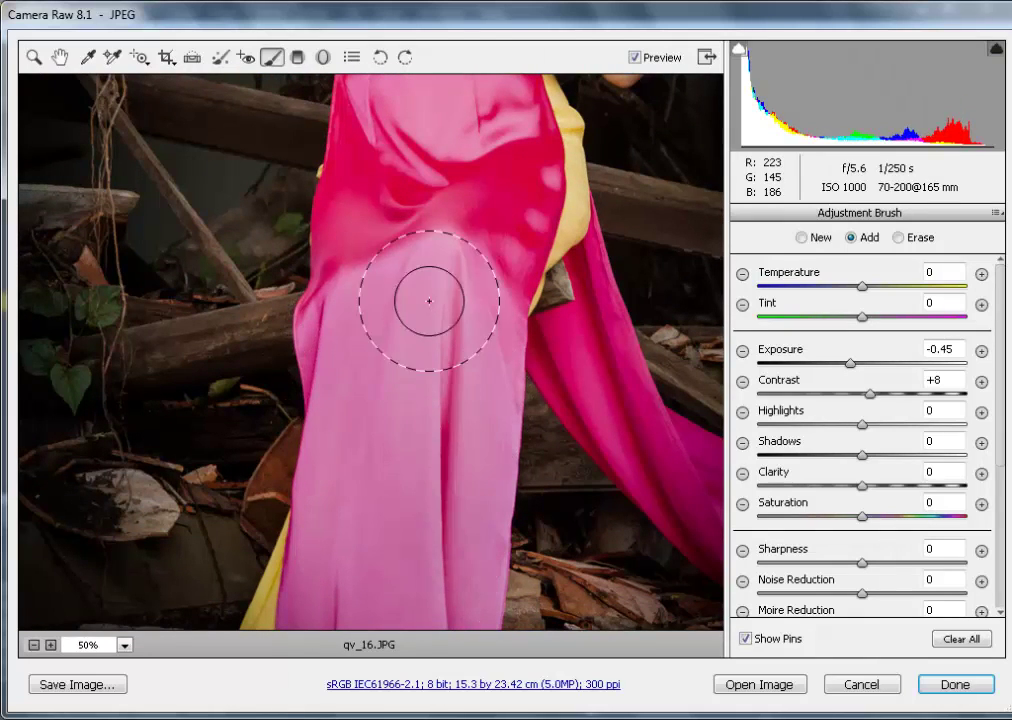
left_click_drag(434, 400, 401, 163)
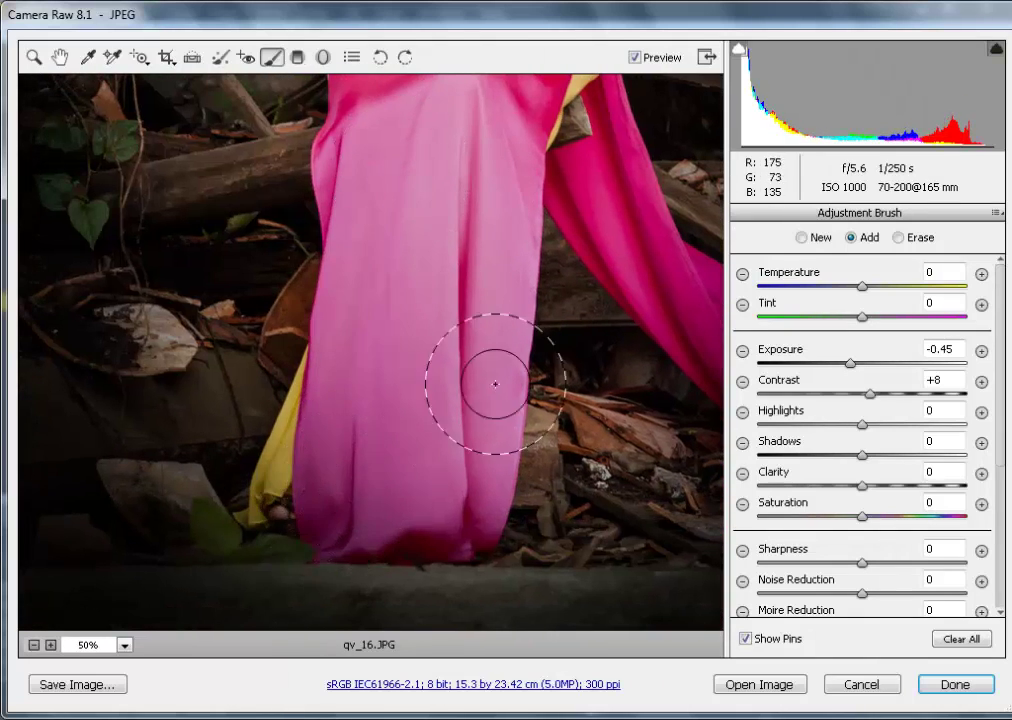
left_click_drag(482, 139, 294, 485)
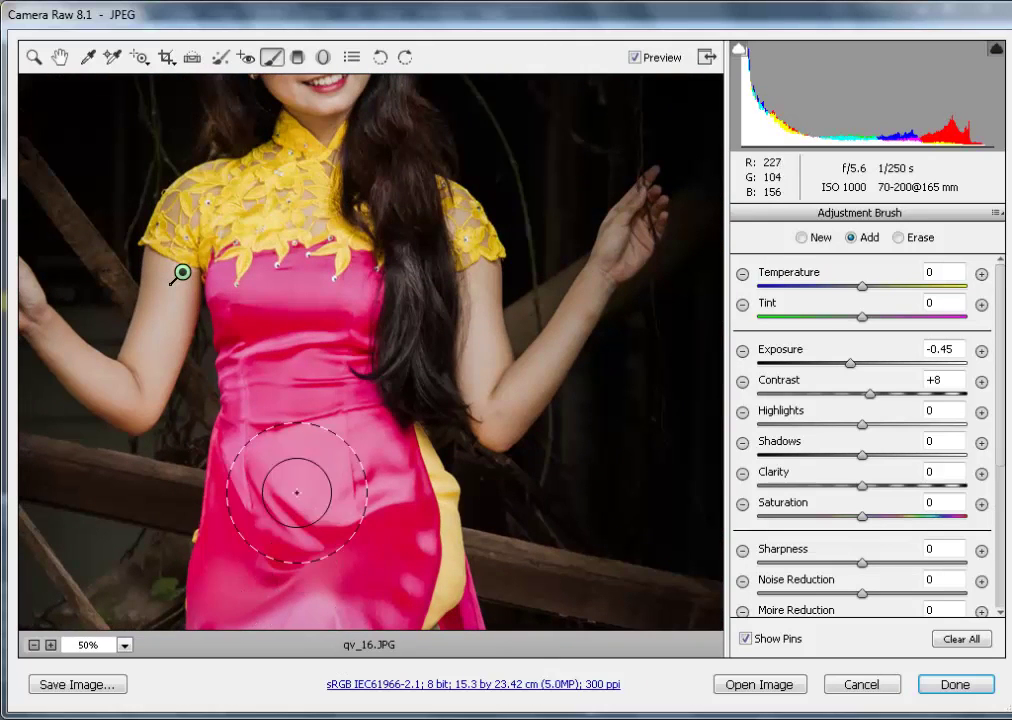
key("ctrl+minus")
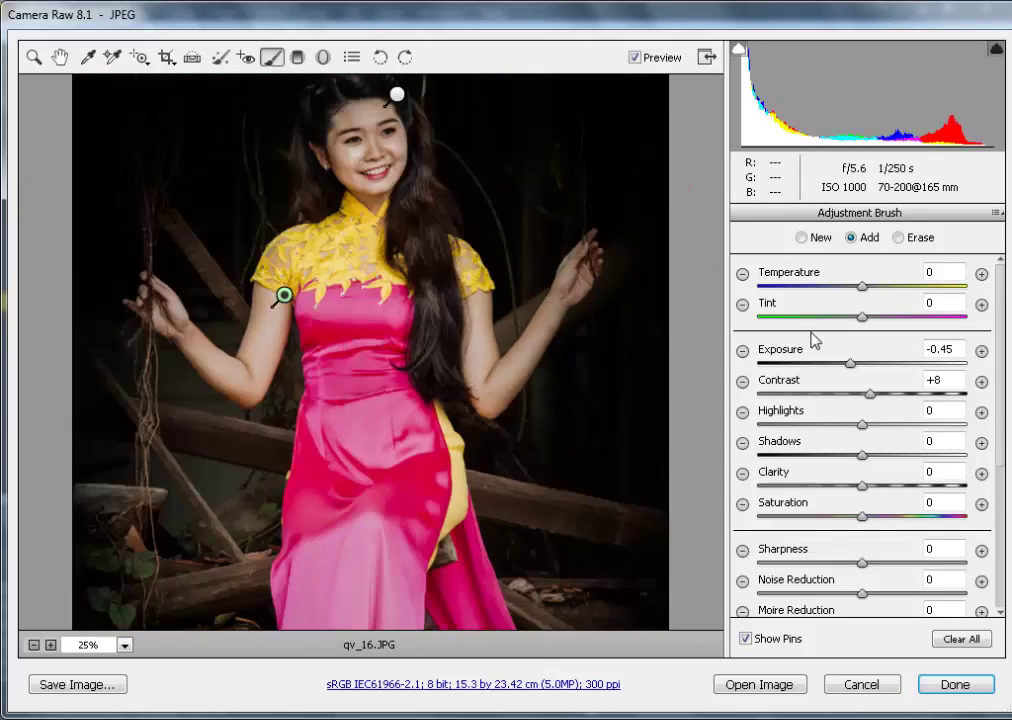
key("ctrl+minus")
key("ctrl+plus")
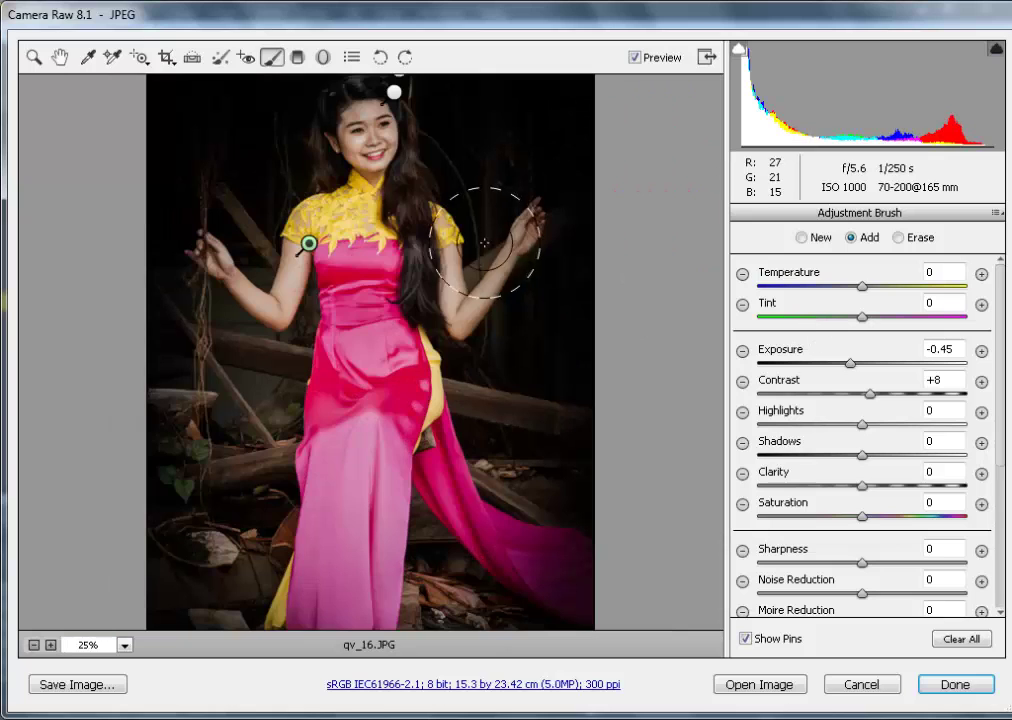
Heal the small blemishes on the woman's forehead and cheek with Spot Removal at size 18.
left_click(60, 58)
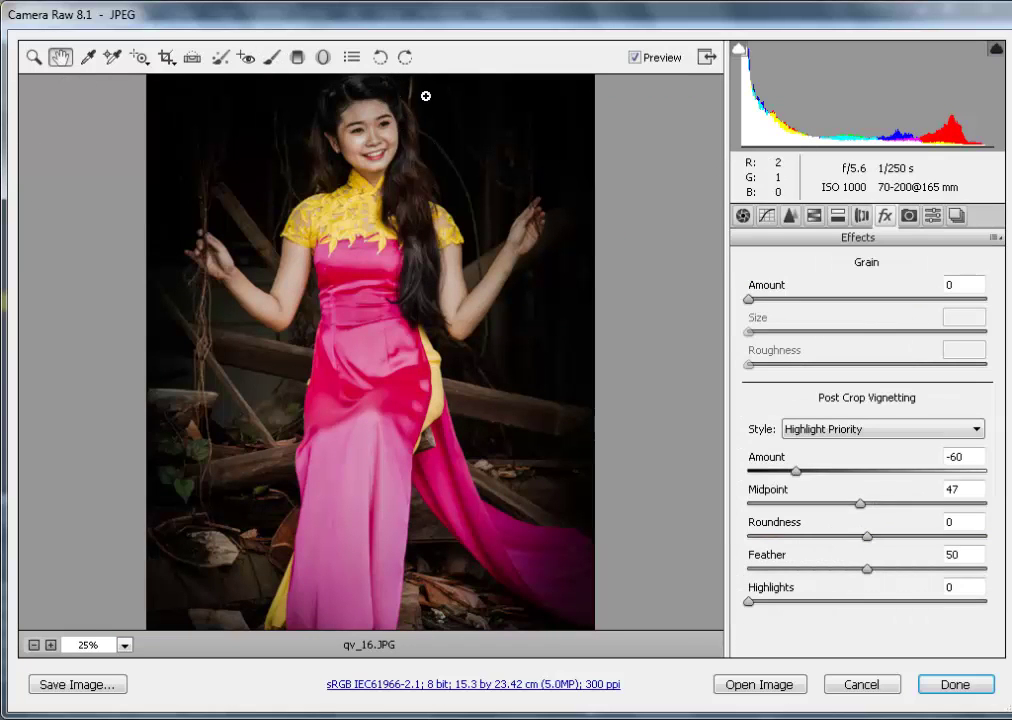
left_click(377, 215, "ctrl")
left_click(368, 294, "ctrl")
left_click(350, 309, "ctrl")
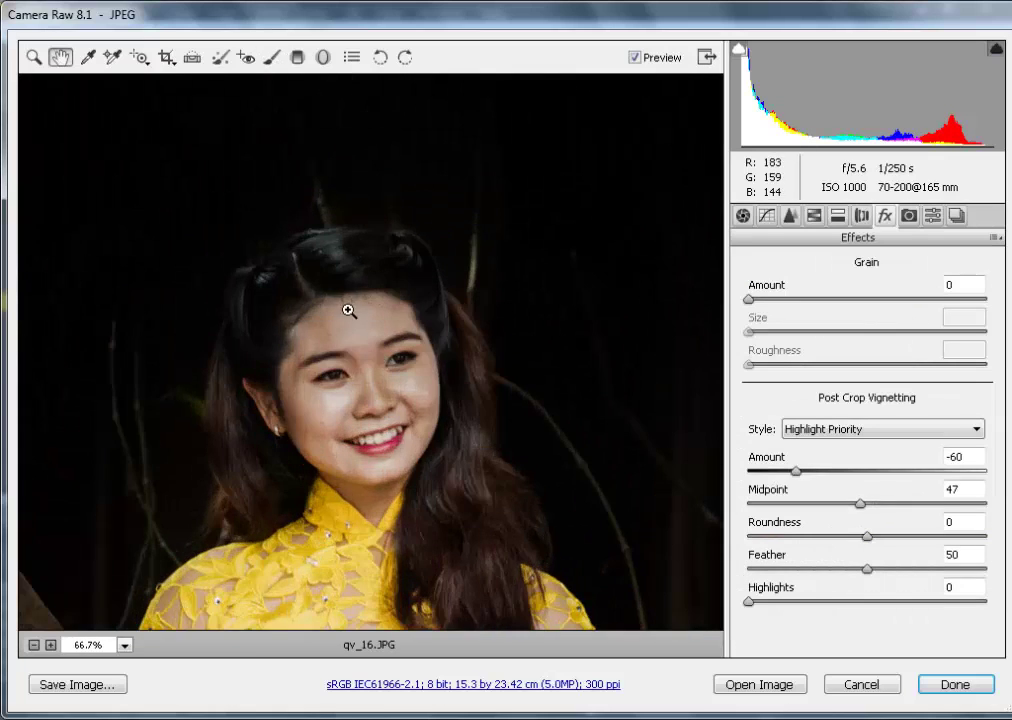
left_click(346, 343, "ctrl")
left_click(346, 343, "ctrl")
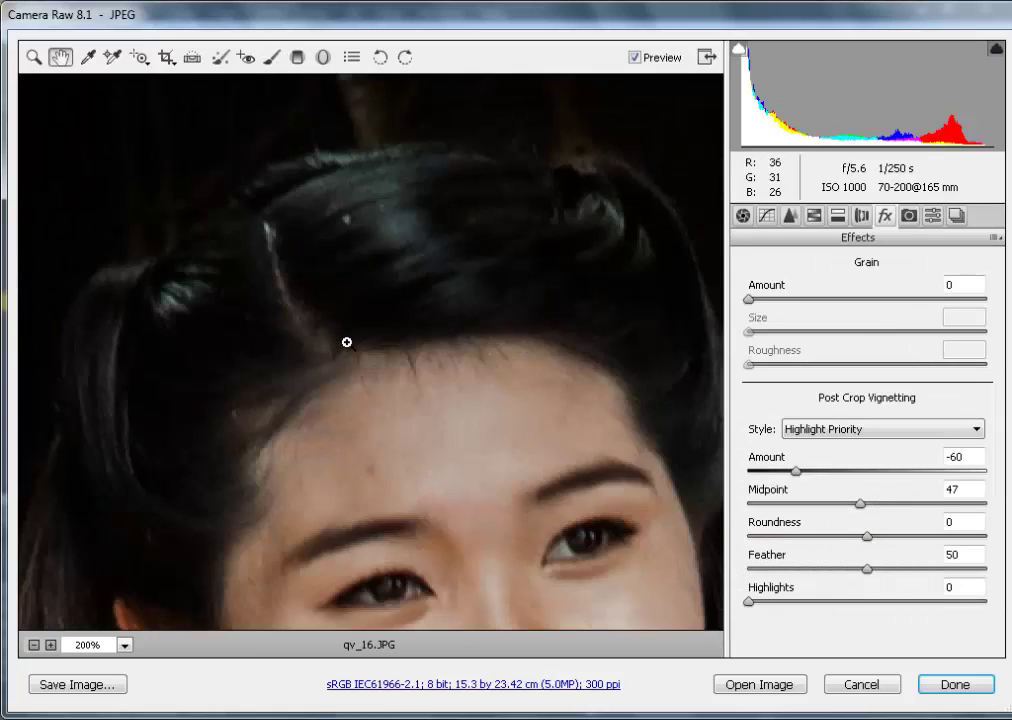
left_click(221, 57)
key("bracketleft")
key("bracketleft")
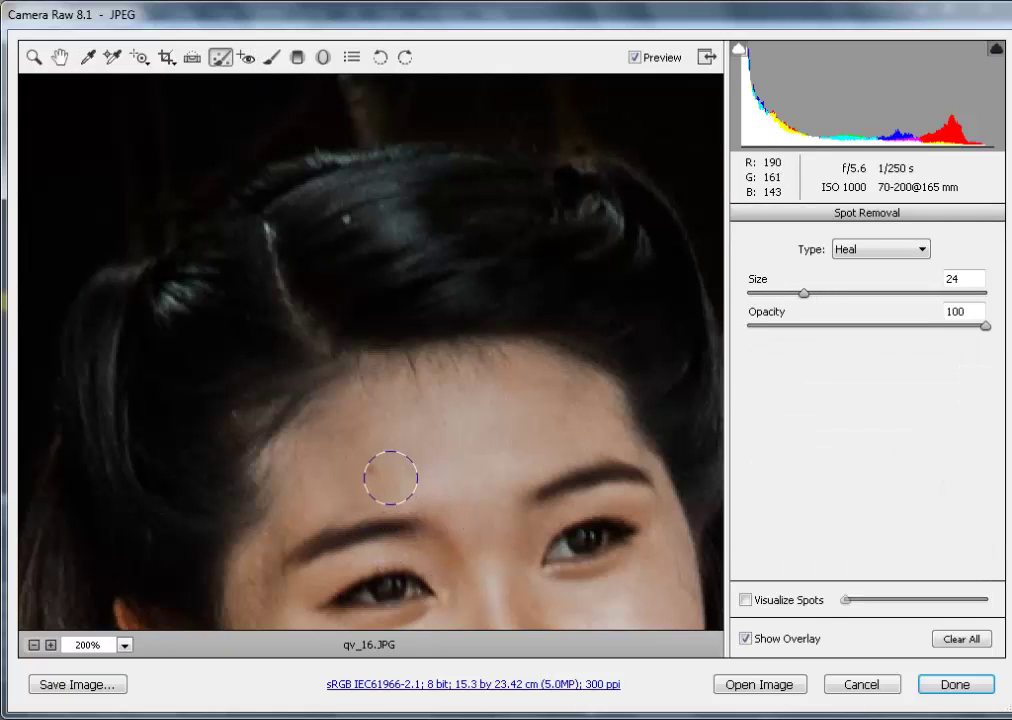
key("bracketleft")
left_click(369, 471)
left_click_drag(427, 506, 436, 364)
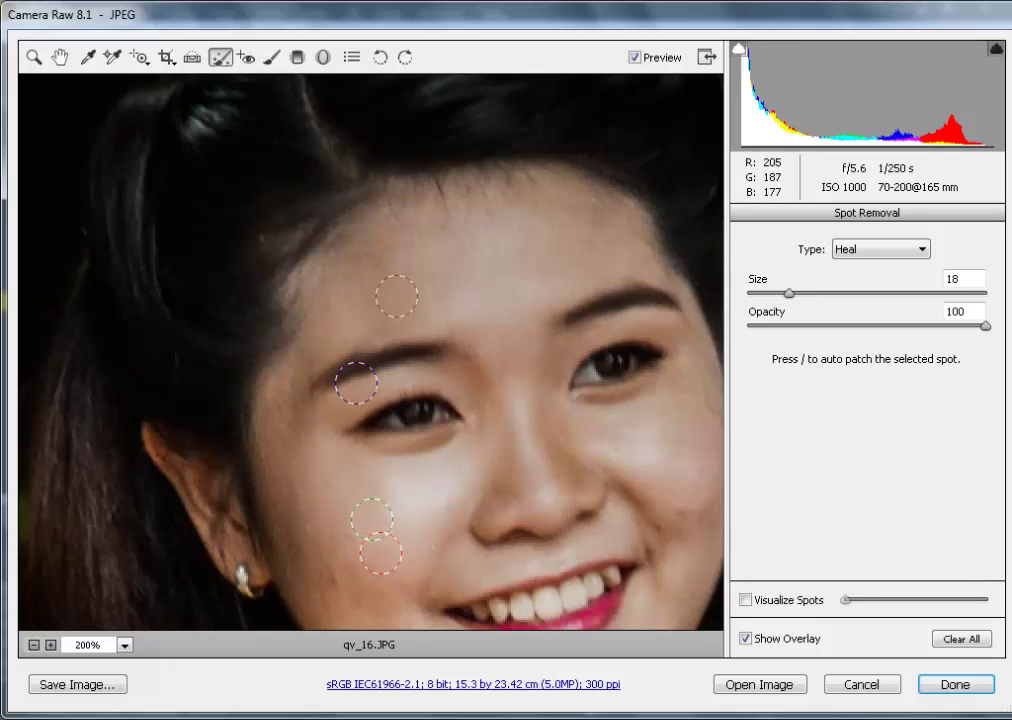
Set the photo's Sharpening Amount to 68.
left_click(228, 111, "alt")
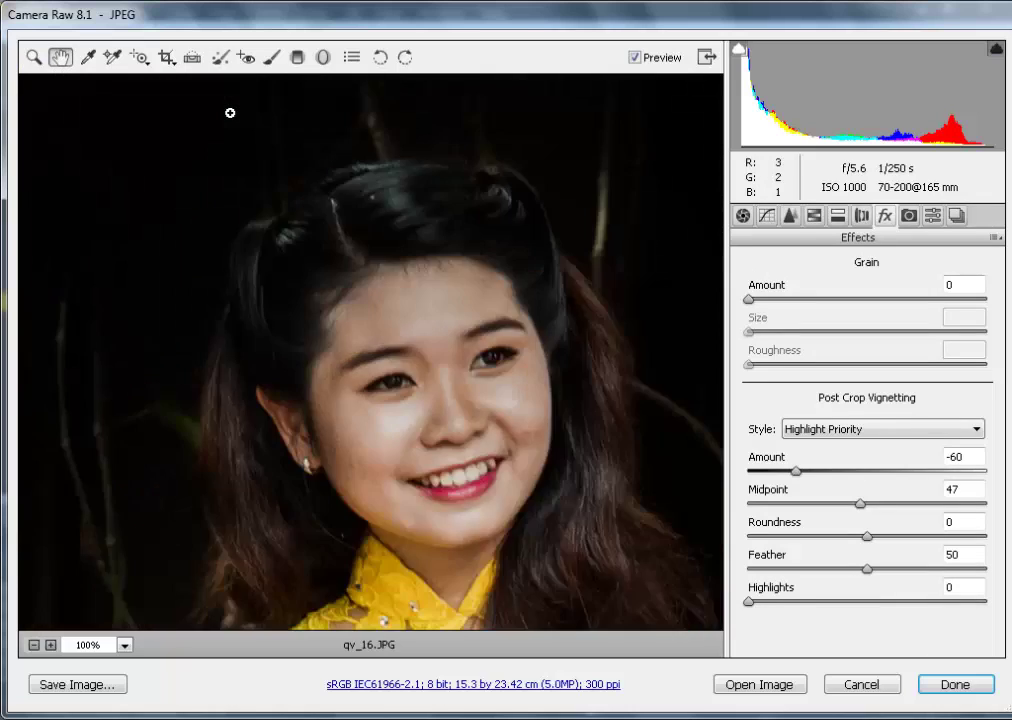
left_click(228, 111, "alt")
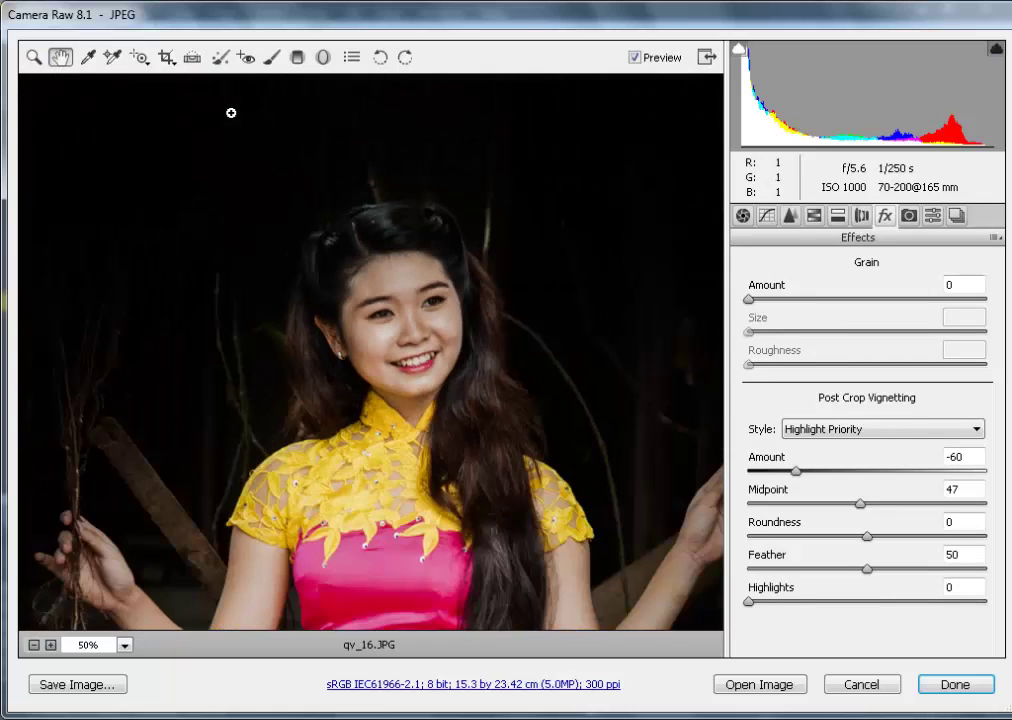
left_click(790, 215)
left_click_drag(761, 293, 850, 293)
left_click(664, 264, "alt")
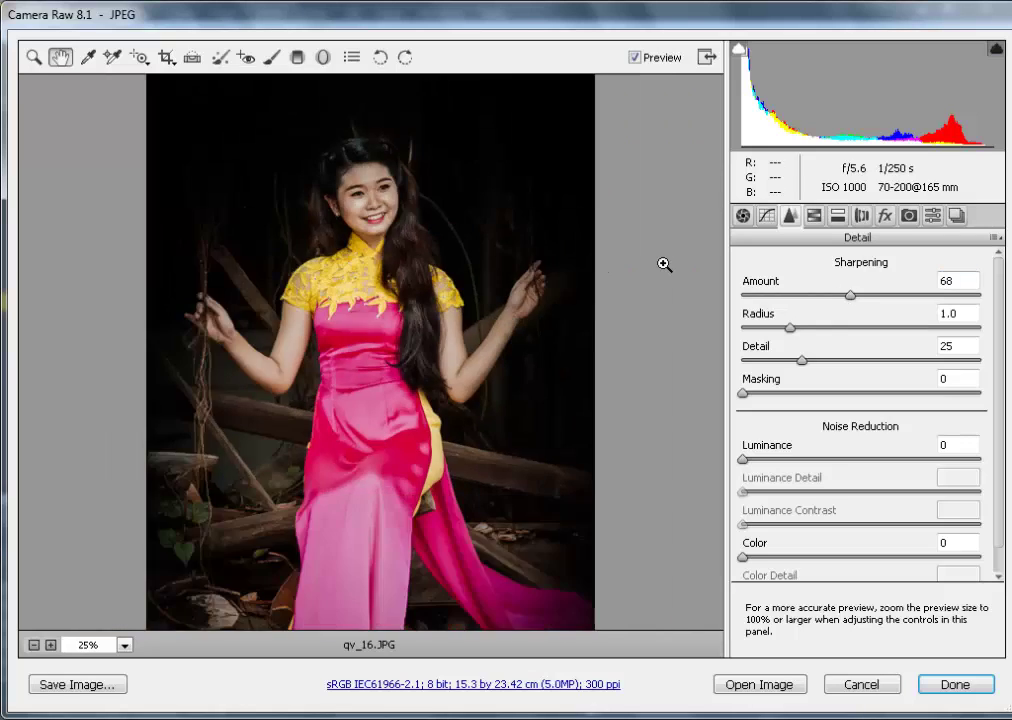
left_click(664, 264, "alt")
left_click(664, 264)
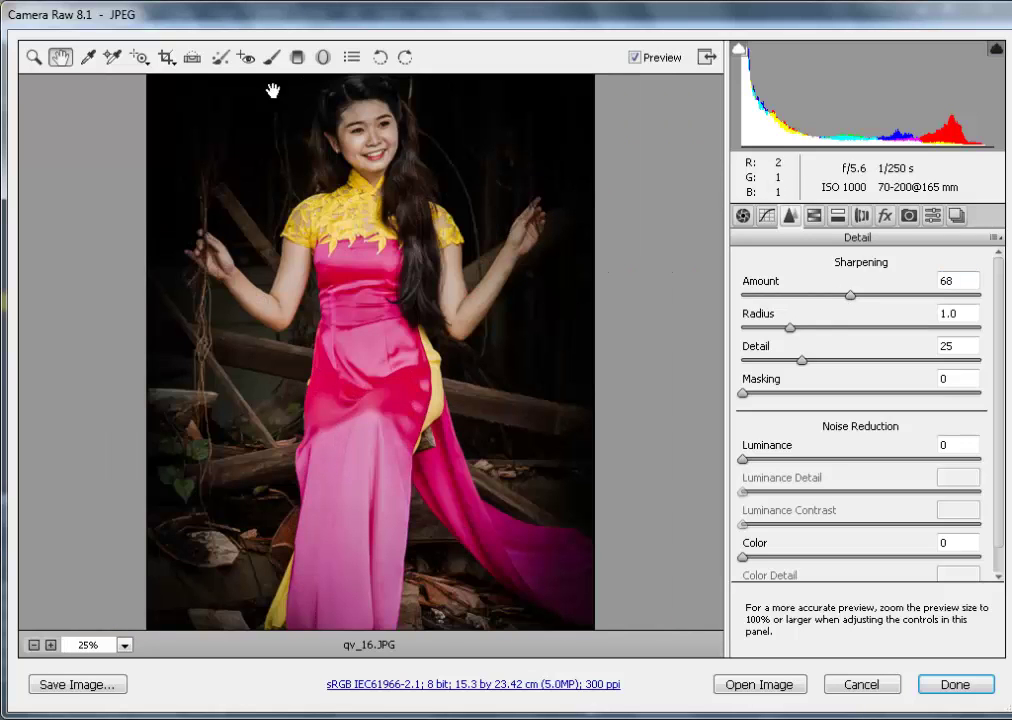
double_click(60, 57)
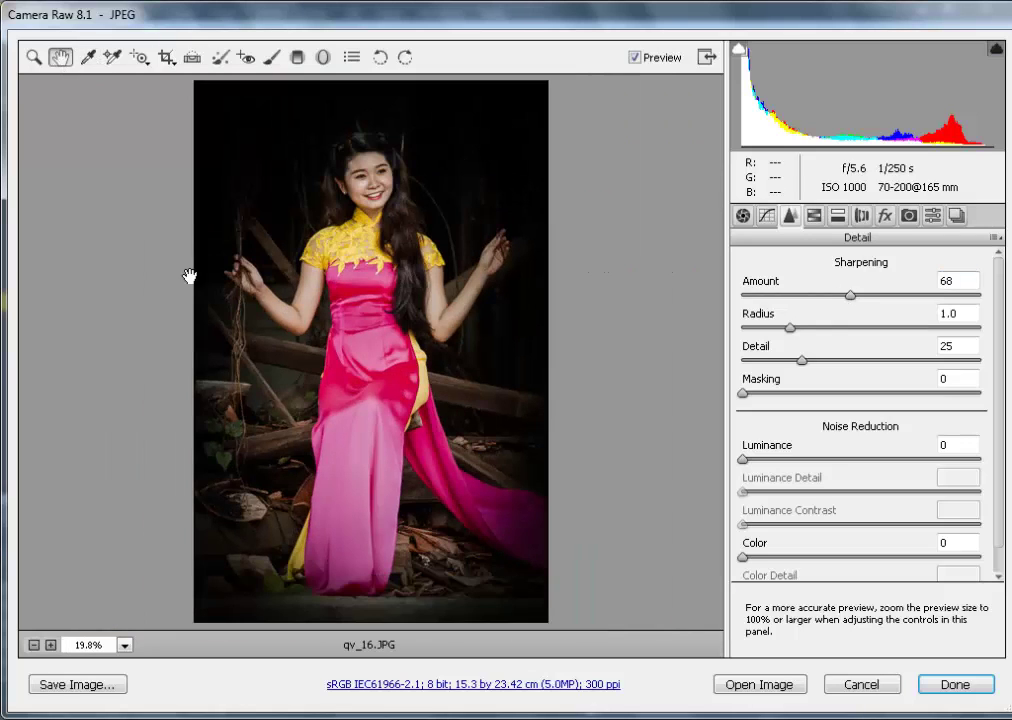
Calibrate colours: Shadows Tint +32, Red Primary Hue +2 and Saturation -7, Green Primary Hue +2 and Saturation -19, Blue Primary Hue +34 and Saturation -12.
left_click(908, 217)
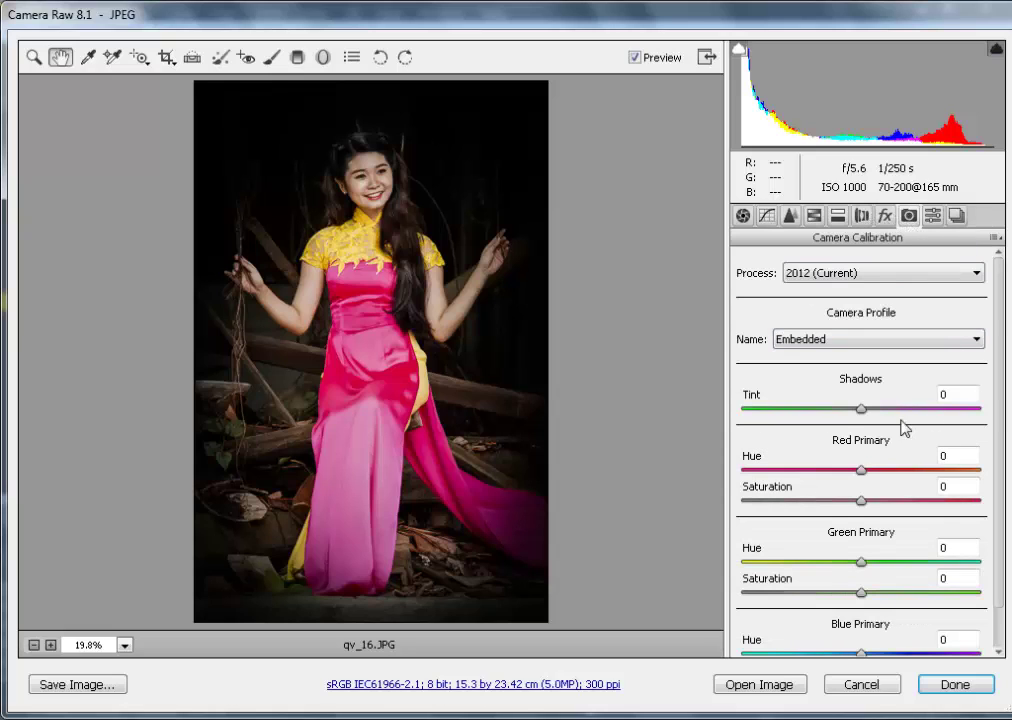
left_click_drag(858, 400, 899, 408)
mouse_move(861, 469)
left_mouse_down()
mouse_move(915, 463)
mouse_move(864, 463)
mouse_move(892, 490)
mouse_move(862, 491)
left_mouse_up()
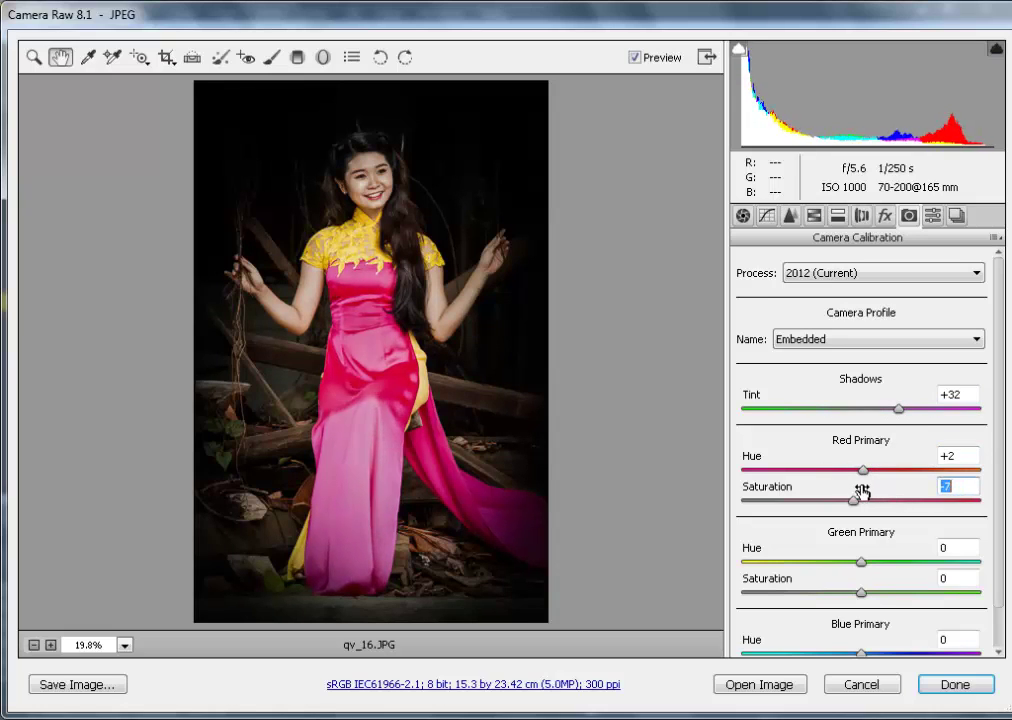
left_click_drag(862, 555, 875, 626)
scroll(875, 632, "down", 2)
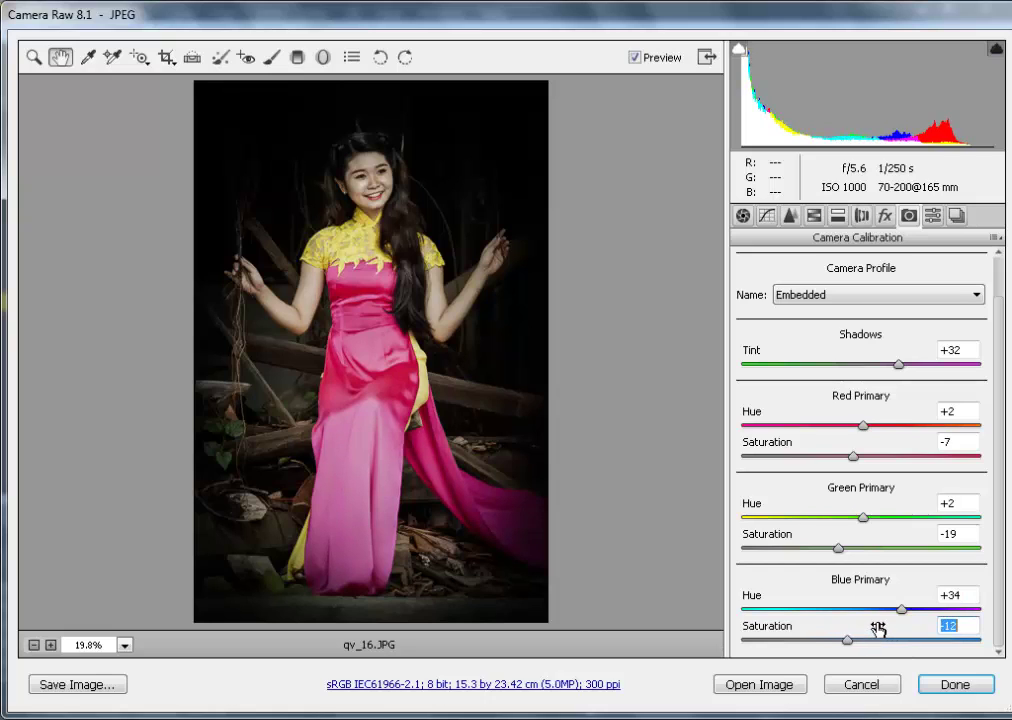
Tint the shadows green with Split Toning at Hue 140 and Saturation 14.
left_click(818, 219)
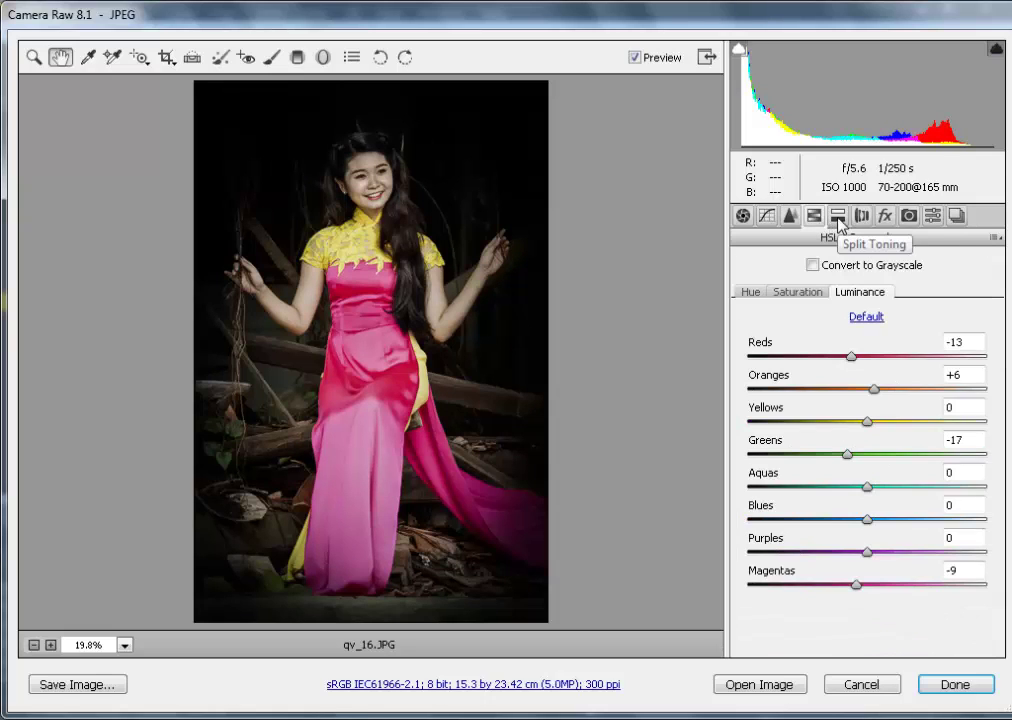
left_click(836, 218)
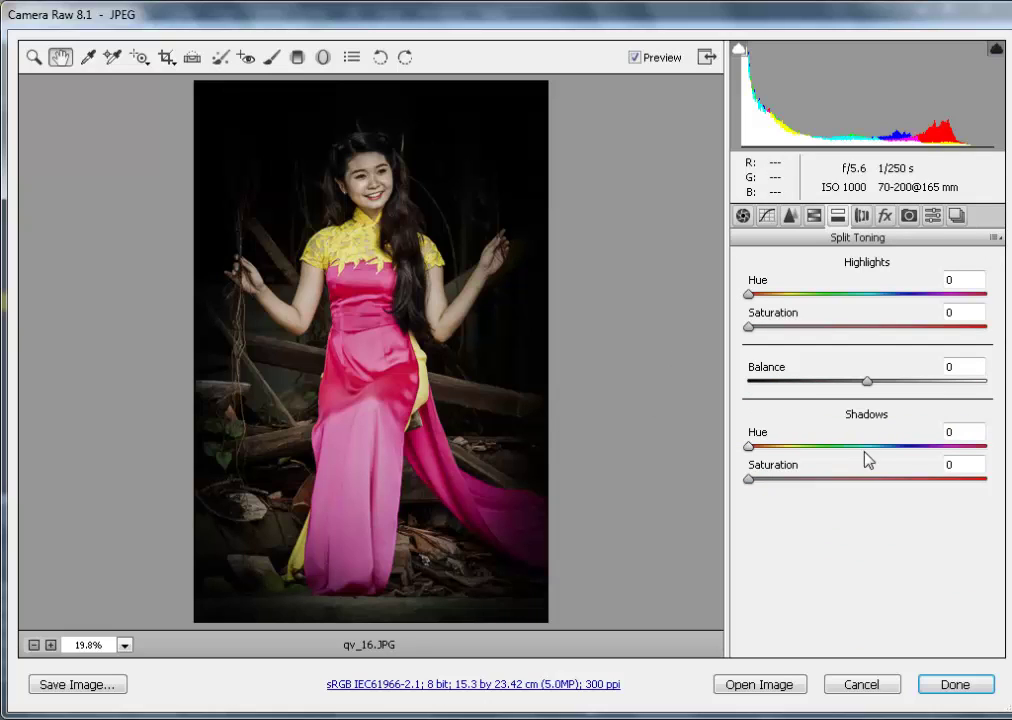
left_click(806, 480)
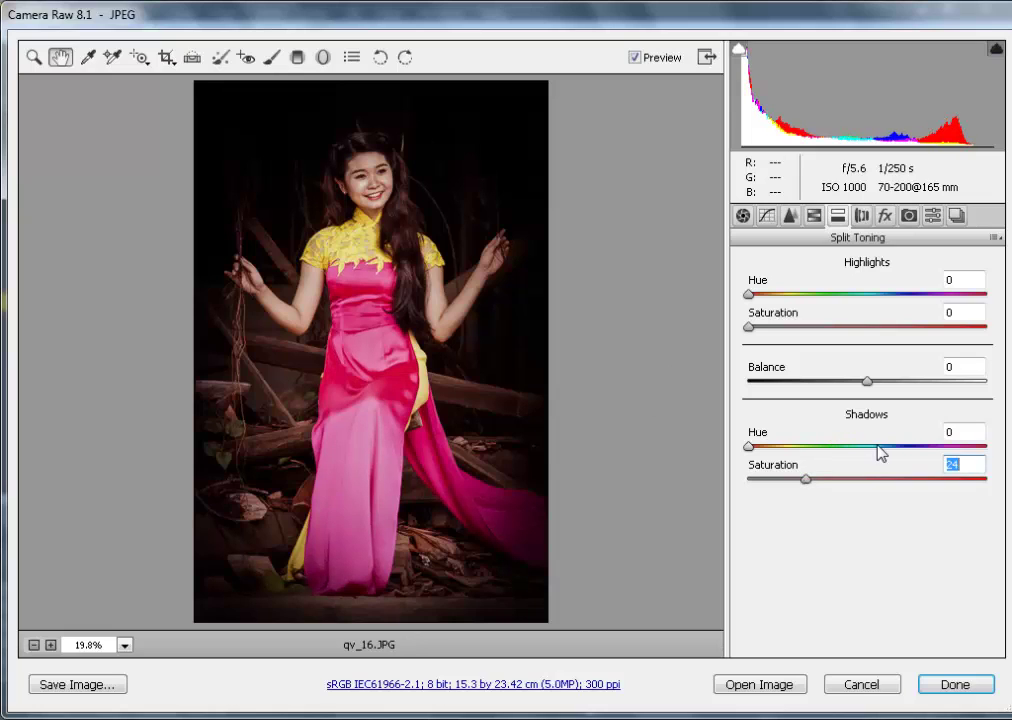
left_click(879, 447)
left_click(850, 447)
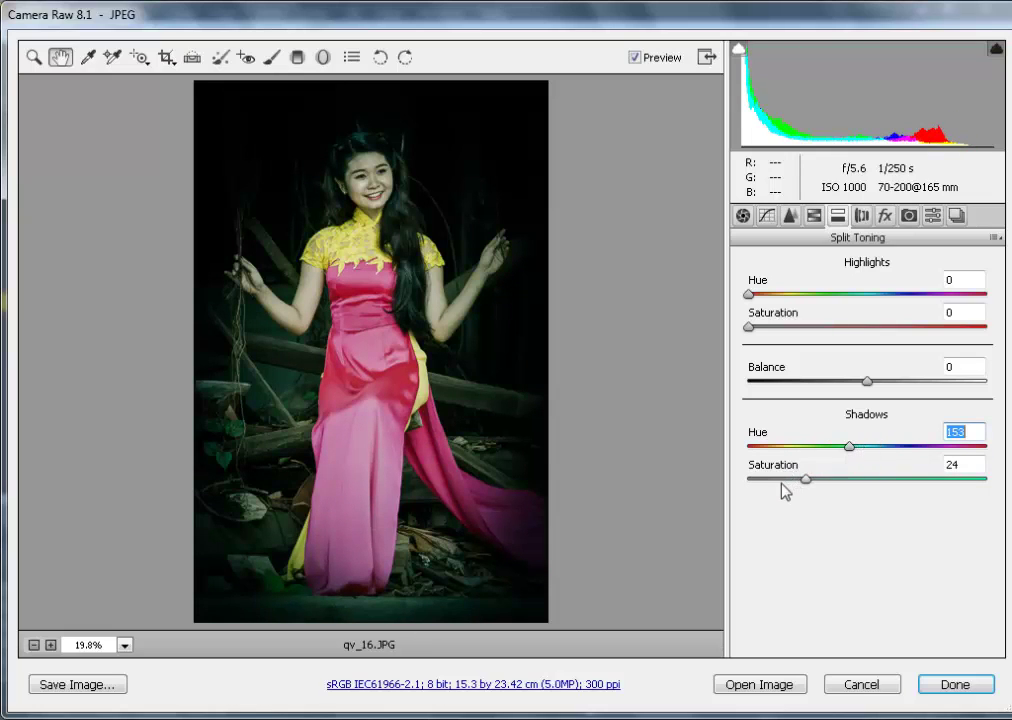
left_click(782, 480)
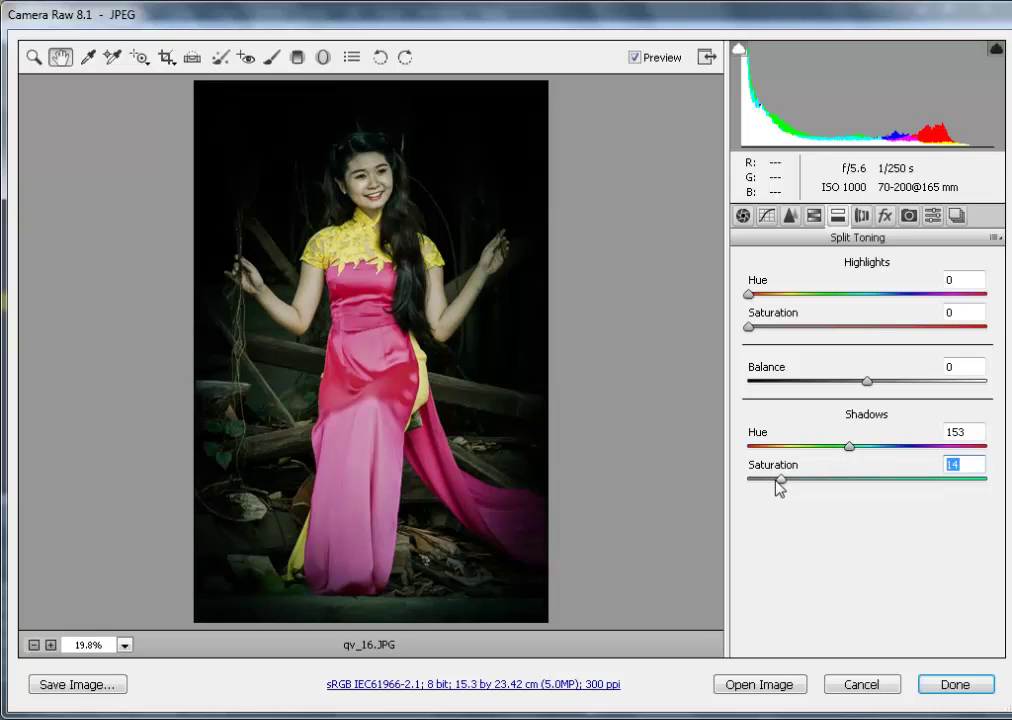
left_click(837, 447)
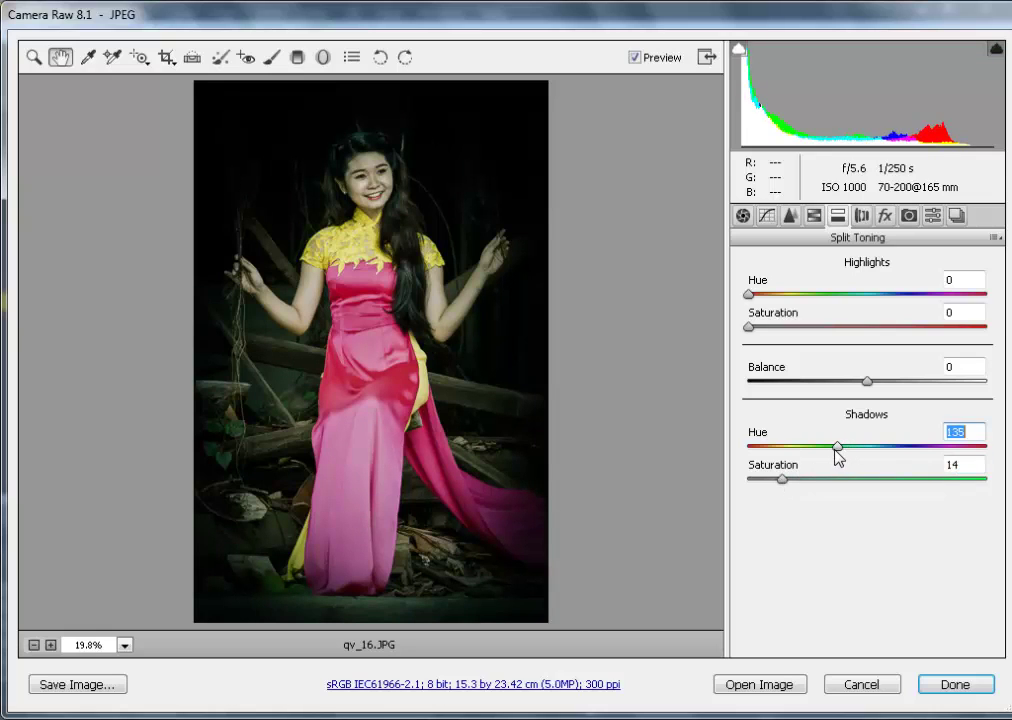
left_click(840, 448)
Tint the highlights blue-violet with Split Toning at Hue 249 and Saturation 33.
left_click(784, 294)
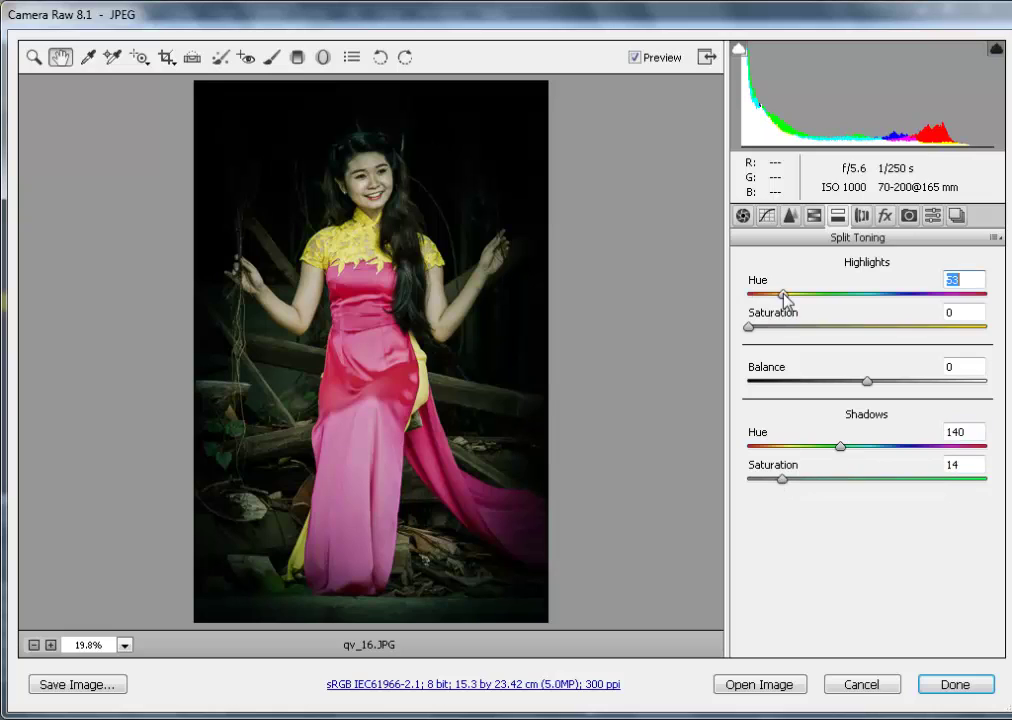
left_click(784, 328)
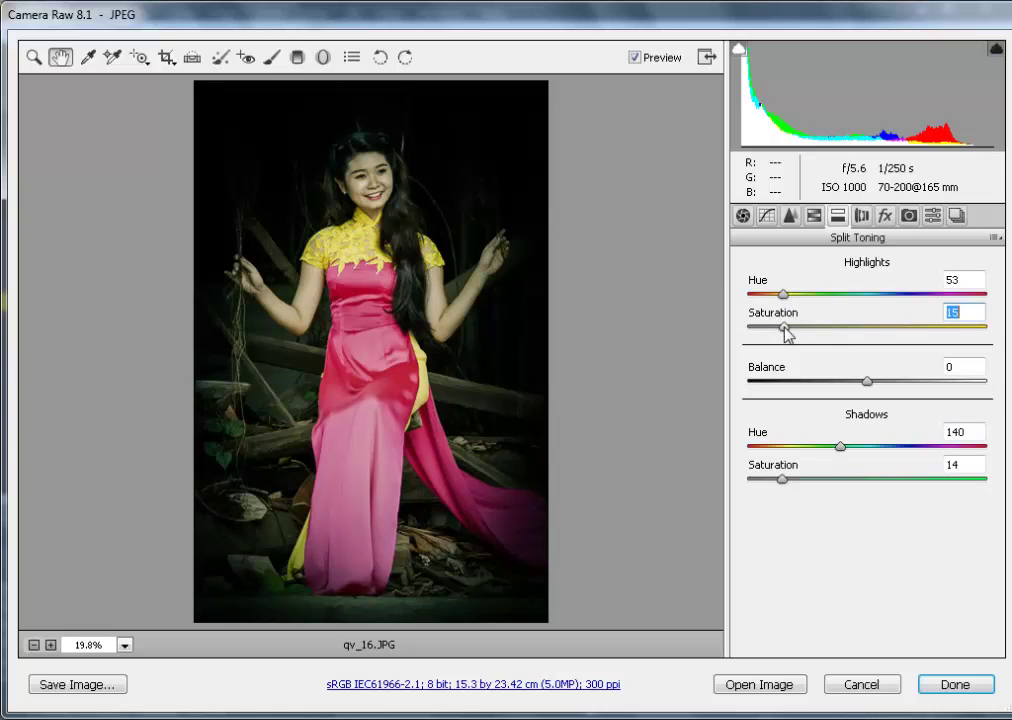
left_click(913, 294)
left_click(848, 327)
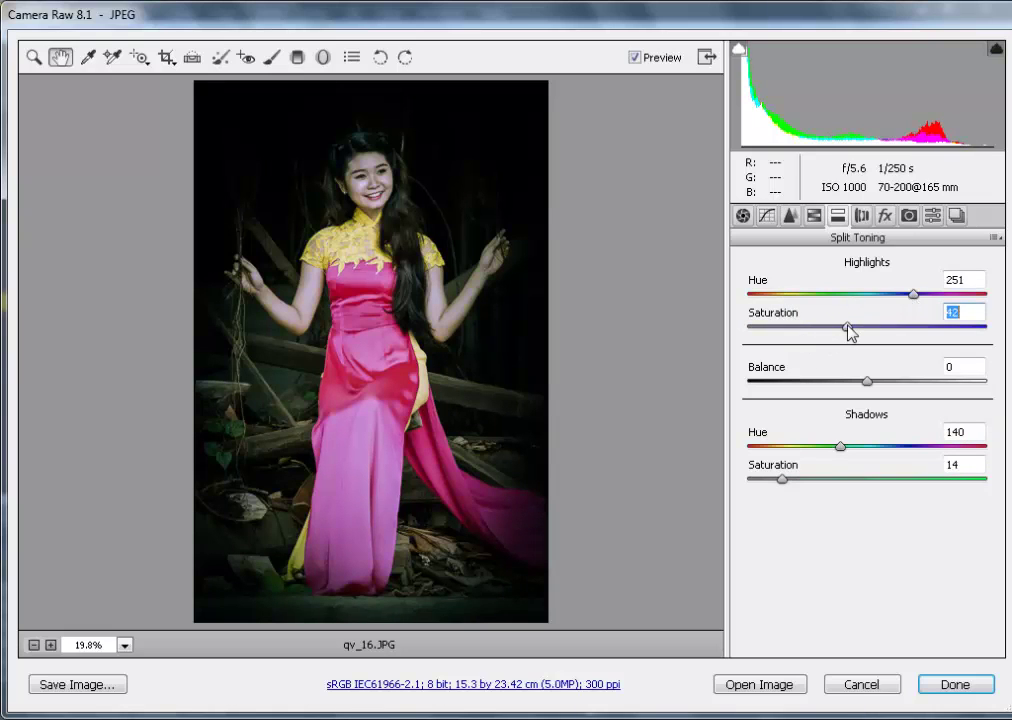
left_click_drag(847, 327, 831, 327)
mouse_move(907, 298)
left_mouse_down()
mouse_move(899, 296)
mouse_move(922, 300)
mouse_move(903, 303)
mouse_move(914, 305)
left_mouse_up()
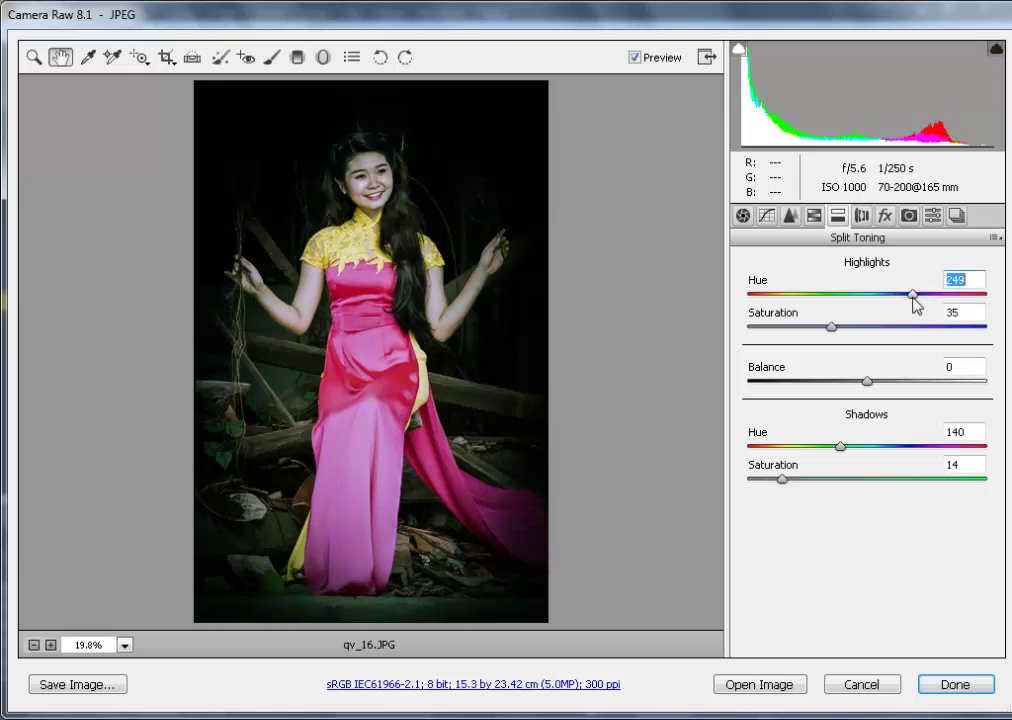
mouse_move(835, 331)
left_mouse_down()
mouse_move(821, 331)
mouse_move(850, 335)
mouse_move(826, 331)
left_mouse_up()
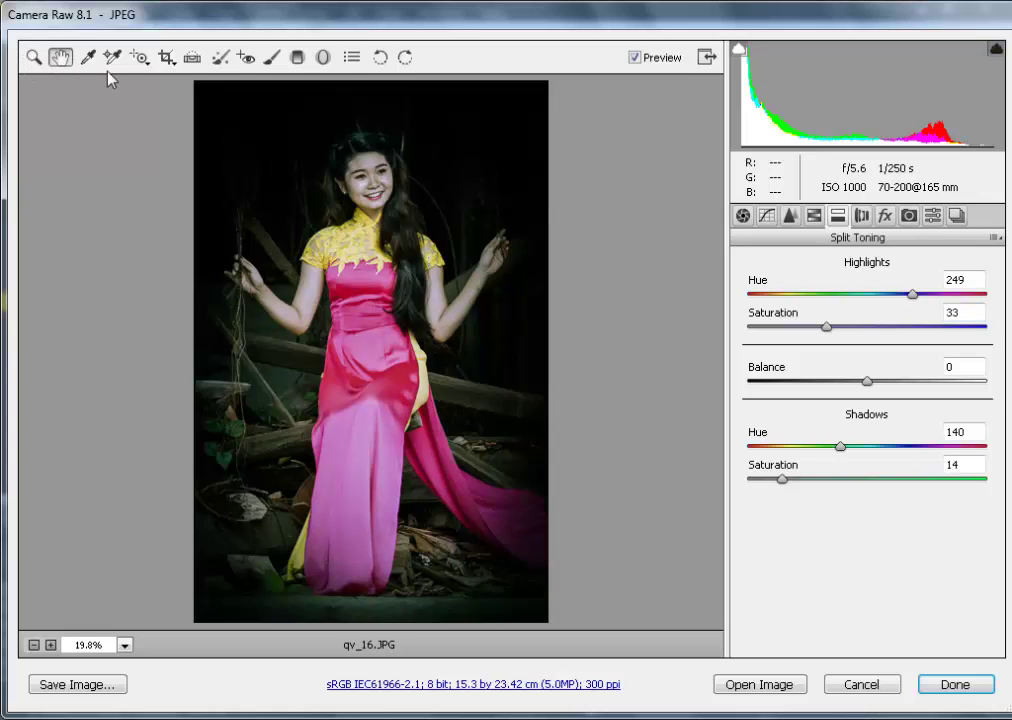
Open the corrected portrait from Camera Raw in Photoshop.
key("ctrl+minus")
key("ctrl+minus")
key("ctrl+plus")
key("ctrl+plus")
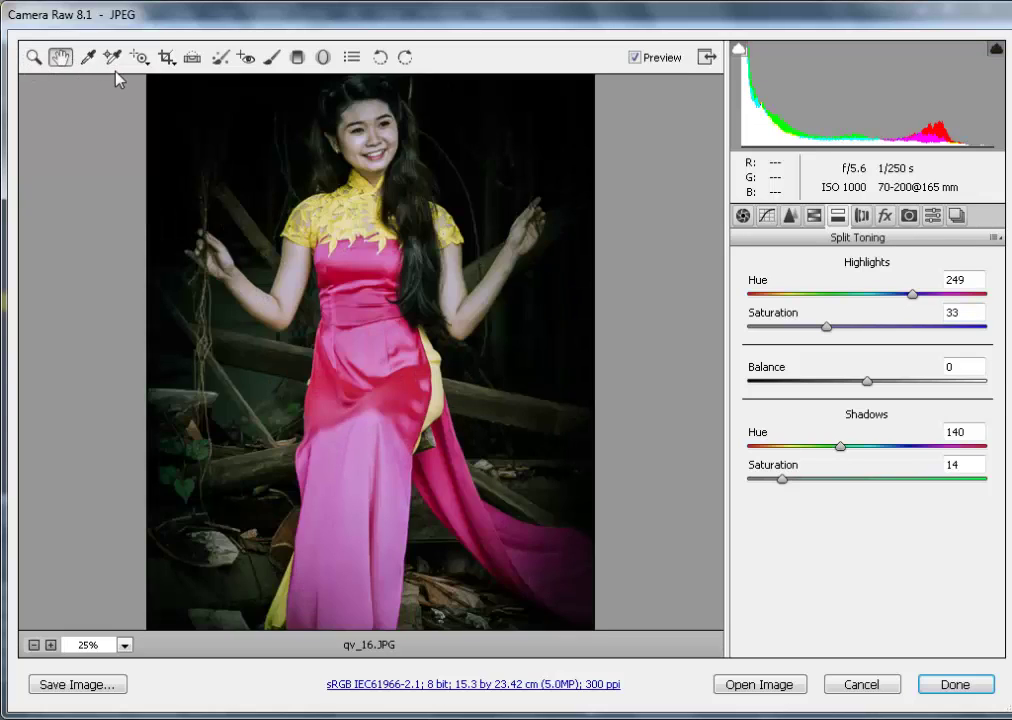
key("ctrl+minus")
key("ctrl+minus")
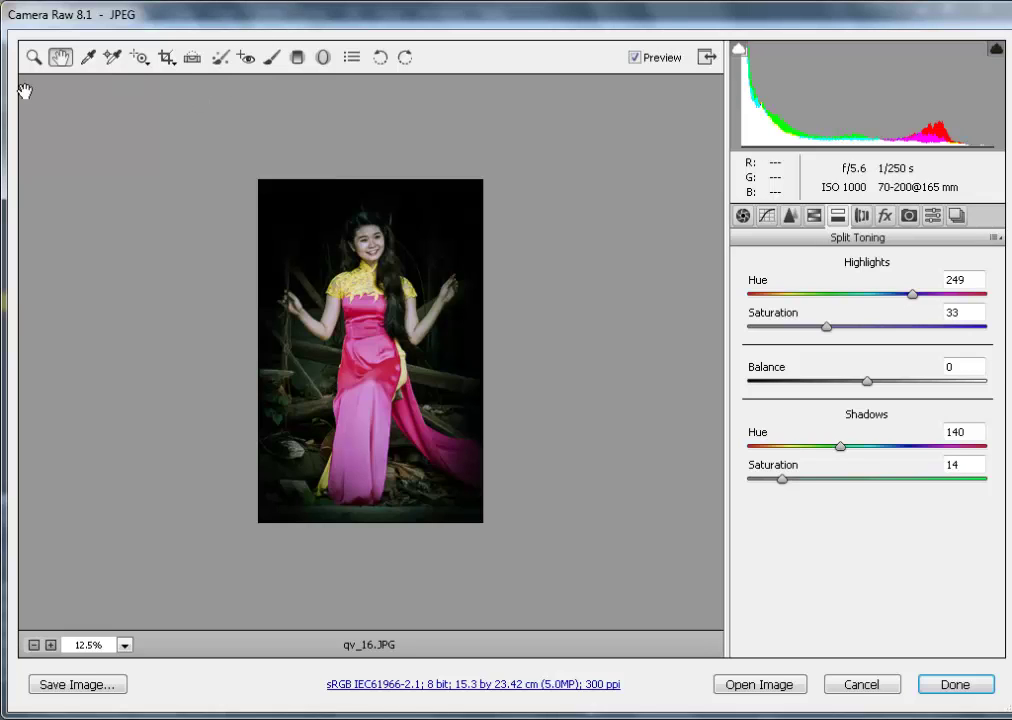
double_click(60, 57)
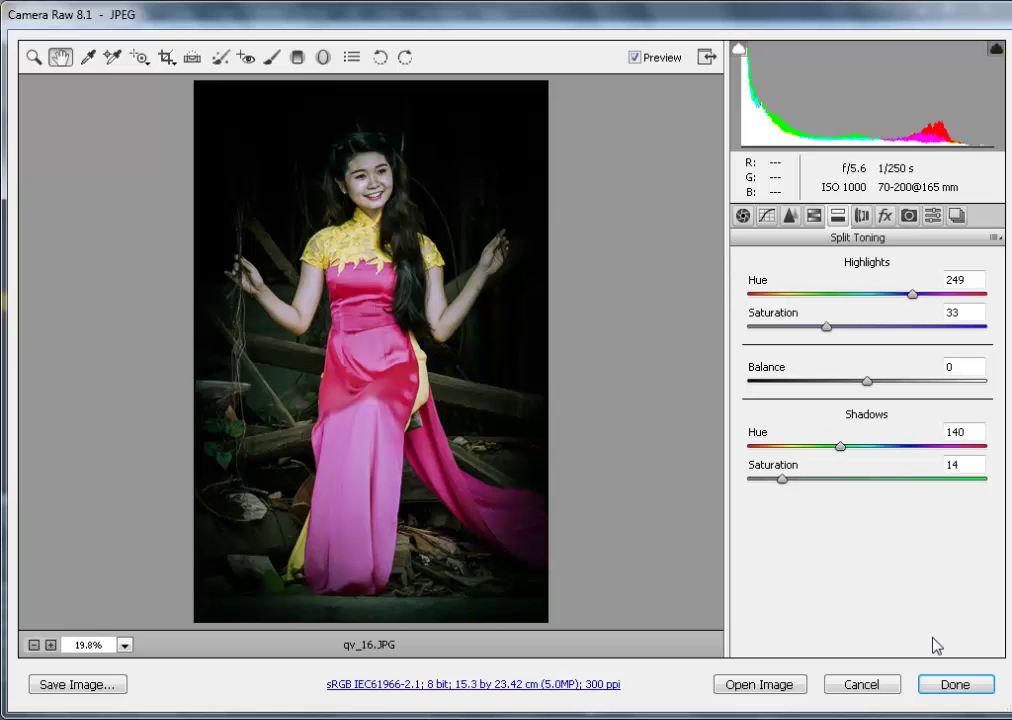
left_click(760, 685)
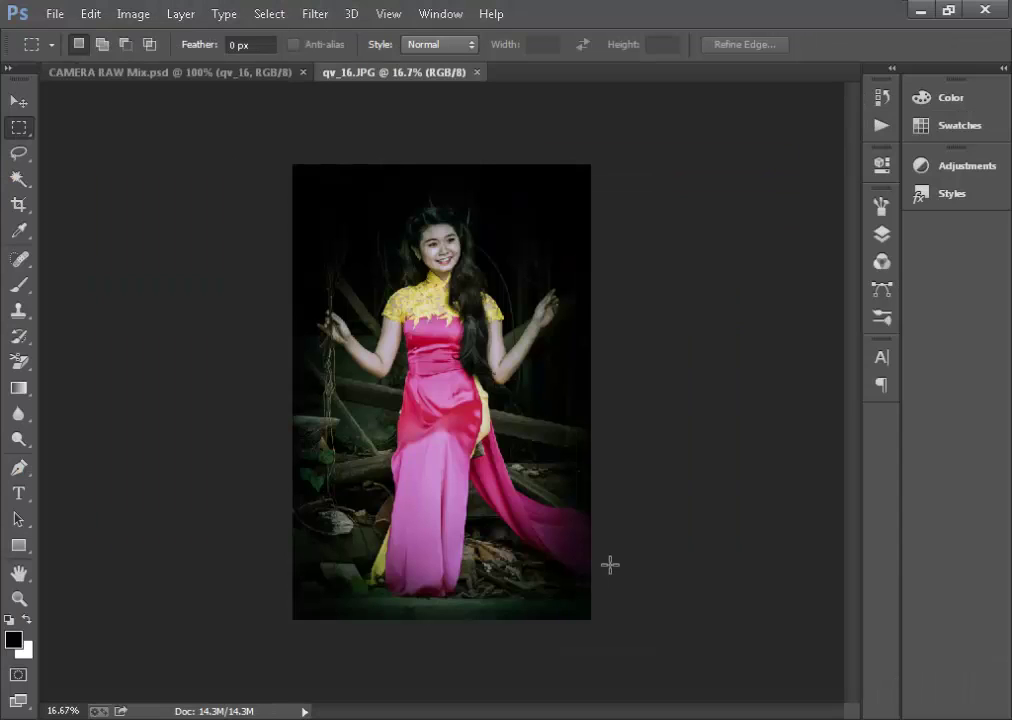
Patch the stray hair line on the skin beside the woman's eye with clean cheek skin, and clear the selection.
double_click(19, 573)
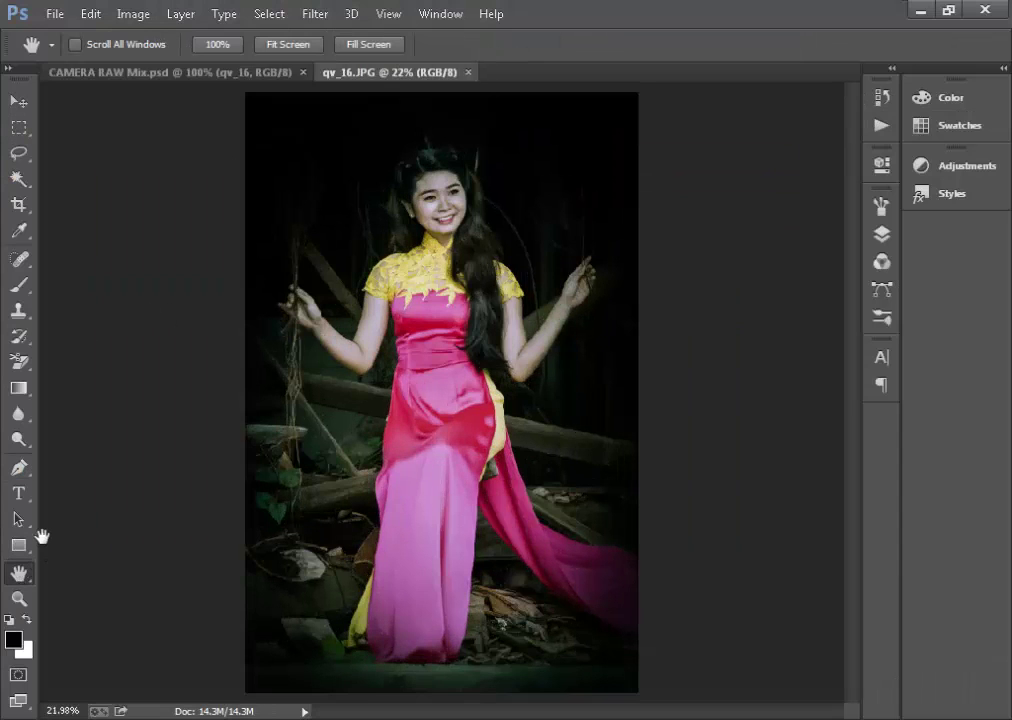
left_click_drag(522, 150, 391, 219)
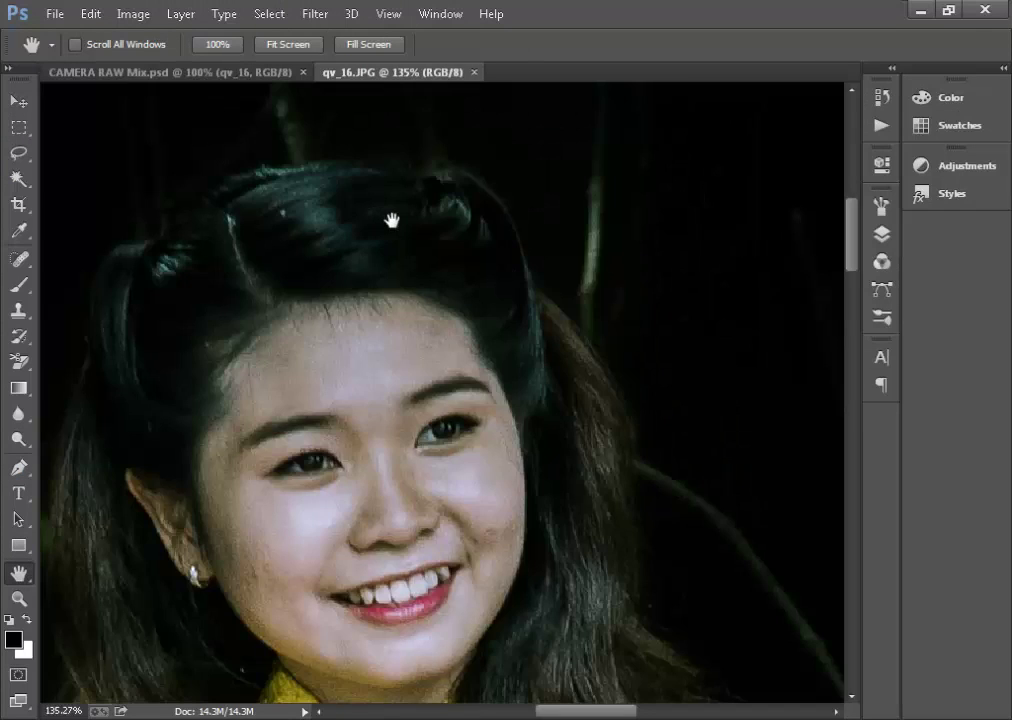
scroll(447, 318, "down", 2)
key("ctrl+1")
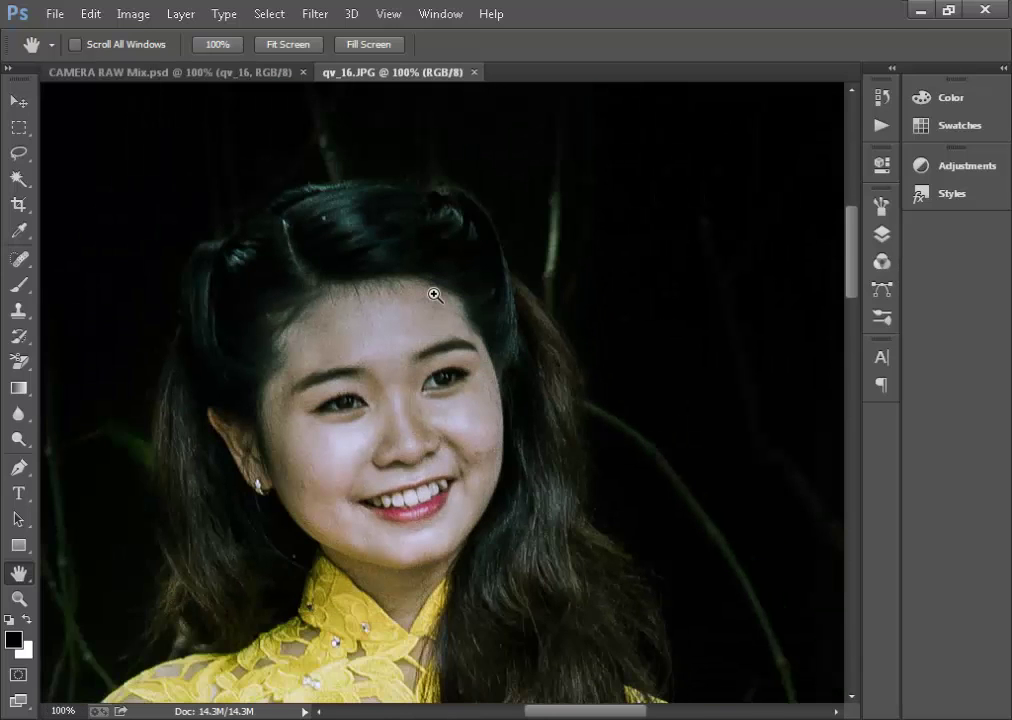
left_click_drag(395, 282, 586, 548)
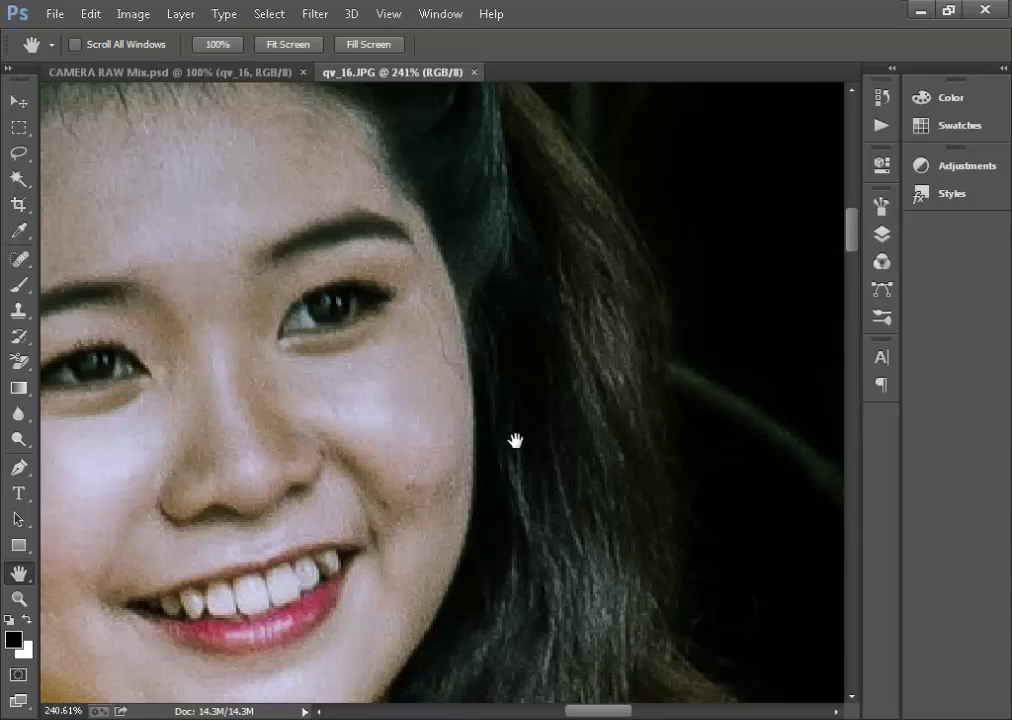
left_click(21, 258)
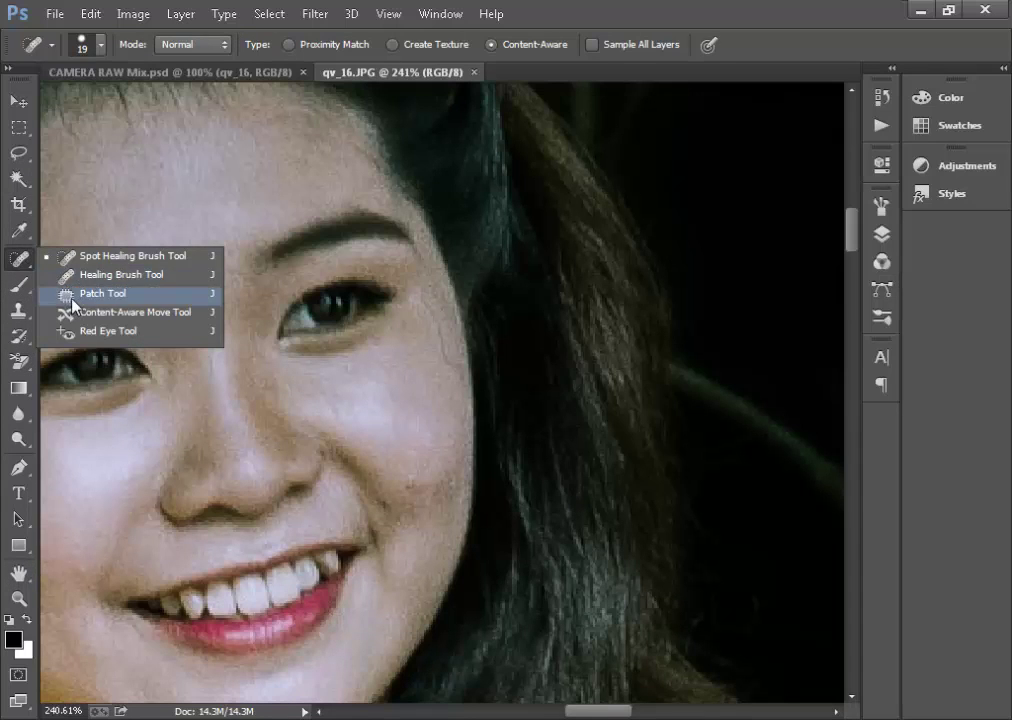
left_click(73, 303)
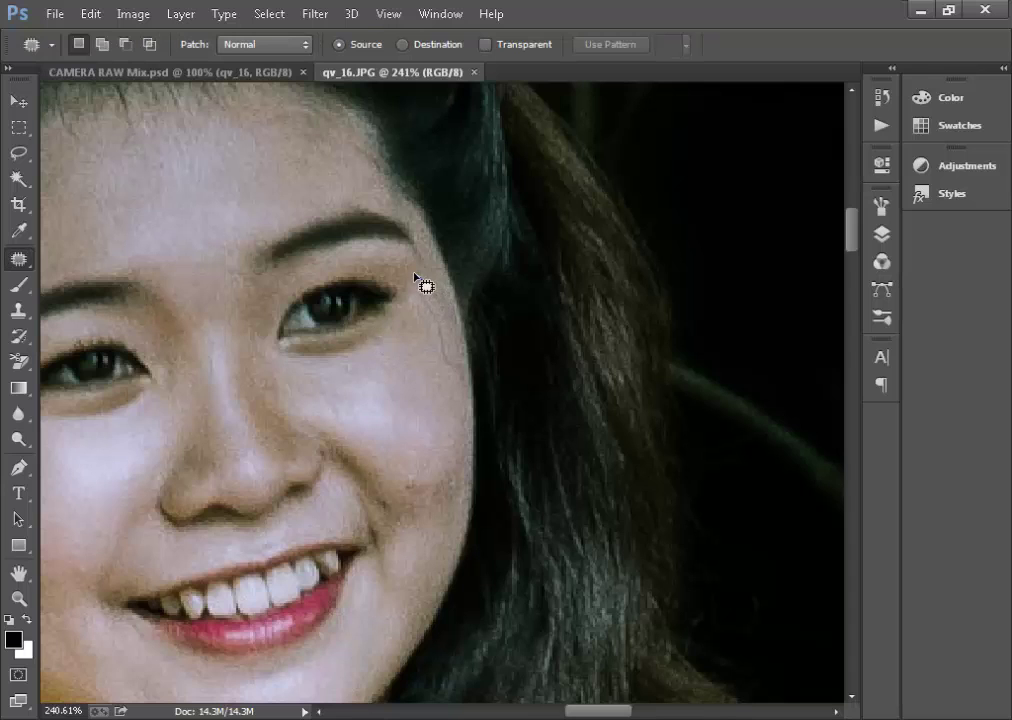
mouse_move(415, 276)
left_mouse_down()
mouse_move(445, 371)
mouse_move(463, 360)
mouse_move(442, 323)
mouse_move(447, 305)
mouse_move(429, 361)
mouse_move(393, 400)
left_mouse_up()
key("ctrl+d")
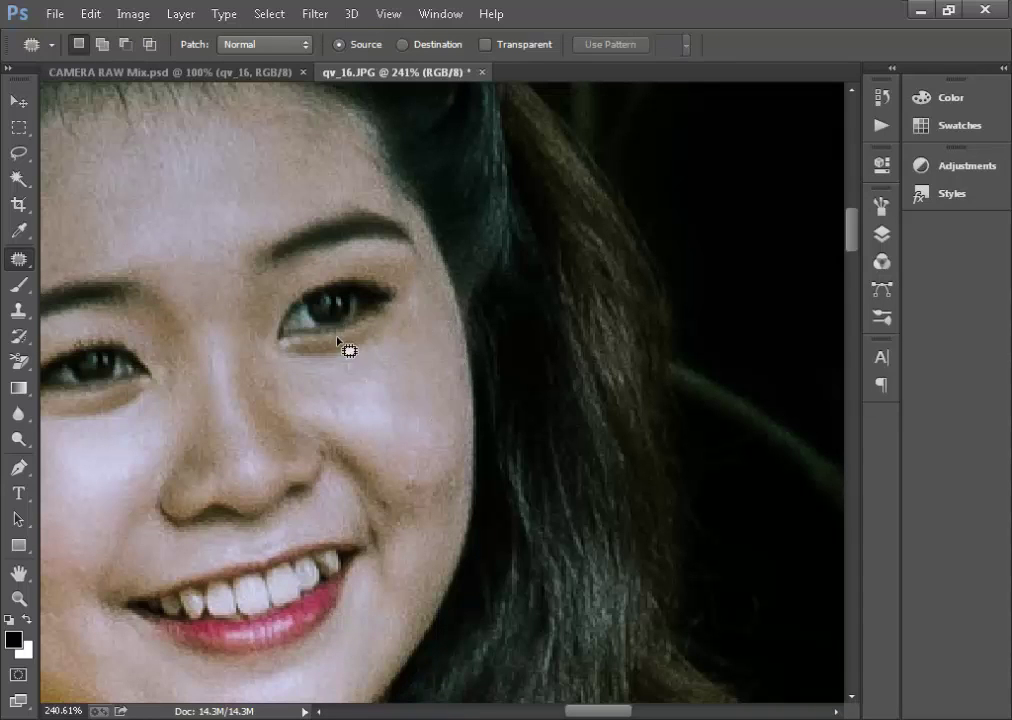
Fit the whole retouched portrait on screen and show its layer list.
scroll(338, 342, "down", 6)
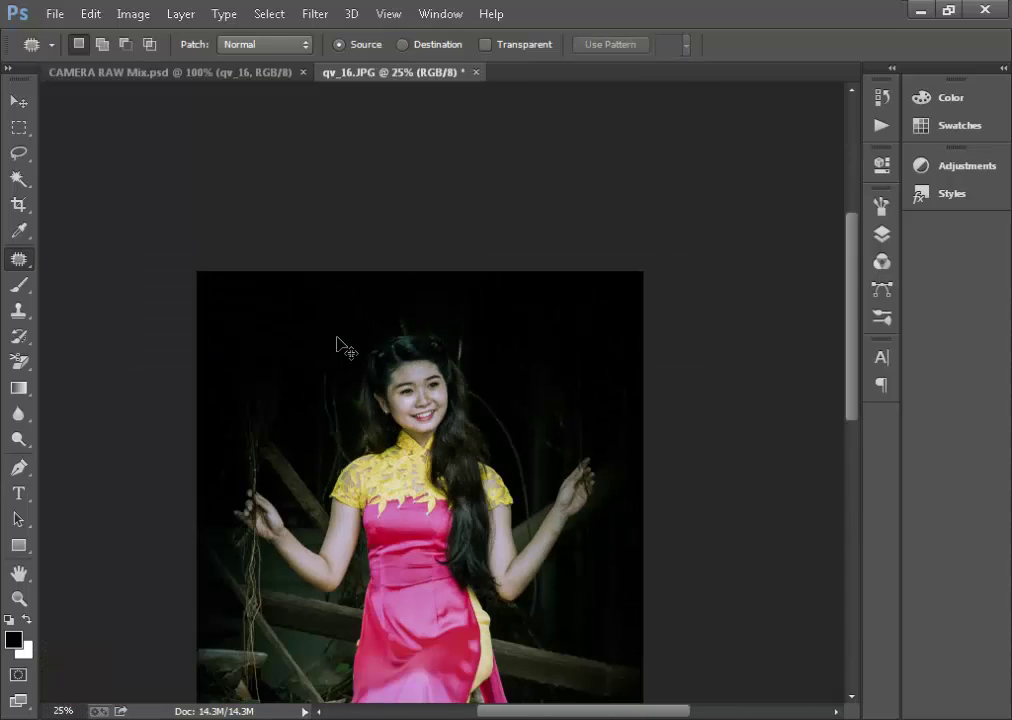
scroll(338, 343, "down", 1)
scroll(338, 343, "up", 1)
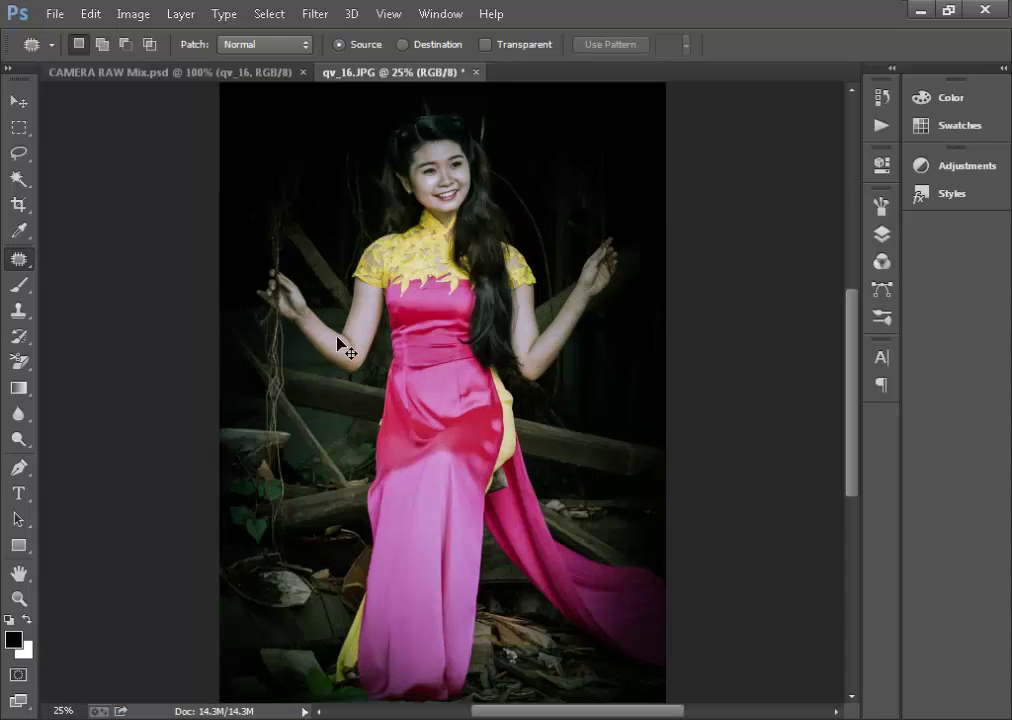
scroll(340, 347, "down", 1)
scroll(340, 347, "up", 1)
double_click(19, 573)
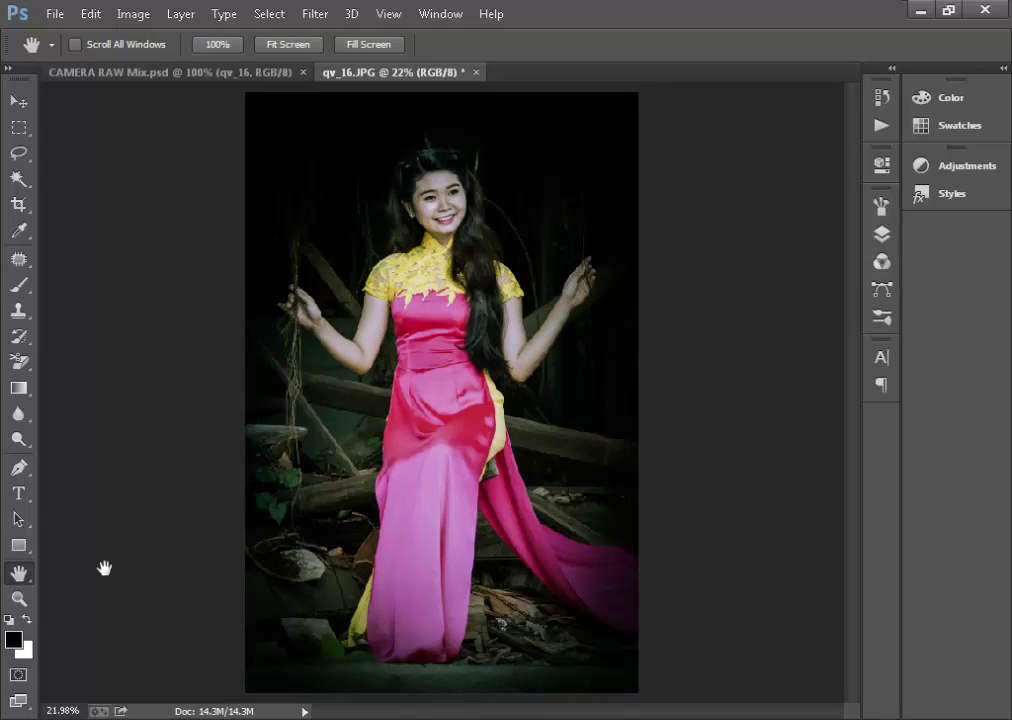
key("F7")
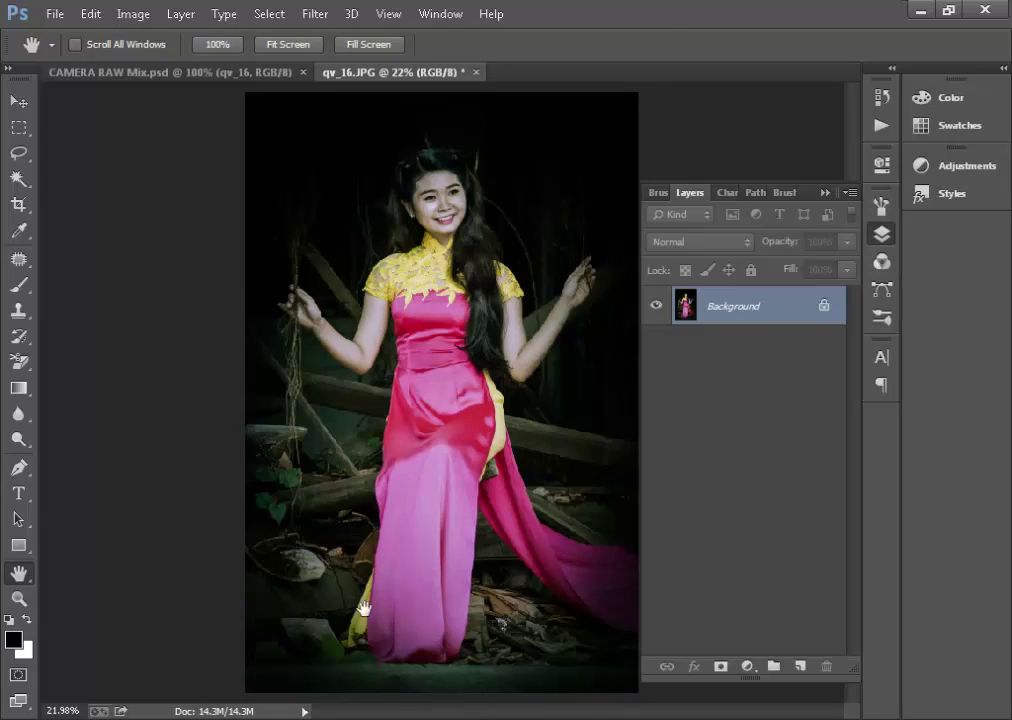
Try converting the locked Background into a regular layer, and undo the conversion.
double_click(712, 308)
key("Return")
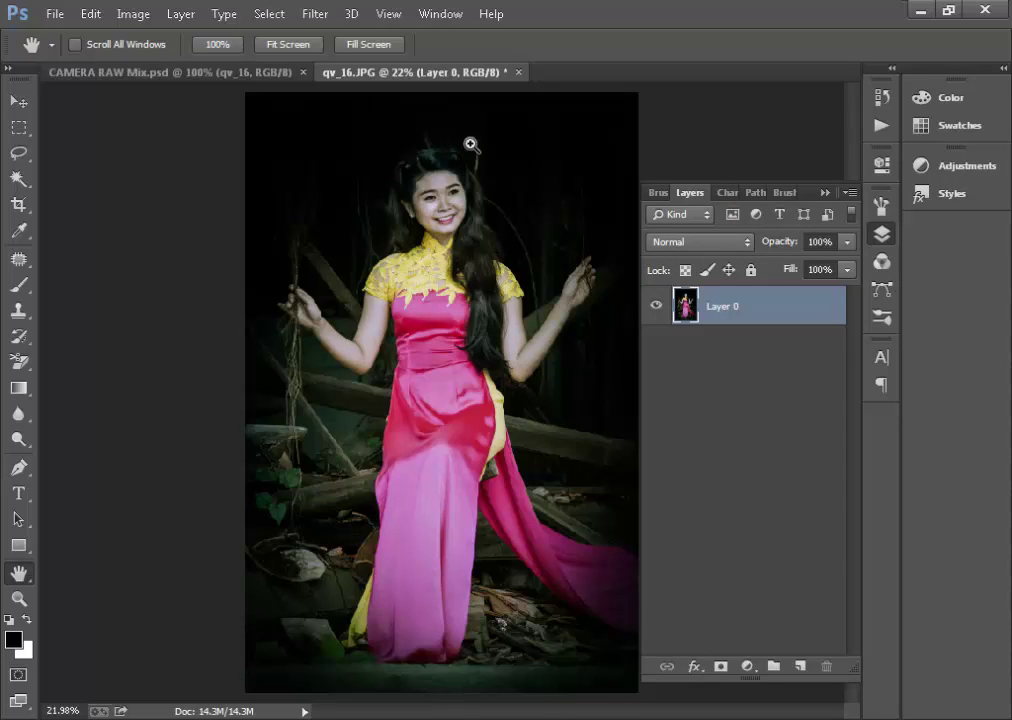
key("ctrl+z")
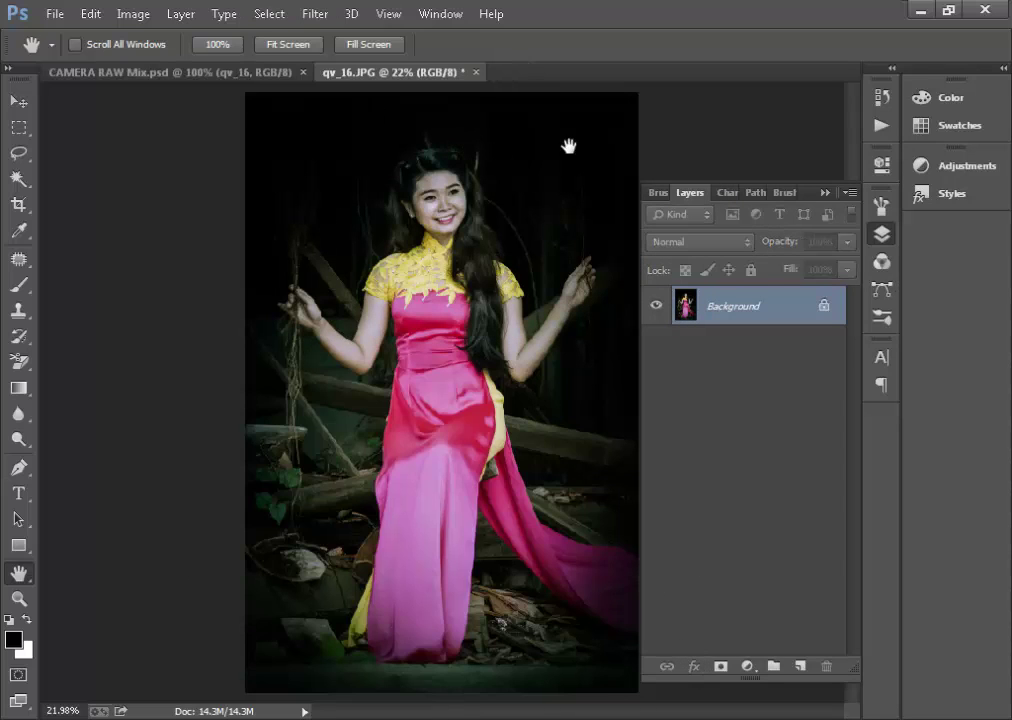
left_click(92, 15)
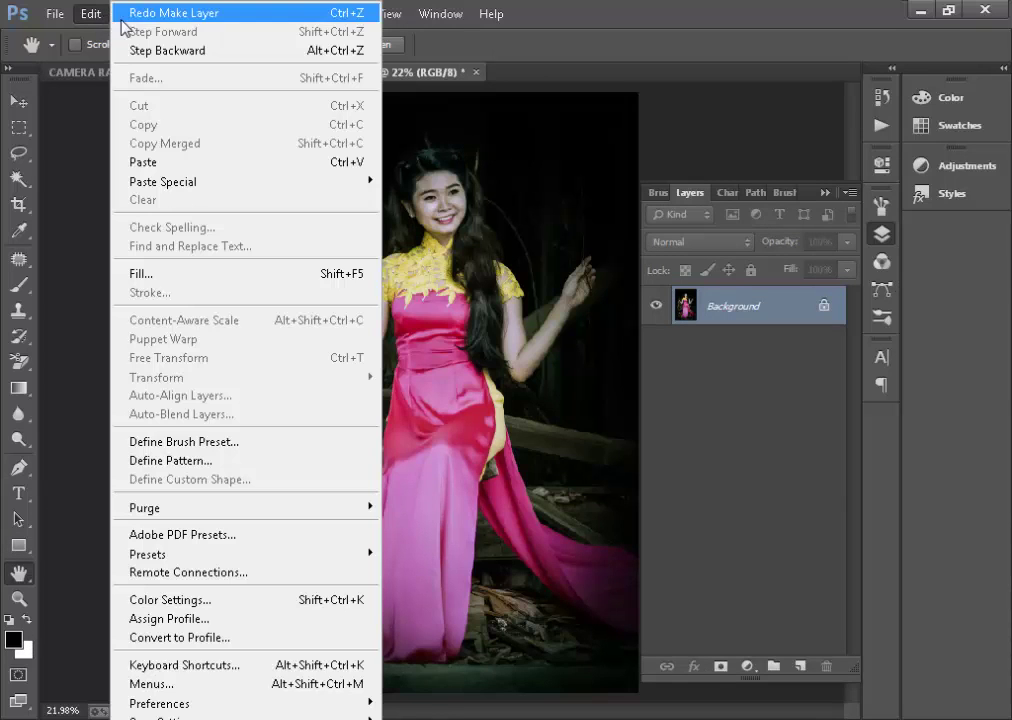
left_click(98, 15)
Try extending the canvas by 1 inch in width and height with the white background colour, and undo it.
left_click(130, 14)
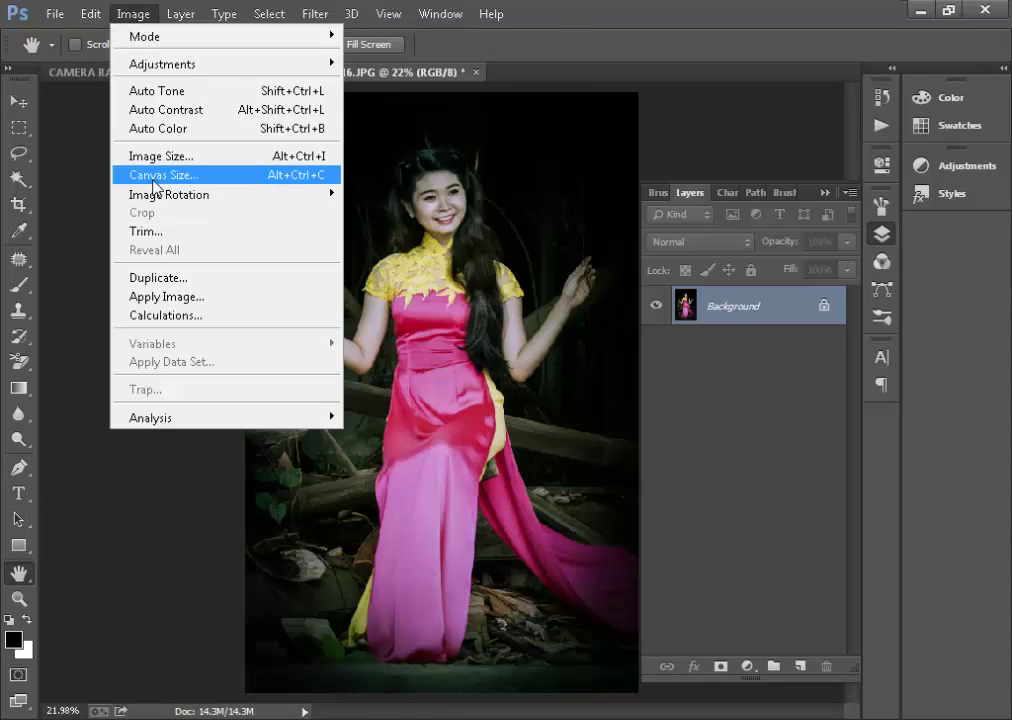
left_click(190, 174)
left_click(484, 266)
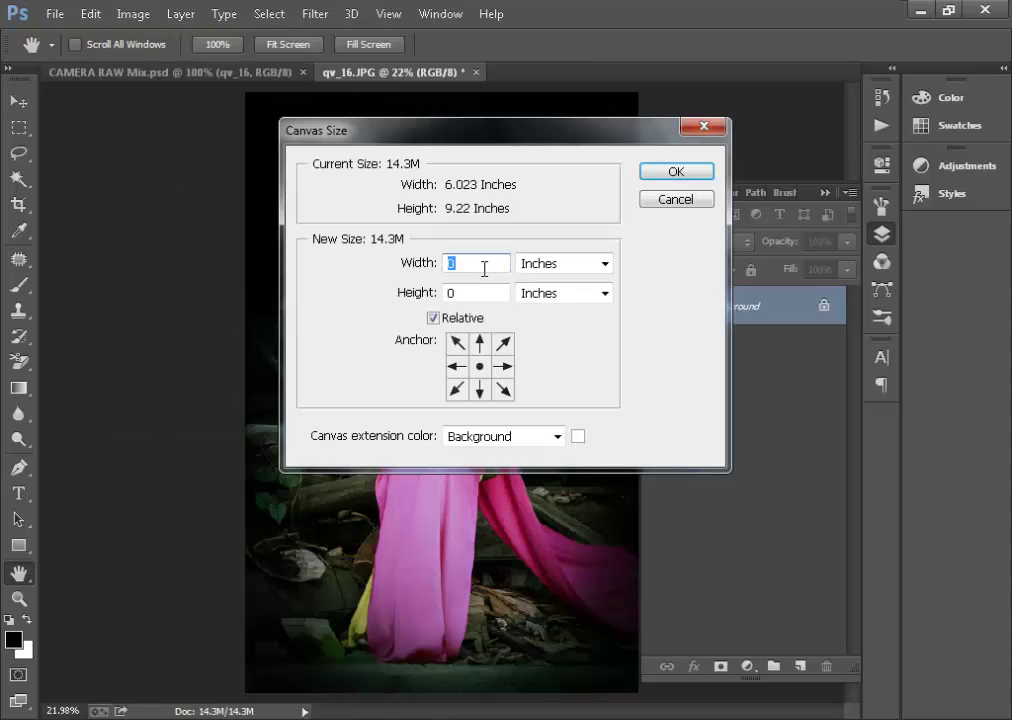
type("1")
left_click(486, 293)
type("1")
left_click(676, 172)
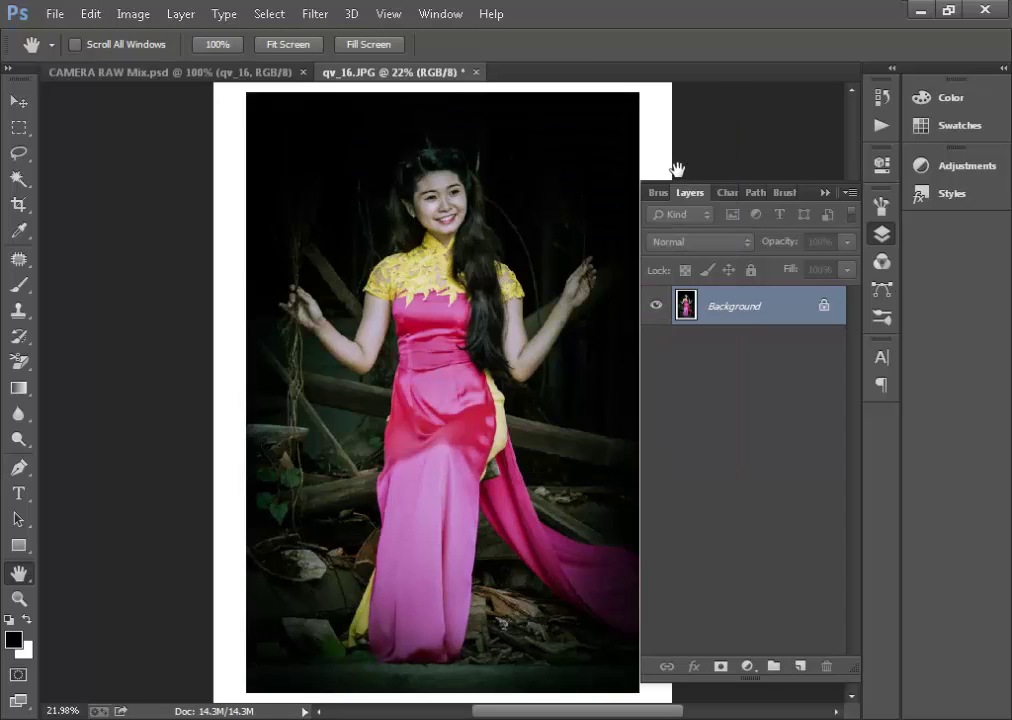
key("ctrl+z")
Add a white border by extending the canvas by 0.5 inches in width and height, relative to its current size.
left_click(137, 14)
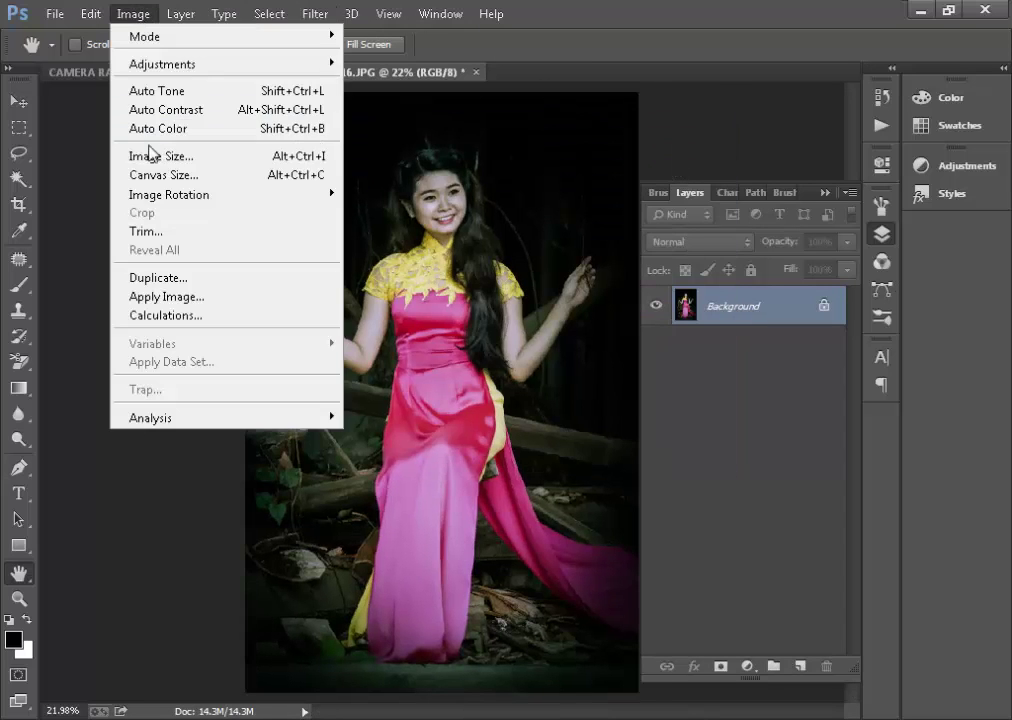
left_click(160, 175)
left_click(531, 264)
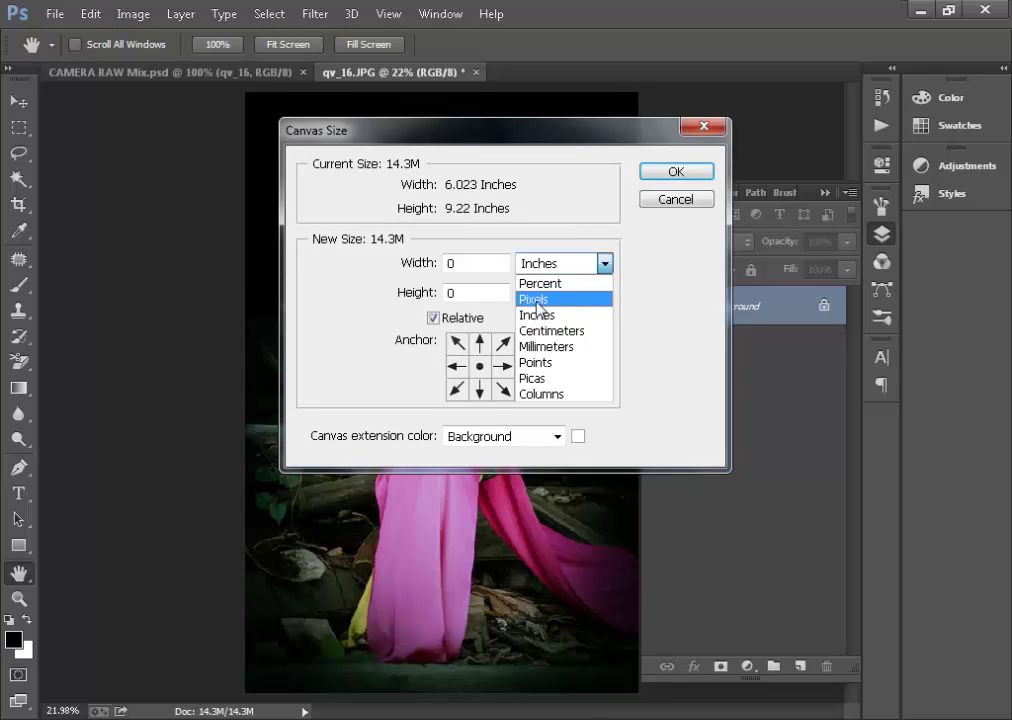
left_click(528, 315)
left_click_drag(474, 262, 299, 260)
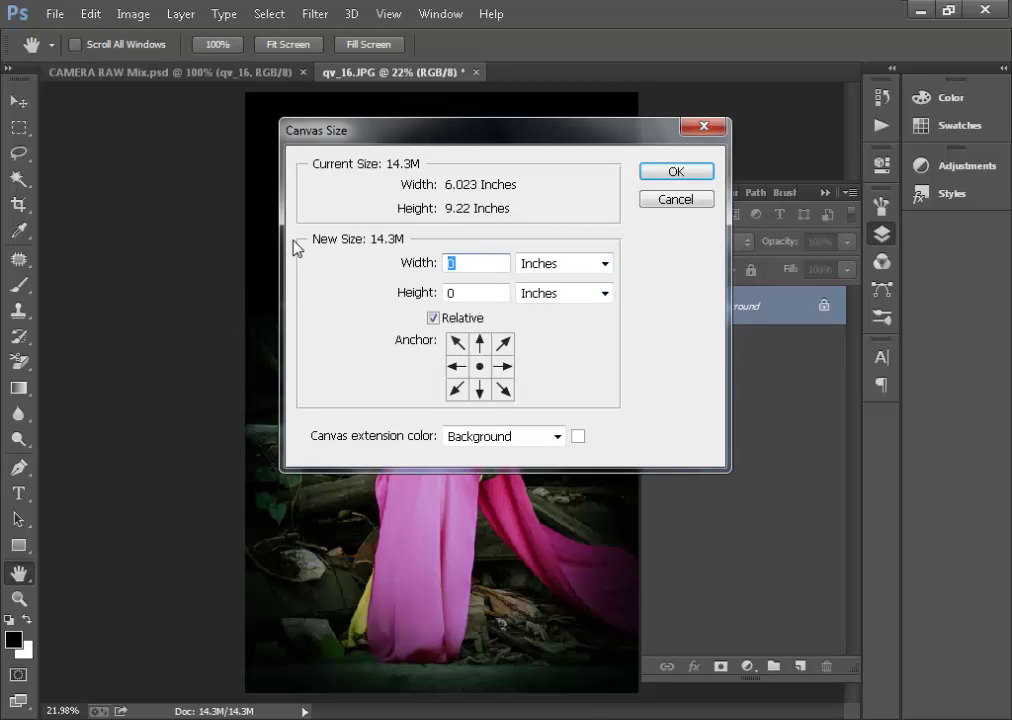
type("0.5")
double_click(476, 293)
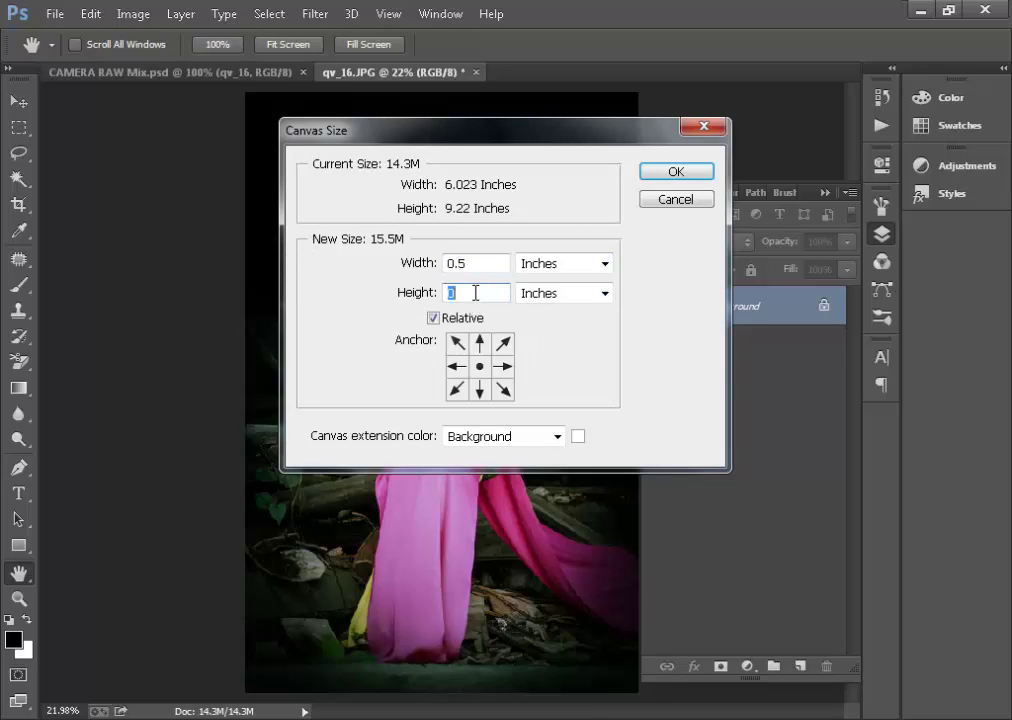
left_click(676, 171)
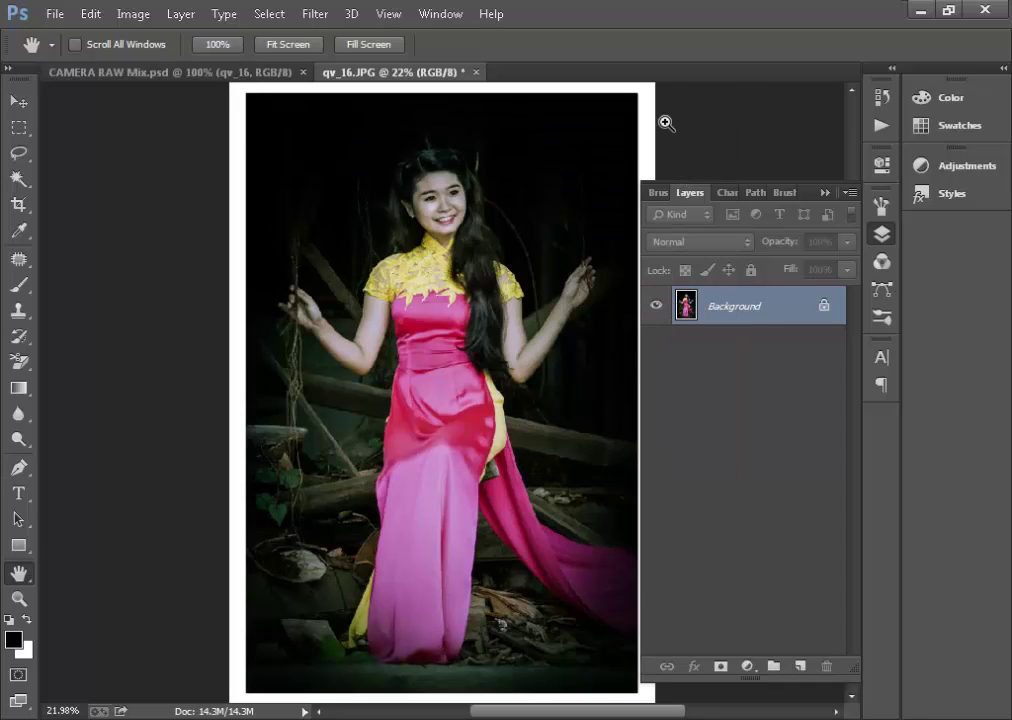
key("ctrl+minus")
left_click(126, 15)
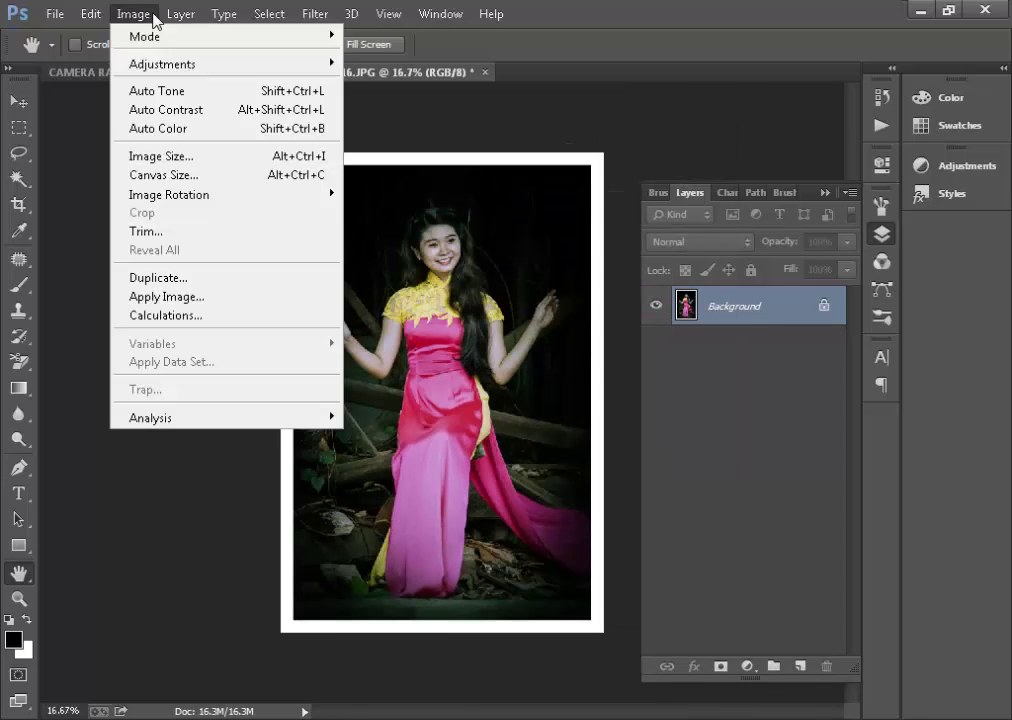
left_click(190, 175)
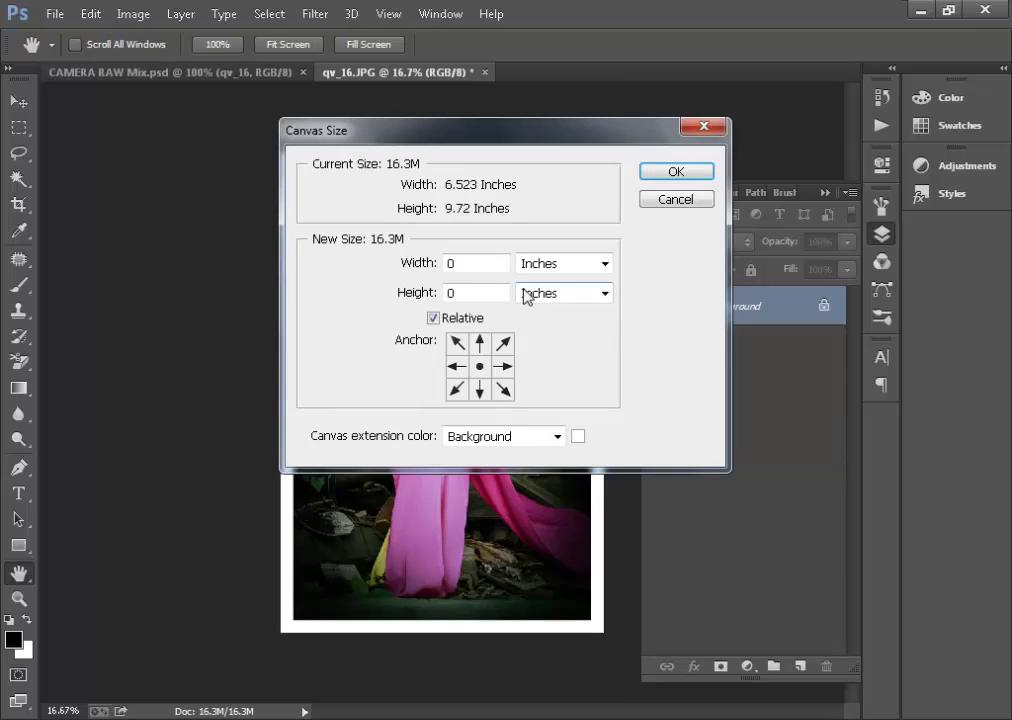
double_click(466, 263)
type("2")
double_click(499, 294)
type("2")
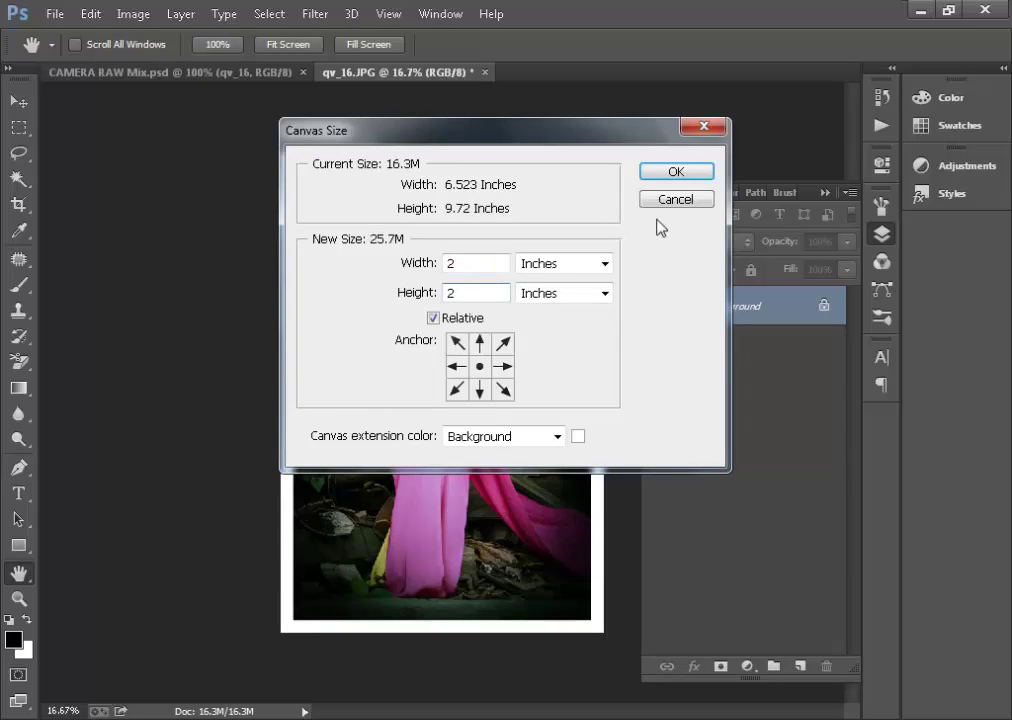
left_click(687, 204)
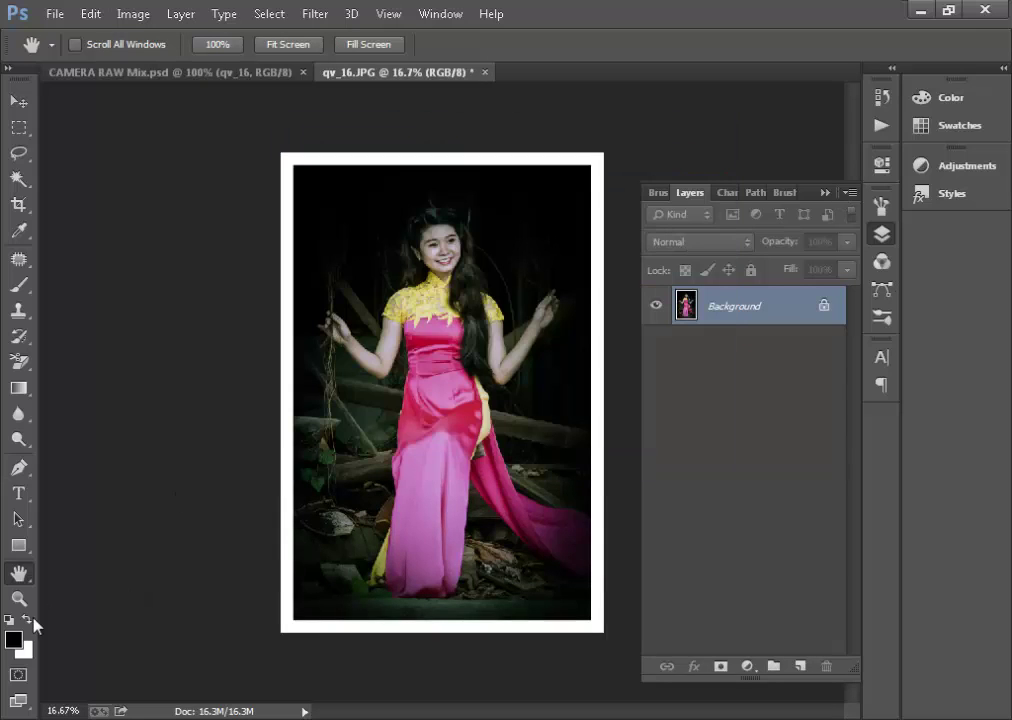
Make black the background colour and add an outer black border by extending the canvas by 2 inches in width and height.
left_click(28, 620)
left_click(135, 18)
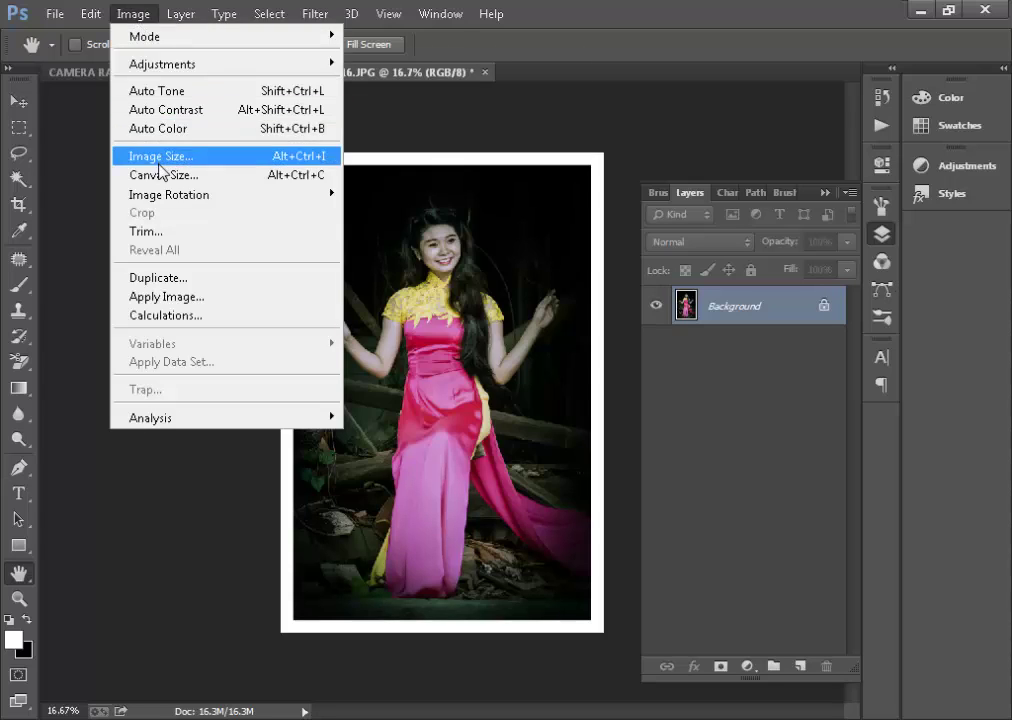
left_click(163, 174)
left_click(498, 262)
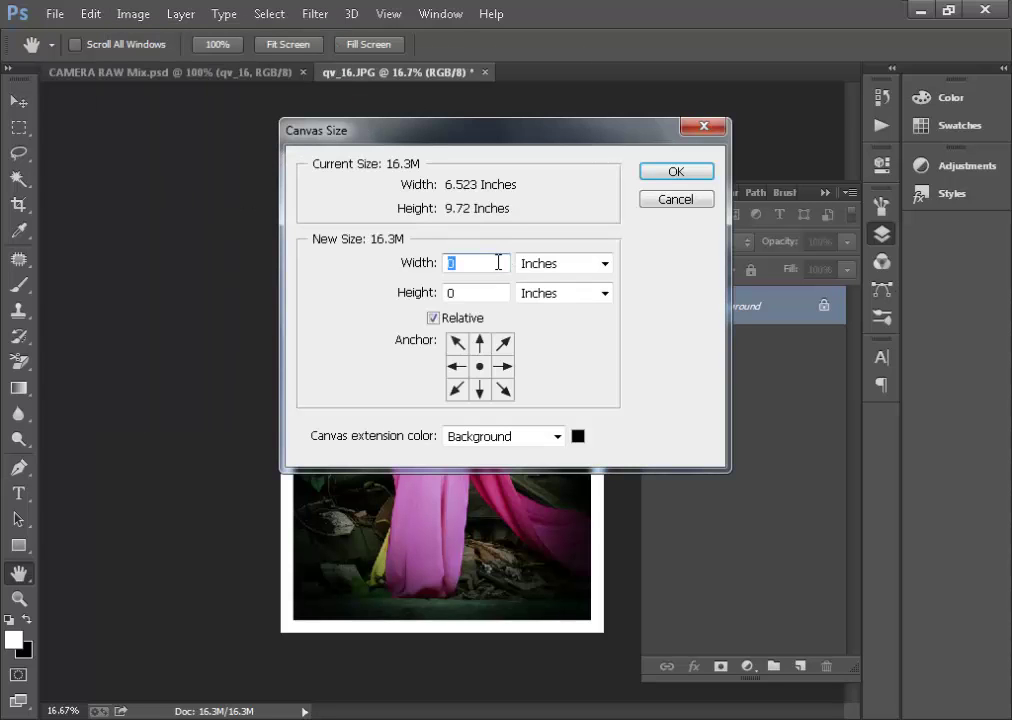
type("2")
left_click(490, 292)
type("2")
left_click(645, 170)
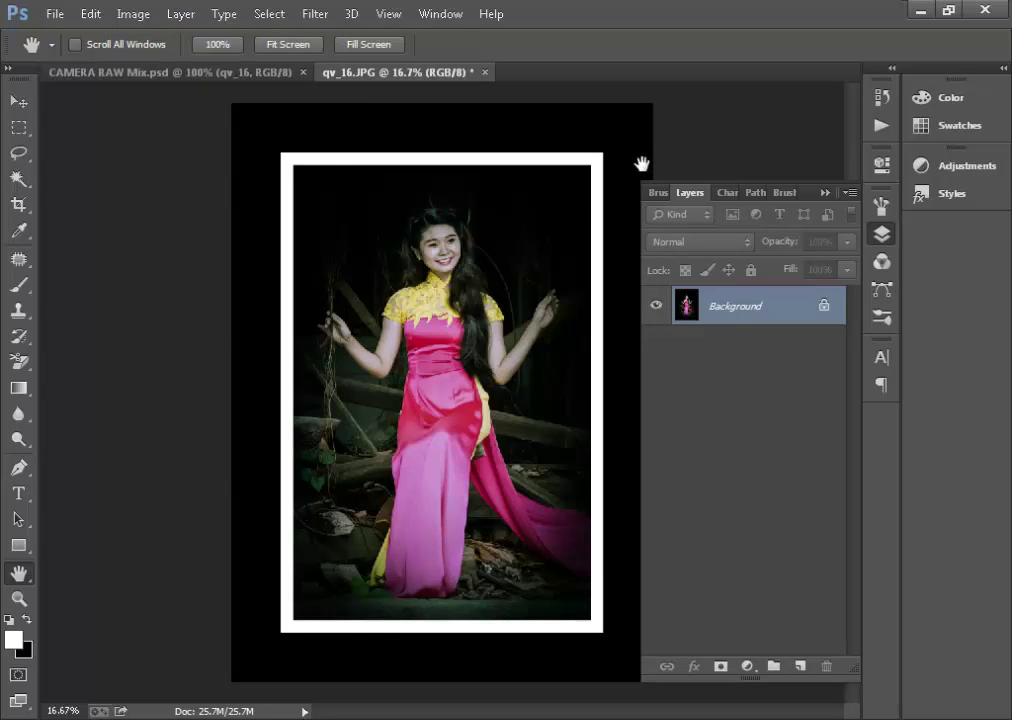
key("ctrl+minus")
key("ctrl+plus")
Collapse the Layers panel and check the framed portrait as a whole.
left_click(18, 127)
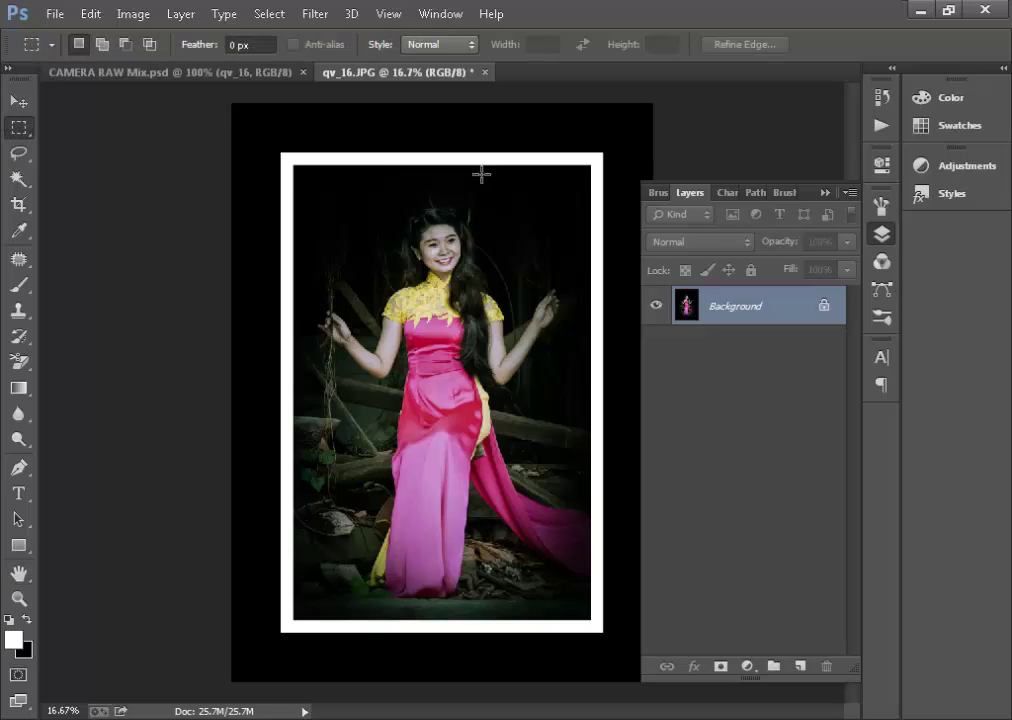
left_click(829, 192)
key("ctrl+minus")
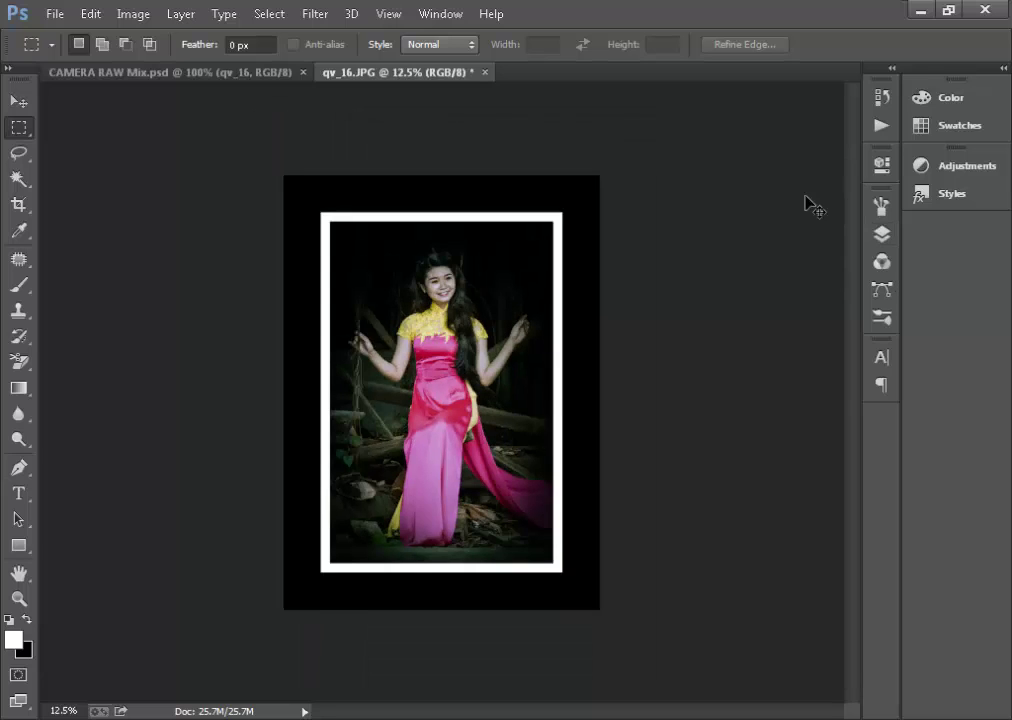
key("ctrl+plus")
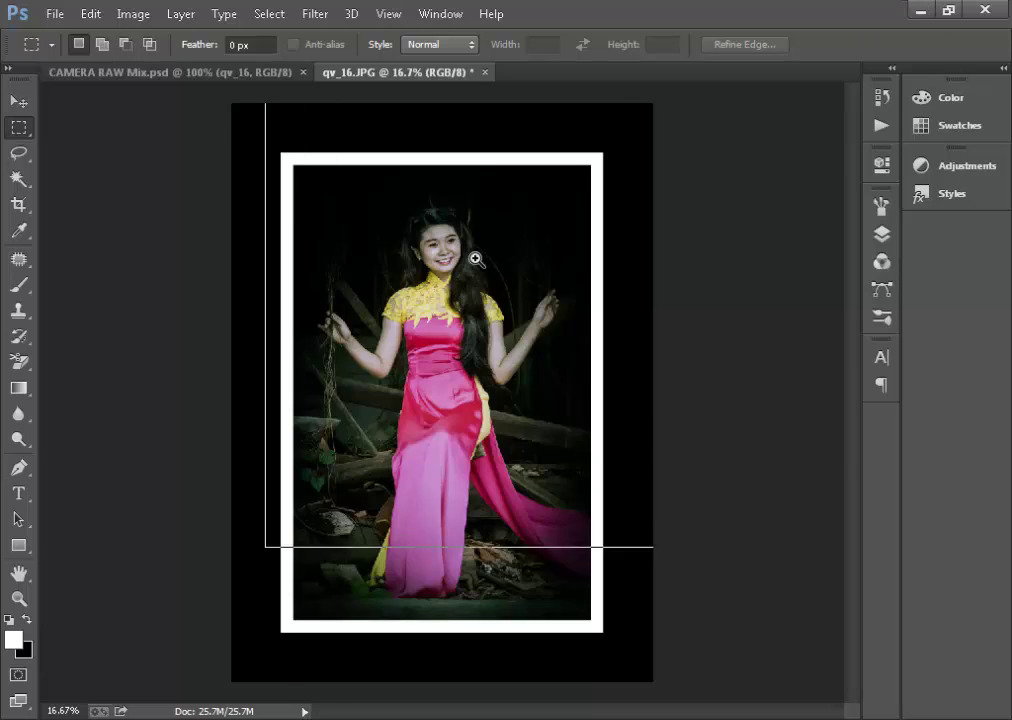
scroll(472, 264, "up", 1)
scroll(474, 275, "down", 1)
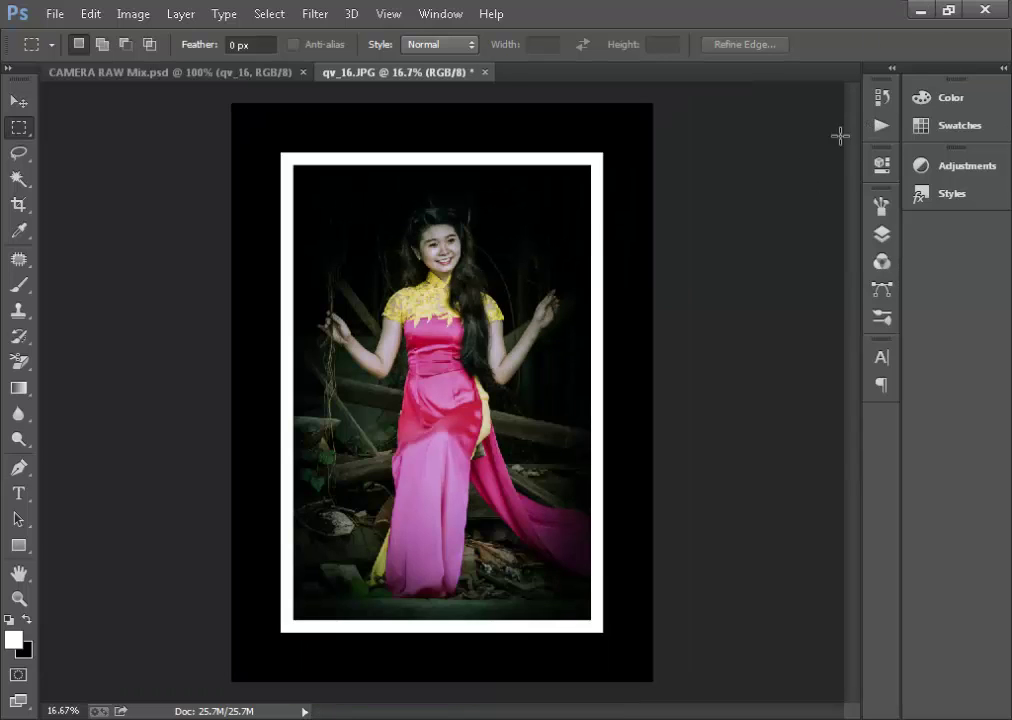
Sharpen the framed image with Smart Sharpen at Amount 82%, Radius 1.4 px and Remove Lens Blur, previewing the woman's face.
left_click(318, 13)
mouse_move(358, 248)
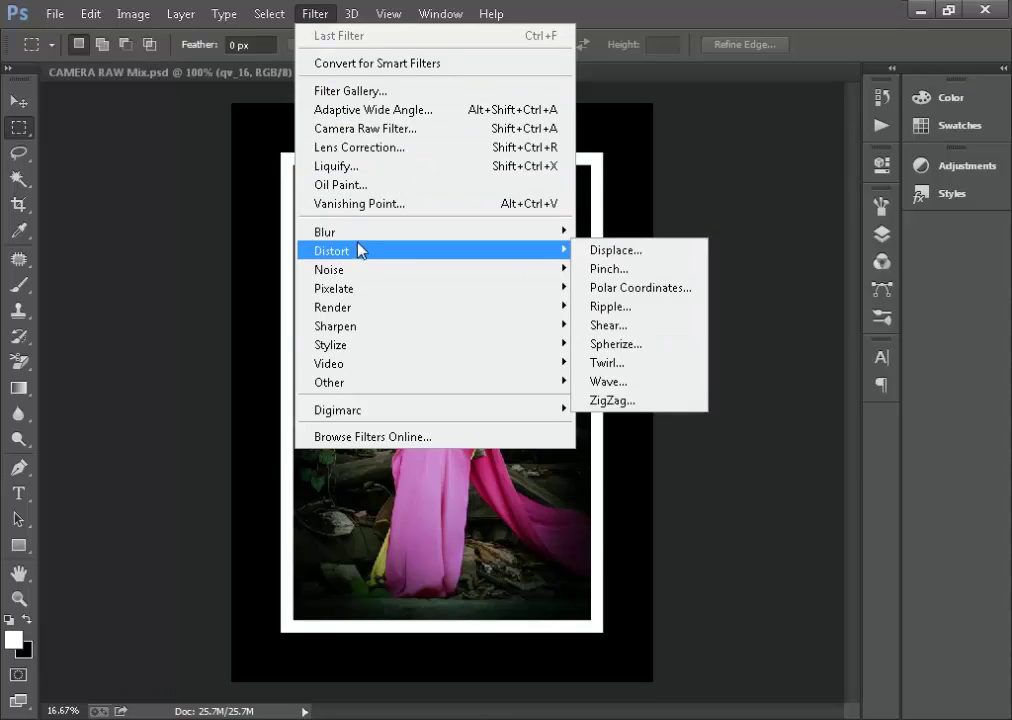
mouse_move(370, 330)
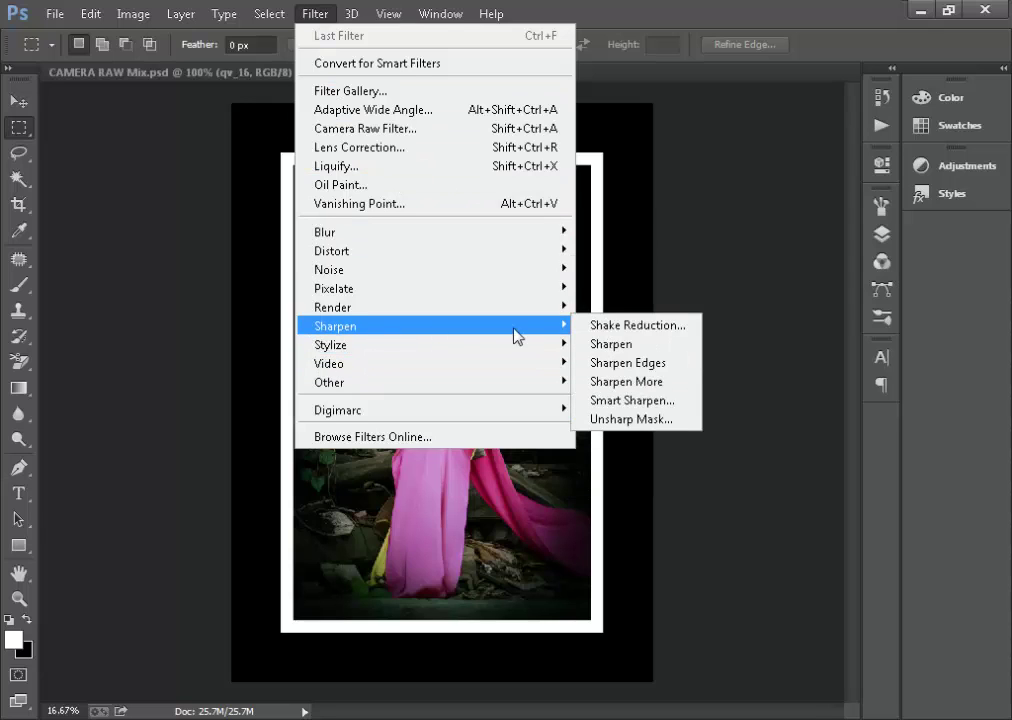
left_click(632, 401)
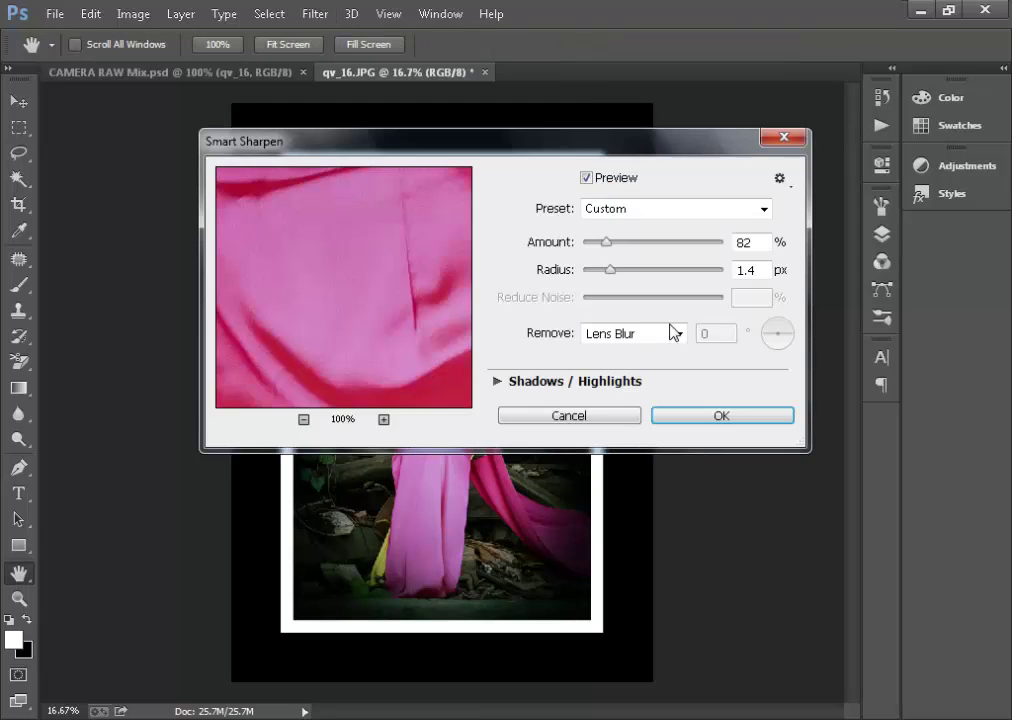
left_click(296, 465)
left_click_drag(378, 238, 400, 290)
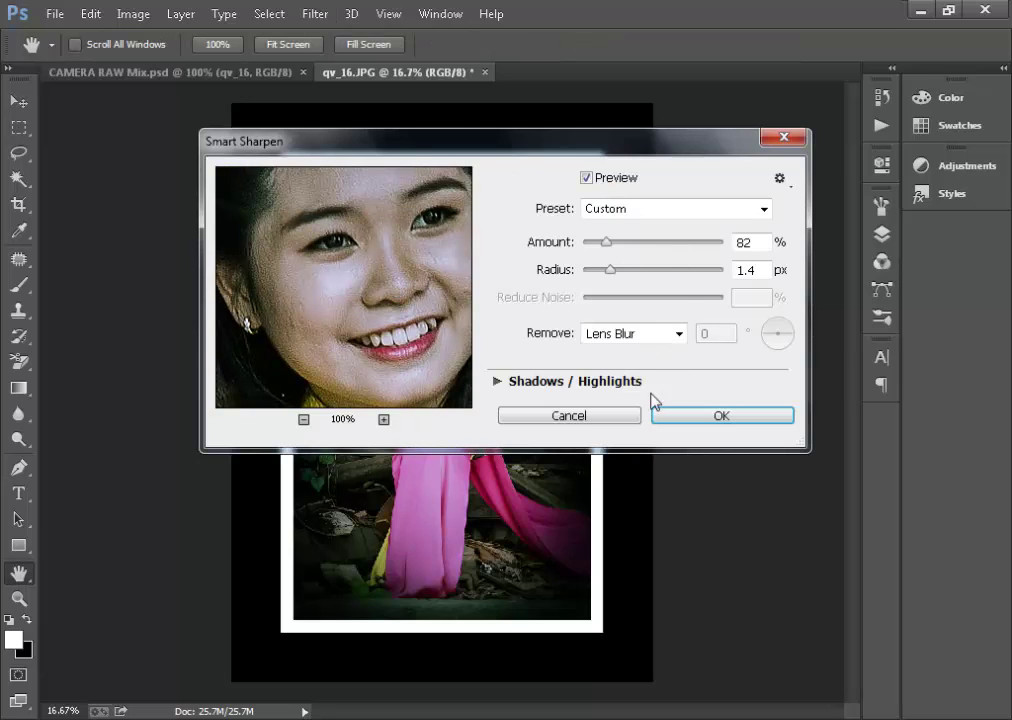
left_click(678, 417)
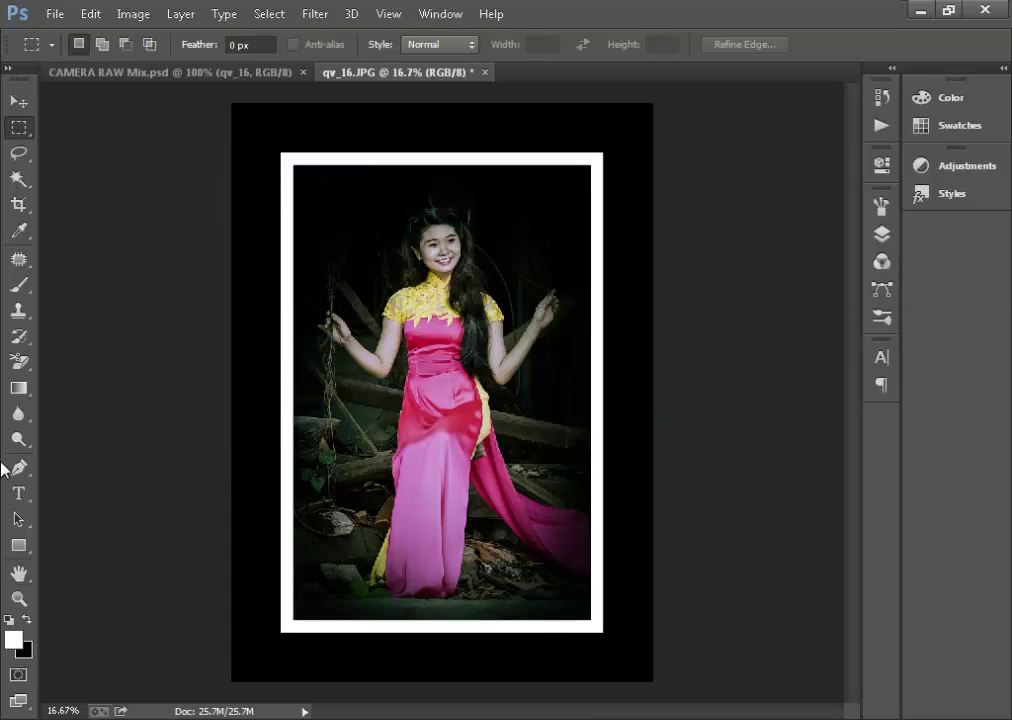
Inspect the sharpened face and lace at 100%, and return to a view of the whole framed image.
left_click(18, 545)
left_click(19, 573)
right_click(520, 322)
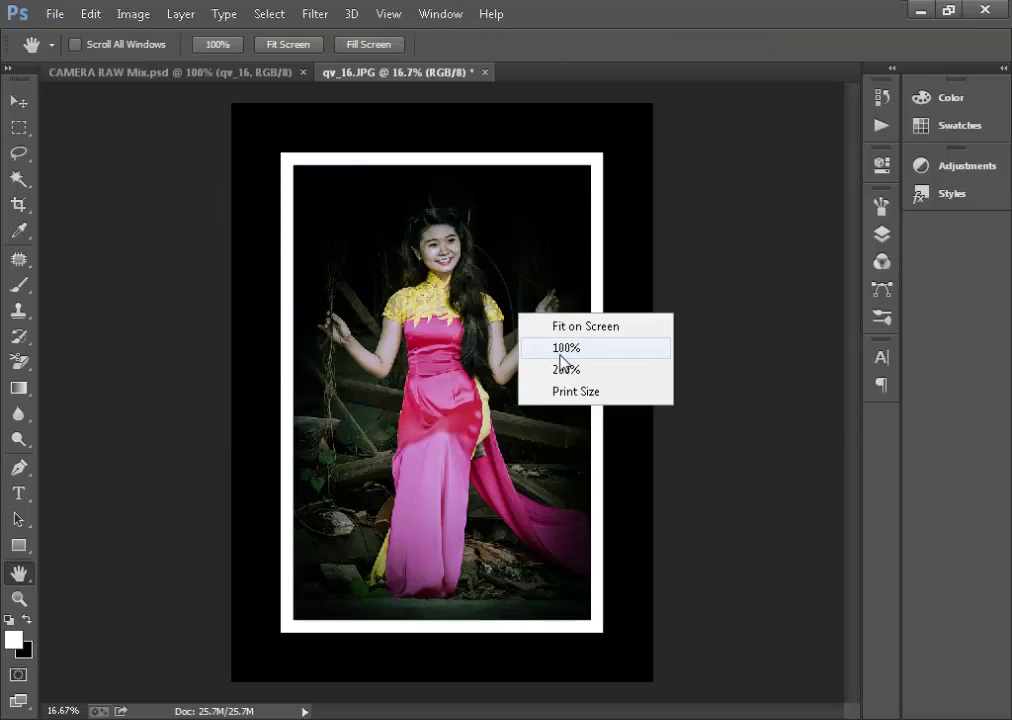
left_click(540, 347)
scroll(540, 200, "up", 5)
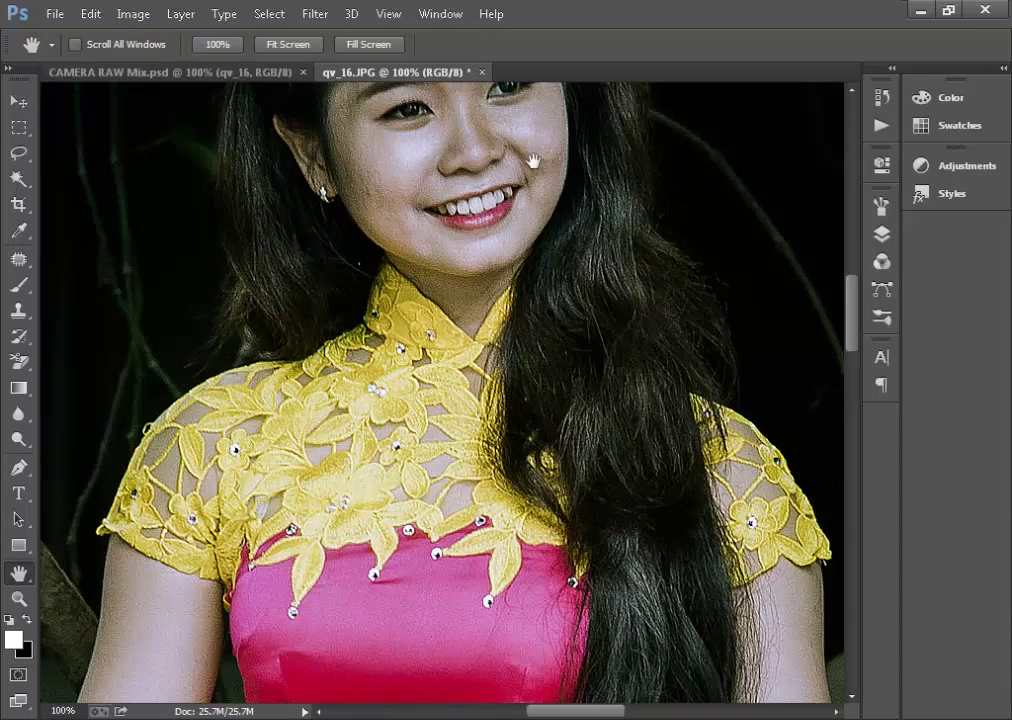
right_click(535, 163)
left_click(590, 173)
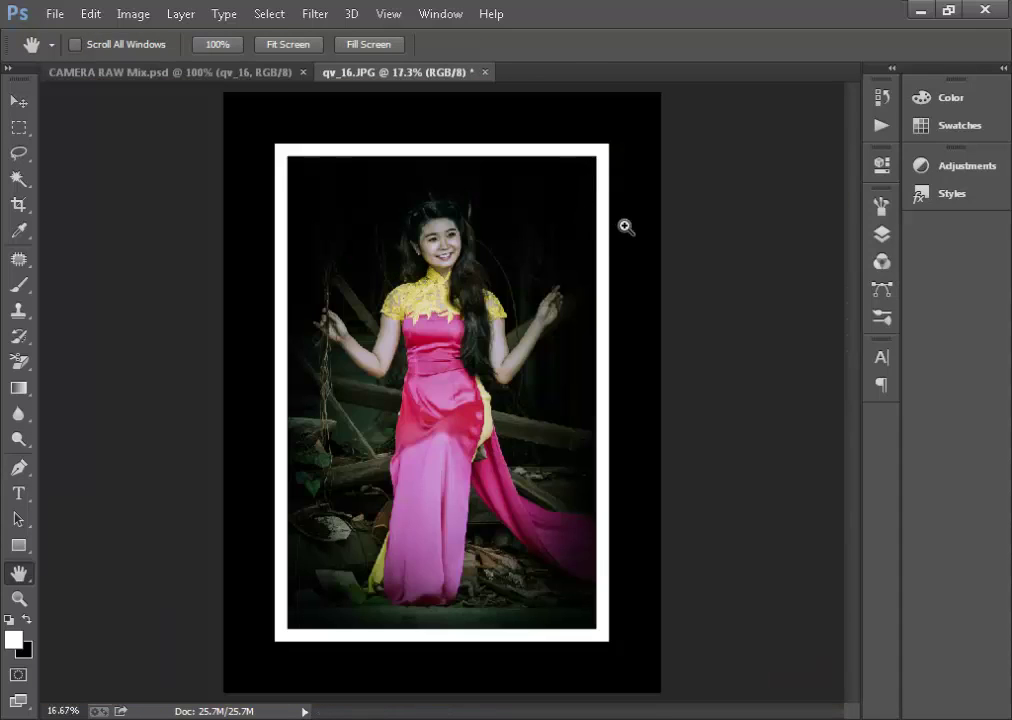
key("ctrl+minus")
key("ctrl+plus")
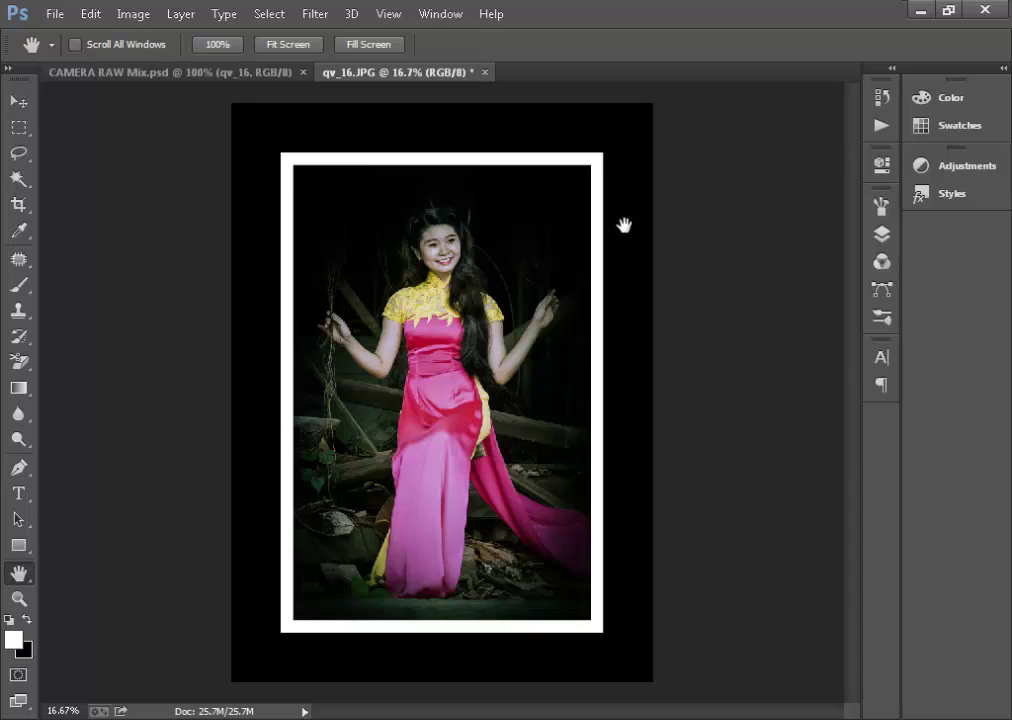
left_click(317, 14)
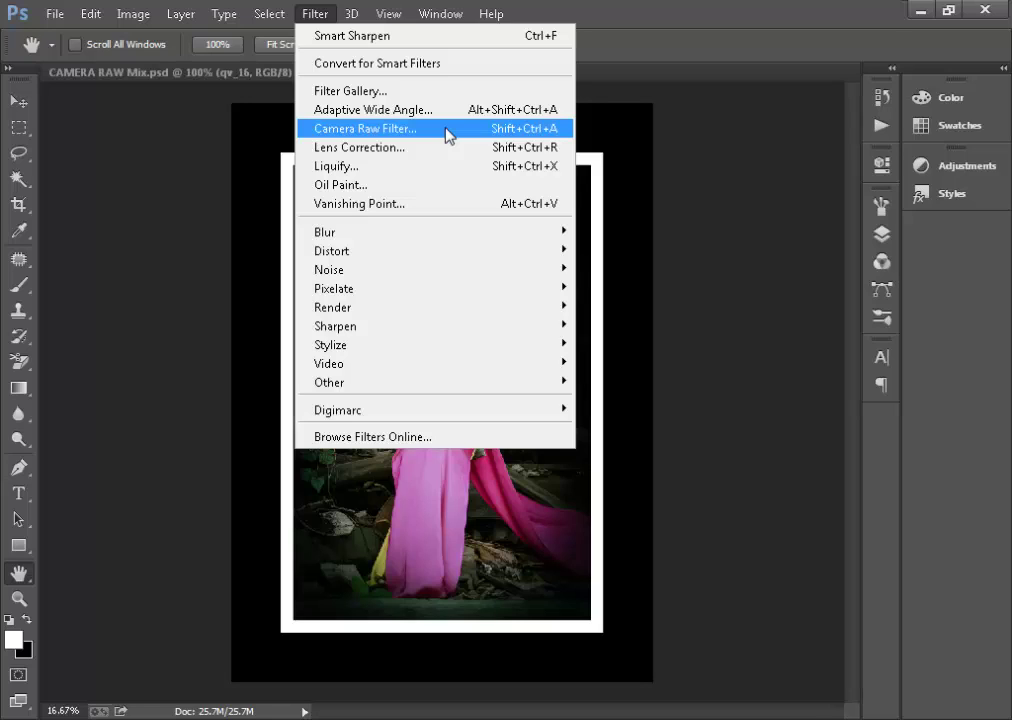
left_click(742, 218)
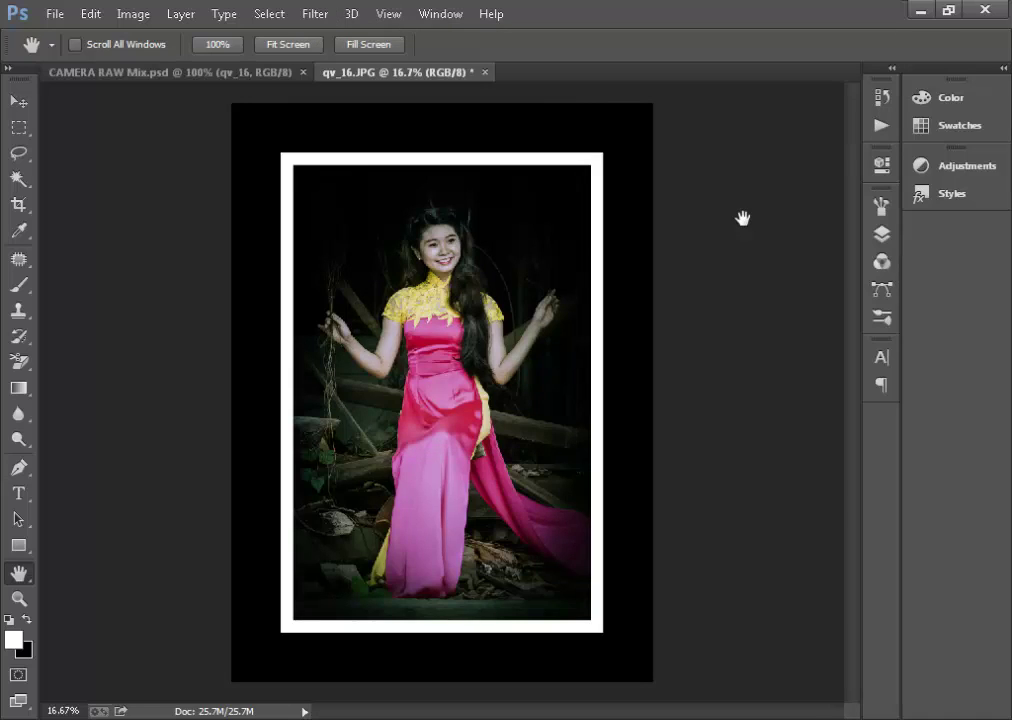